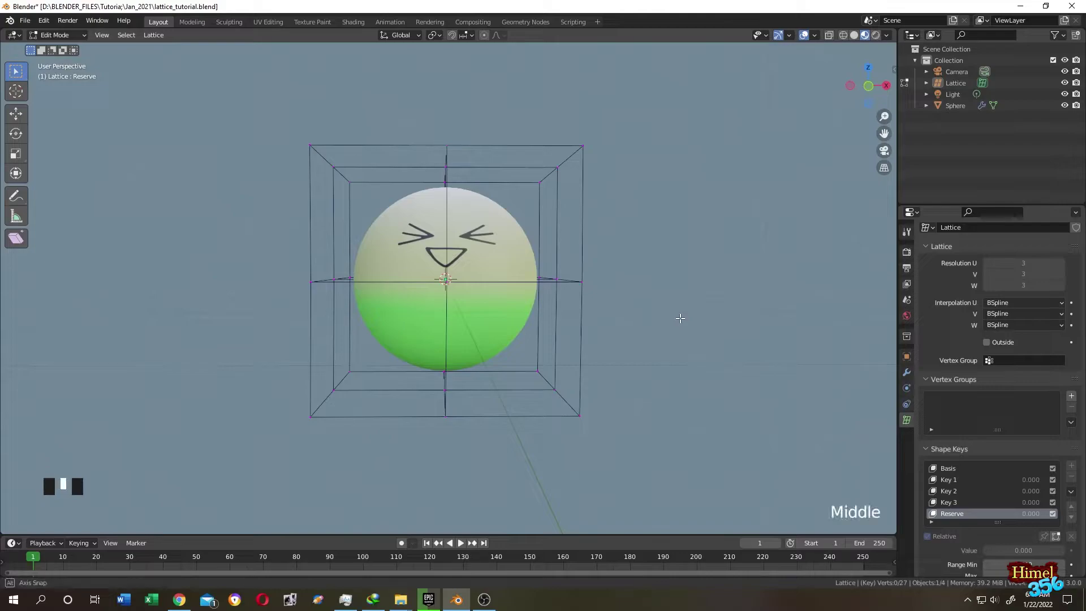
pyautogui.moveTo(235, 340); pyautogui.dragTo(625, 448)
pyautogui.moveTo(512, 389)
pyautogui.mouseDown()
pyautogui.moveTo(549, 389)
pyautogui.moveTo(474, 389)
pyautogui.moveTo(517, 389)
pyautogui.mouseUp()
pyautogui.hotkey('ctrl', 'z')
# Scale the lattice's middle layer of points by about 1.694 to bulge the smiling sphere around its equator
pyautogui.moveTo(255, 232); pyautogui.dragTo(642, 315)
pyautogui.moveTo(676, 286); pyautogui.dragTo(676, 286, button='middle')
pyautogui.press('s')
pyautogui.click(837, 309)
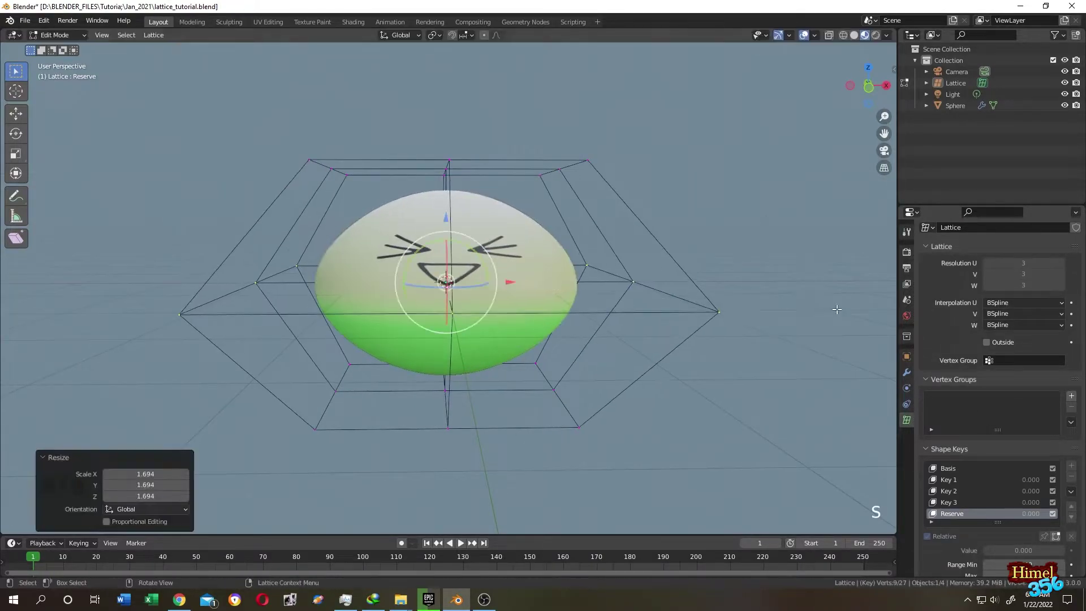
# Select the widened middle layer of lattice points and rescale it again to reshape the sphere
pyautogui.moveTo(248, 134); pyautogui.dragTo(790, 242)
pyautogui.moveTo(90, 234); pyautogui.dragTo(780, 345)
pyautogui.moveTo(803, 339); pyautogui.dragTo(791, 389, button='middle')
pyautogui.press('s')
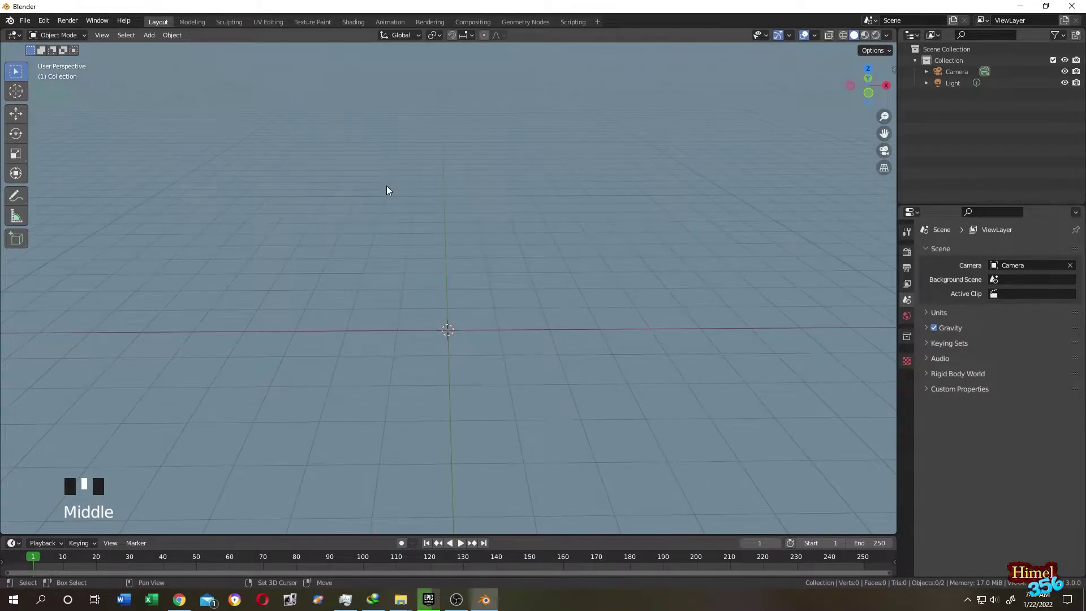
# Add a cube mesh at the origin and open it for mesh editing
pyautogui.hotkey('shift', 'a')
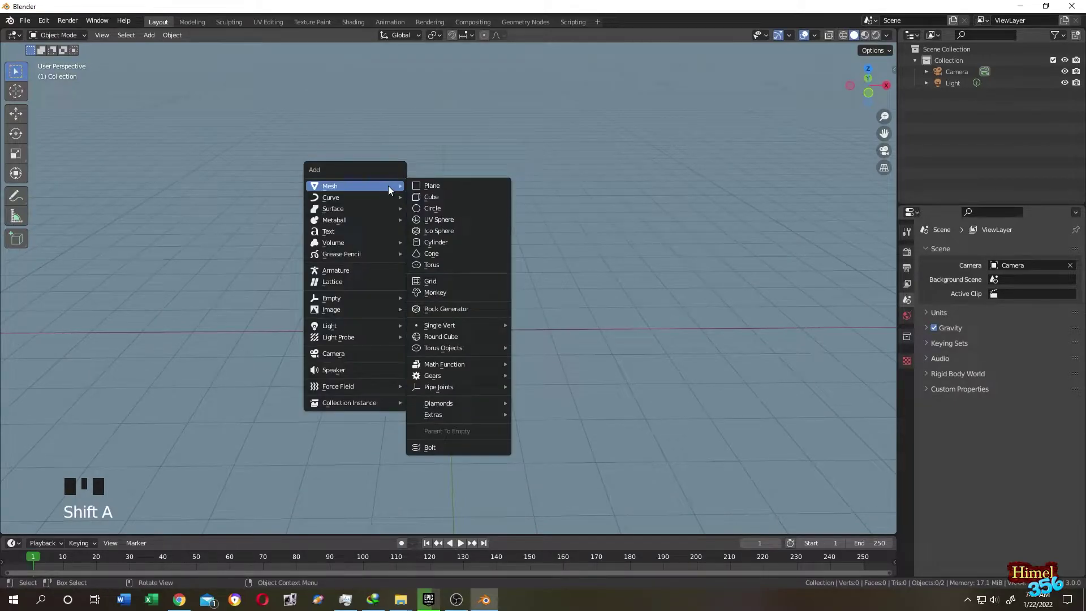
pyautogui.click(439, 196)
pyautogui.press('Tab')
pyautogui.press('Tab')
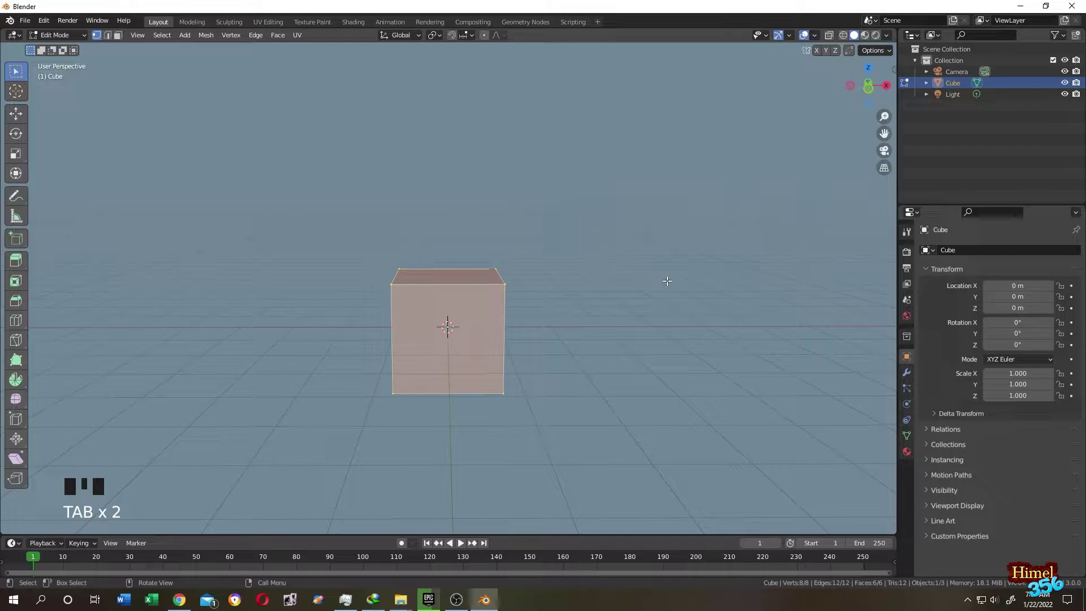
# Stretch the cube's whole mesh along the Z axis into a tall column and return to object mode
pyautogui.press('a')
pyautogui.moveTo(559, 237)
pyautogui.mouseDown(button='middle')
pyautogui.moveTo(567, 240)
pyautogui.moveTo(558, 235)
pyautogui.mouseUp(button='middle')
pyautogui.press('s')
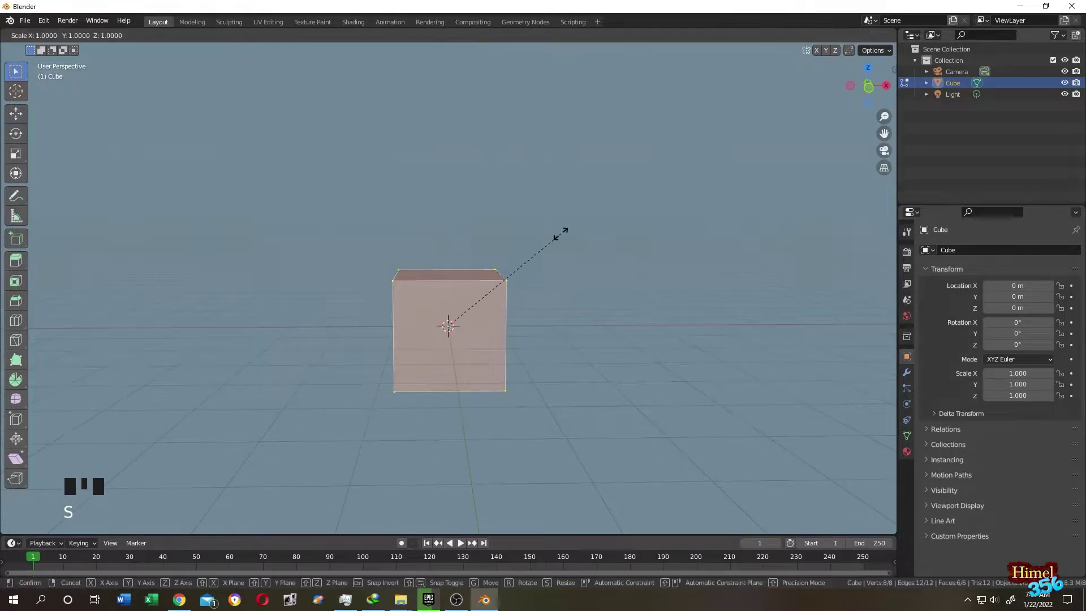
pyautogui.press('z')
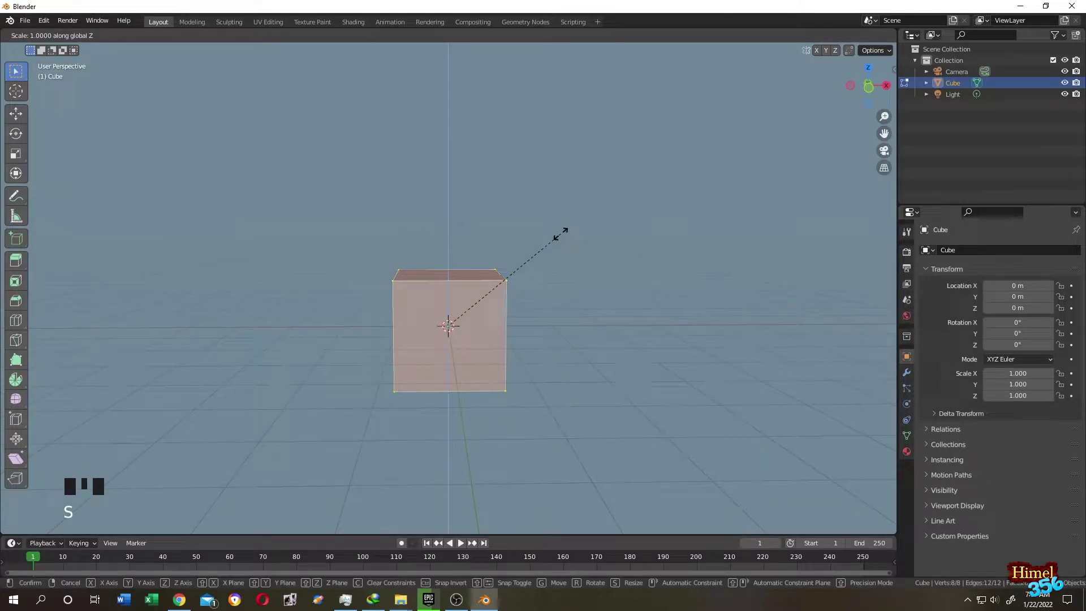
pyautogui.click(786, 139)
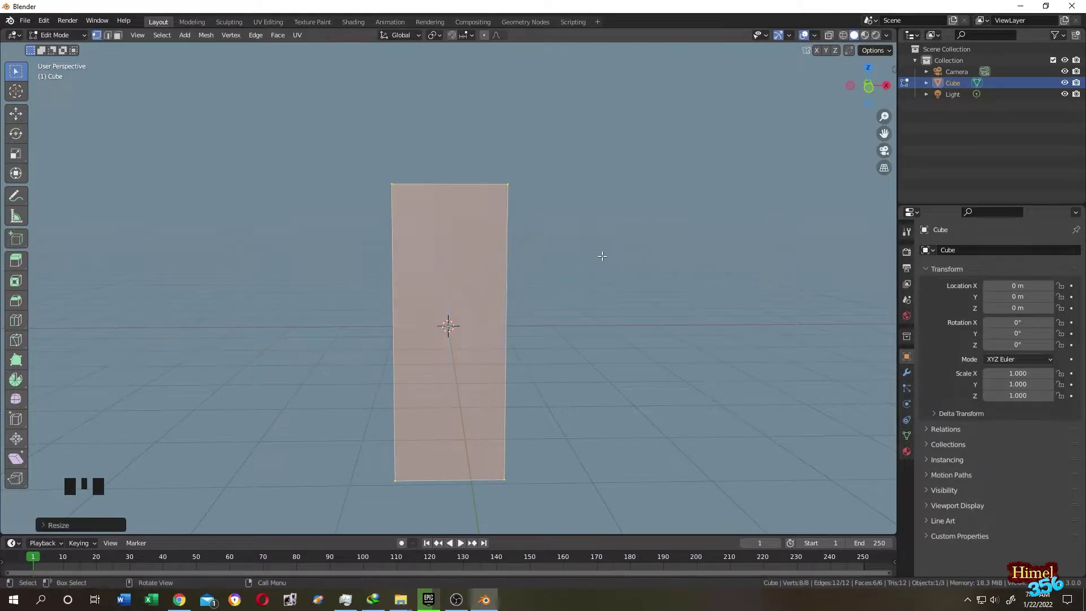
pyautogui.press('Tab')
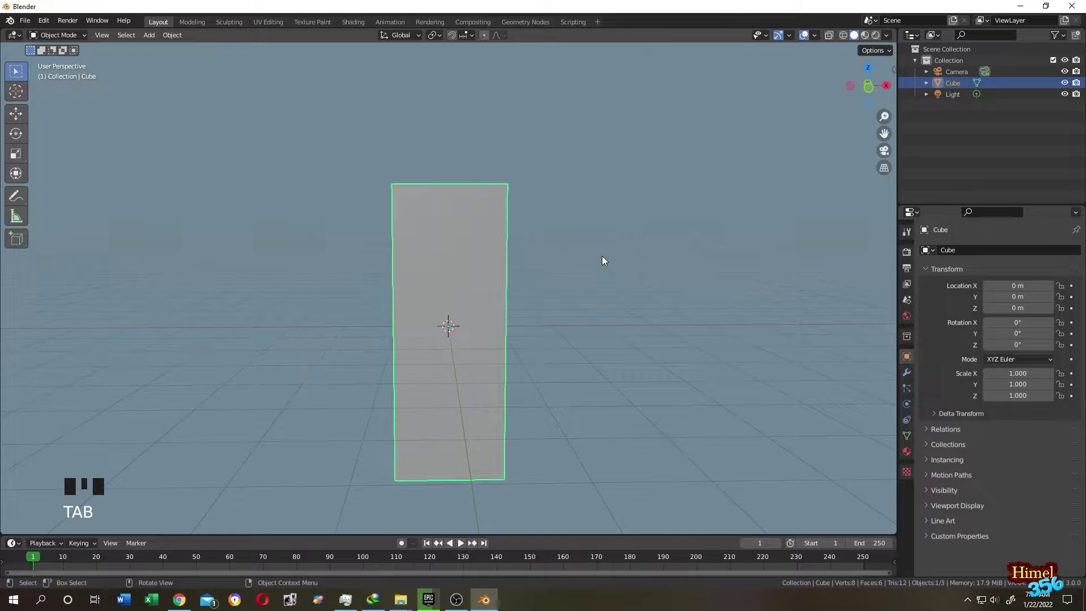
# Add a lattice object at the column's centre and display the viewport in wireframe
pyautogui.moveTo(602, 255); pyautogui.dragTo(468, 181, button='middle')
pyautogui.hotkey('shift', 'a')
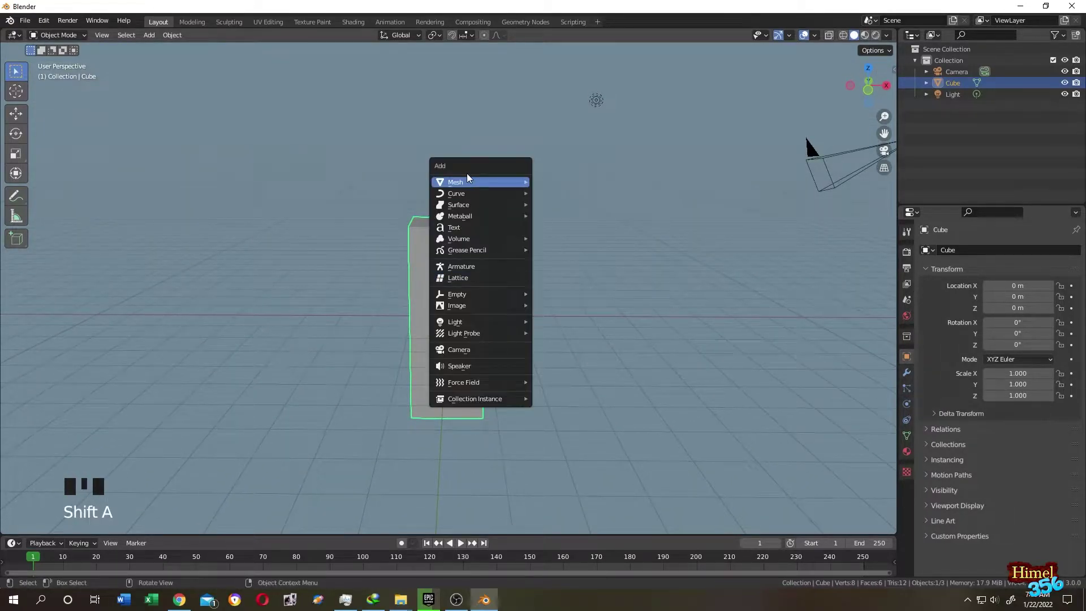
pyautogui.click(462, 277)
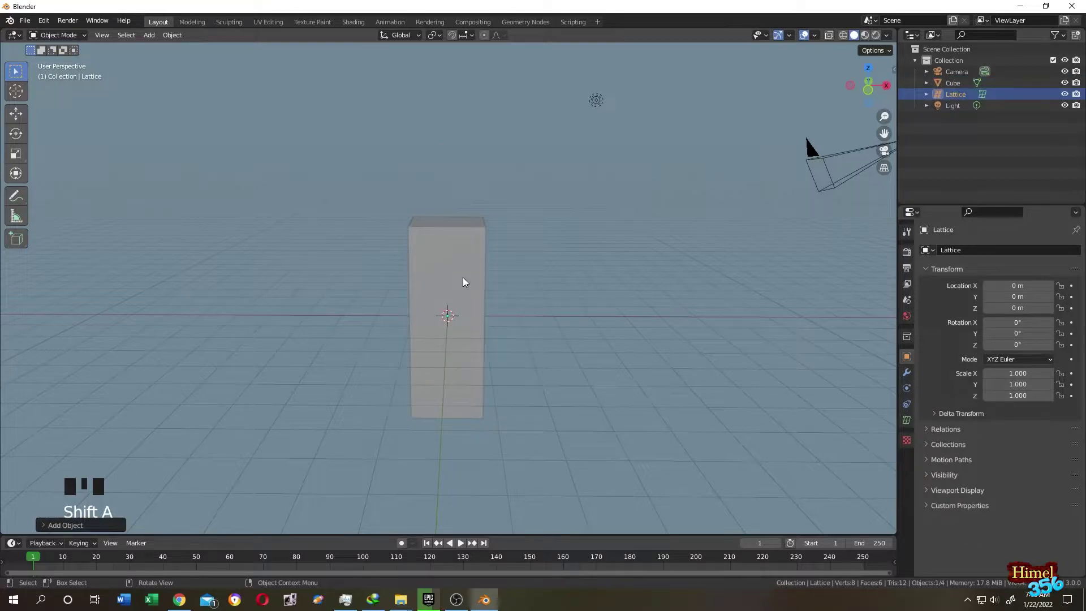
pyautogui.click(841, 35)
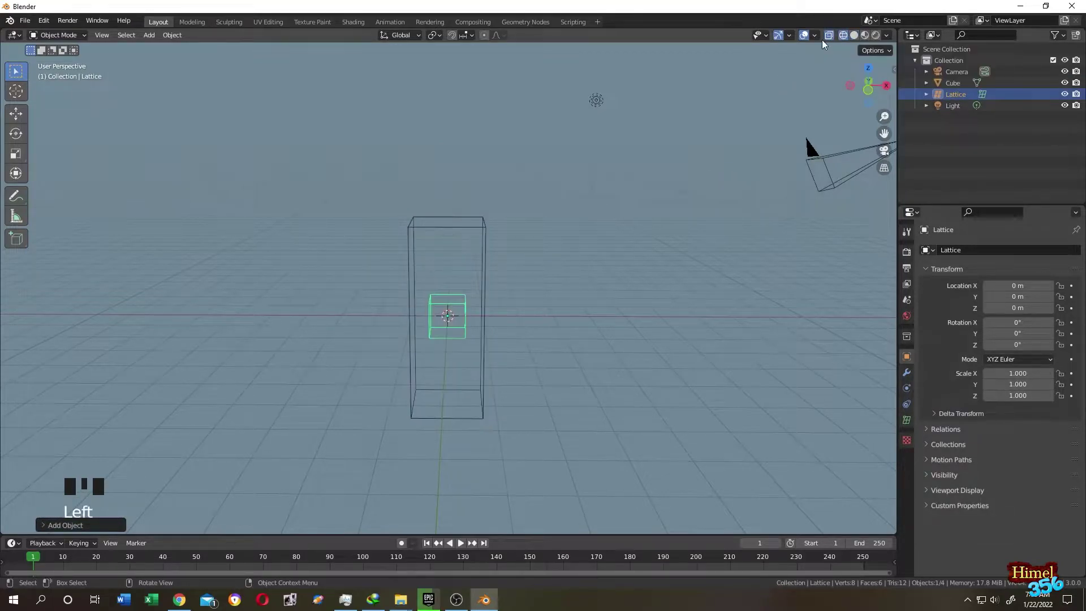
pyautogui.moveTo(551, 292); pyautogui.dragTo(481, 231, button='middle')
pyautogui.click(481, 221)
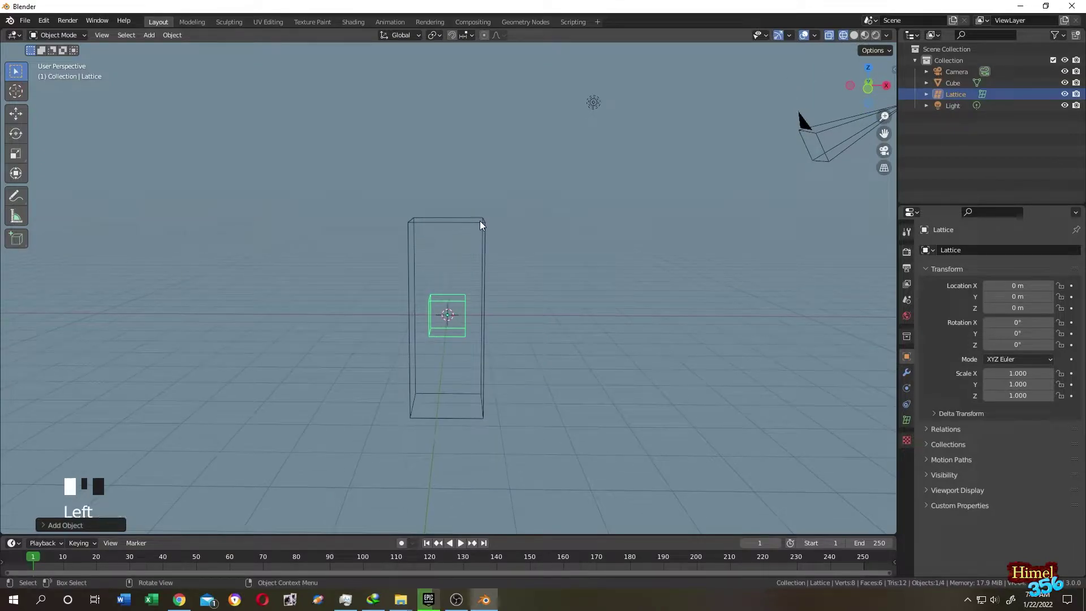
pyautogui.click(452, 297)
pyautogui.moveTo(527, 287); pyautogui.dragTo(593, 285, button='middle')
pyautogui.press('s')
pyautogui.press('Escape')
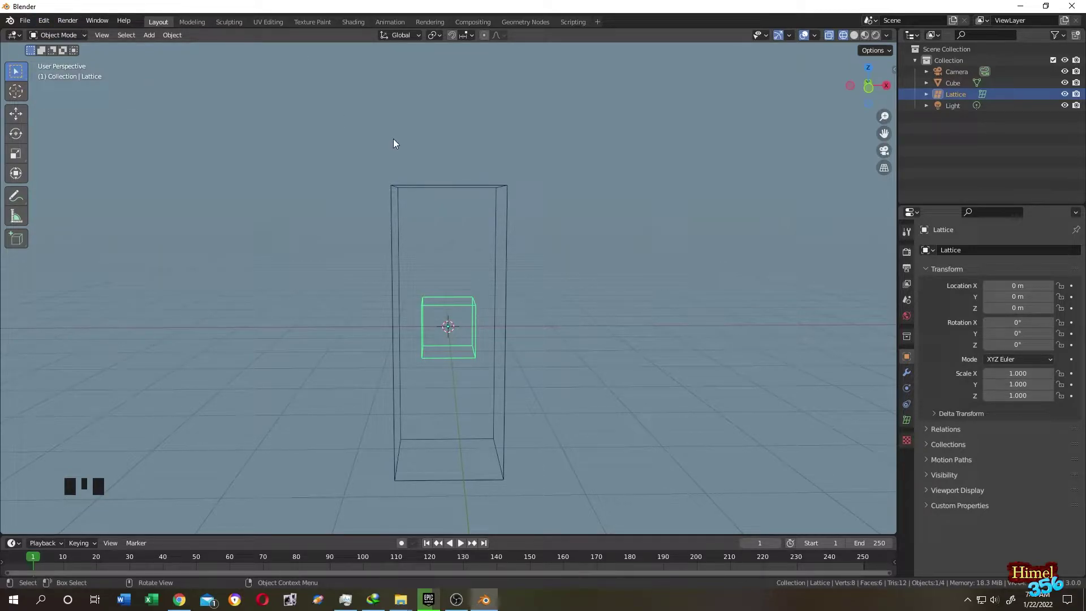
# In edit mode, scale up the lattice's four upper points until they flare out wider than the column
pyautogui.press('Tab')
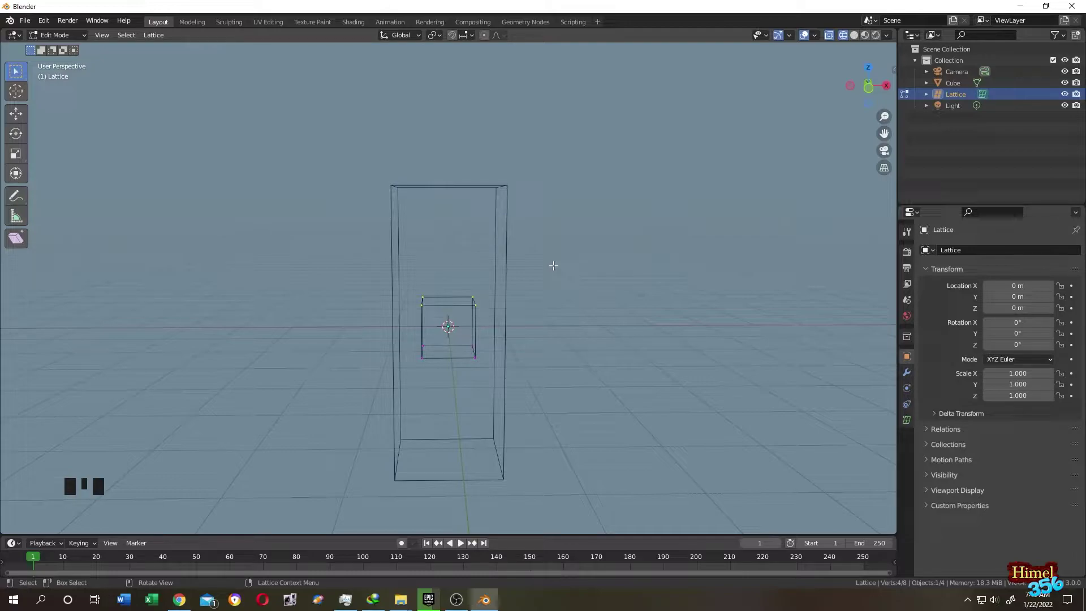
pyautogui.press('s')
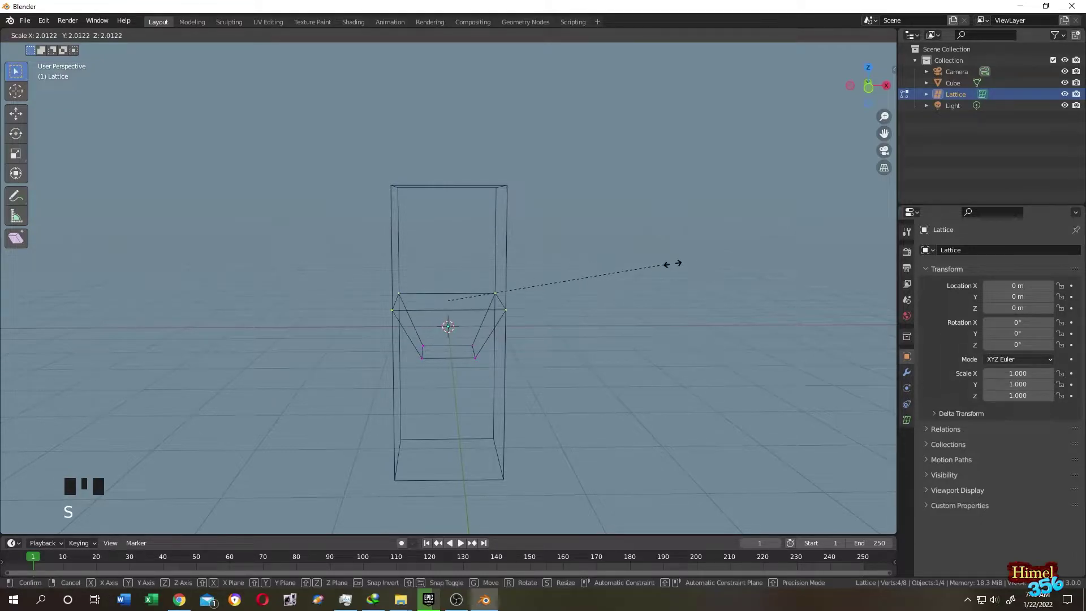
pyautogui.click(738, 262)
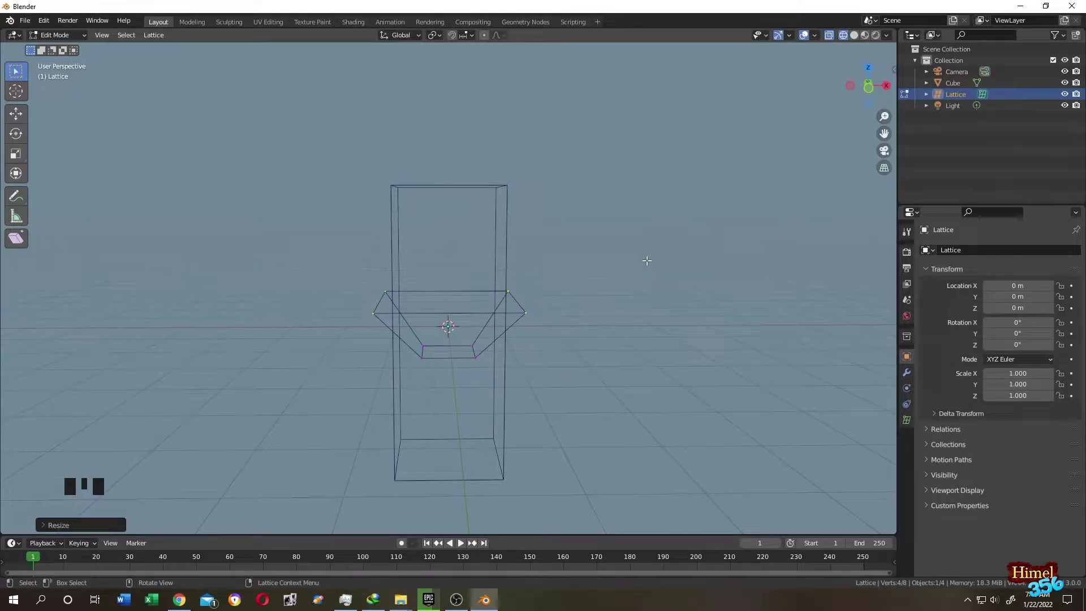
# Select all lattice points, enlarge the flared lattice well beyond the column's width, and return to object mode
pyautogui.moveTo(339, 259); pyautogui.dragTo(534, 371)
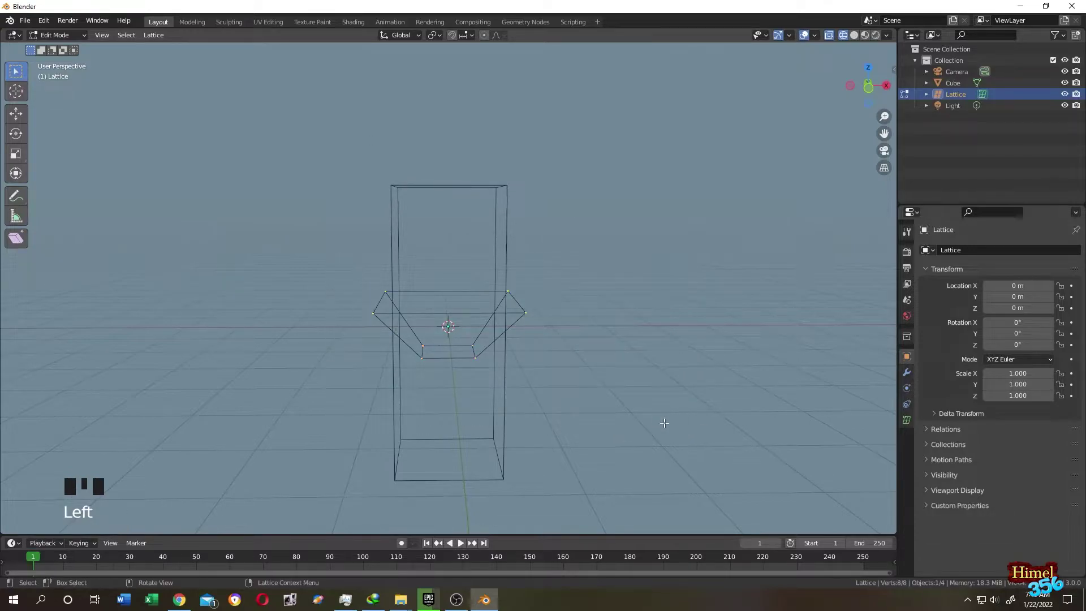
pyautogui.press('s')
pyautogui.click(8, 390)
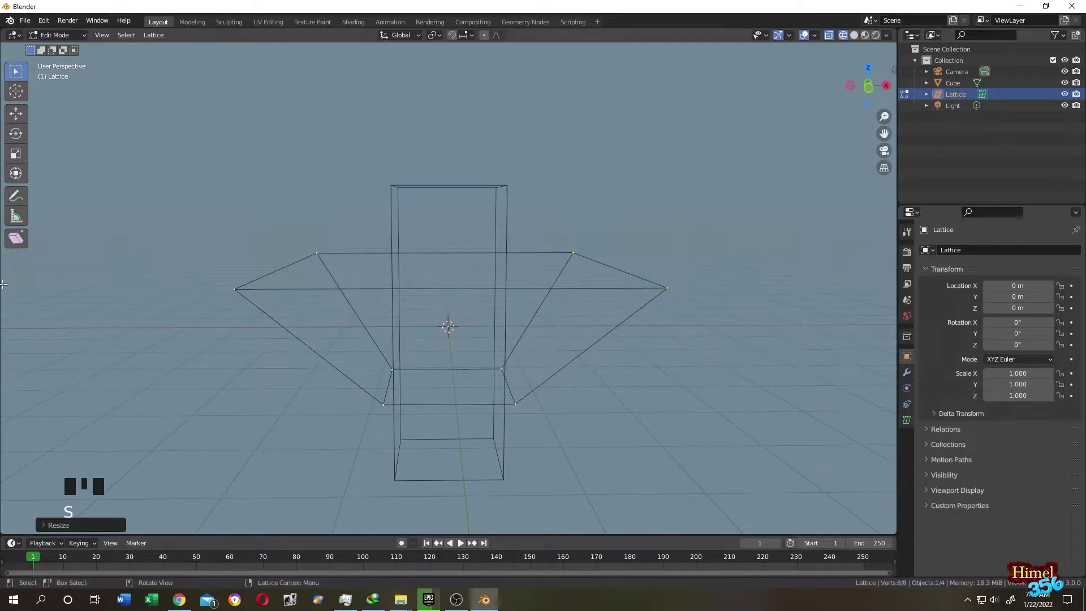
pyautogui.press('Tab')
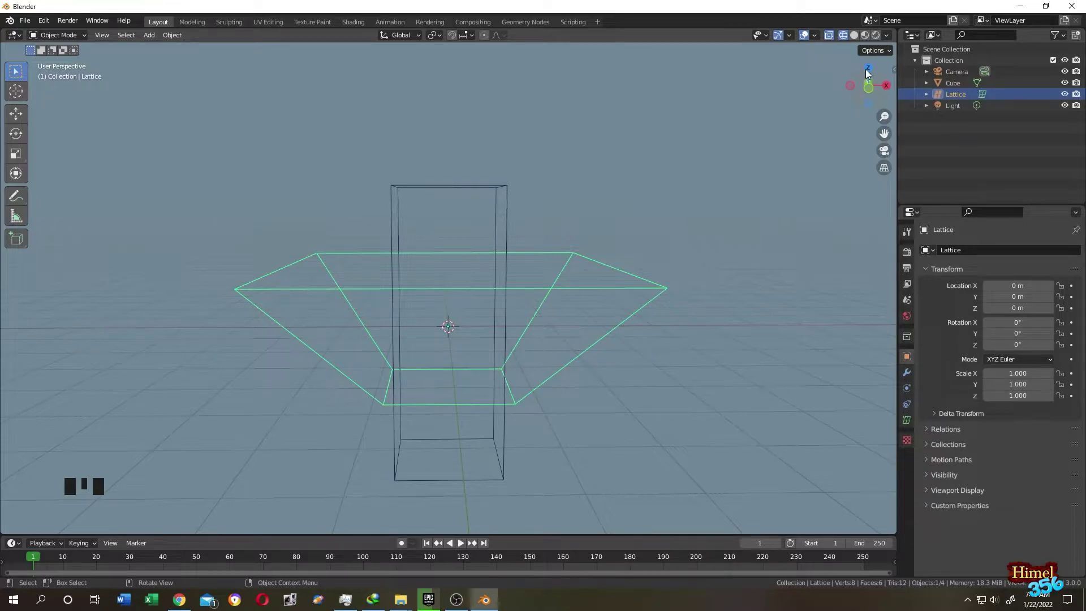
# Return the viewport to solid shading and rename the lattice object ABC
pyautogui.click(854, 35)
pyautogui.moveTo(633, 260)
pyautogui.mouseDown(button='middle')
pyautogui.moveTo(645, 239)
pyautogui.moveTo(618, 238)
pyautogui.mouseUp(button='middle')
pyautogui.click(475, 202)
pyautogui.doubleClick(694, 226)
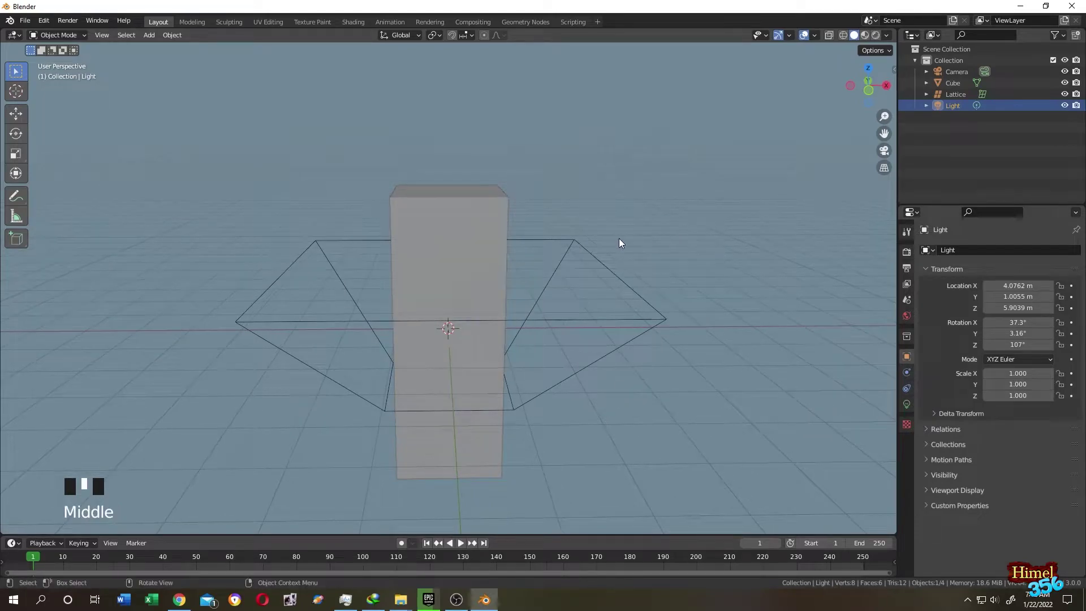
pyautogui.click(574, 240)
pyautogui.doubleClick(964, 96)
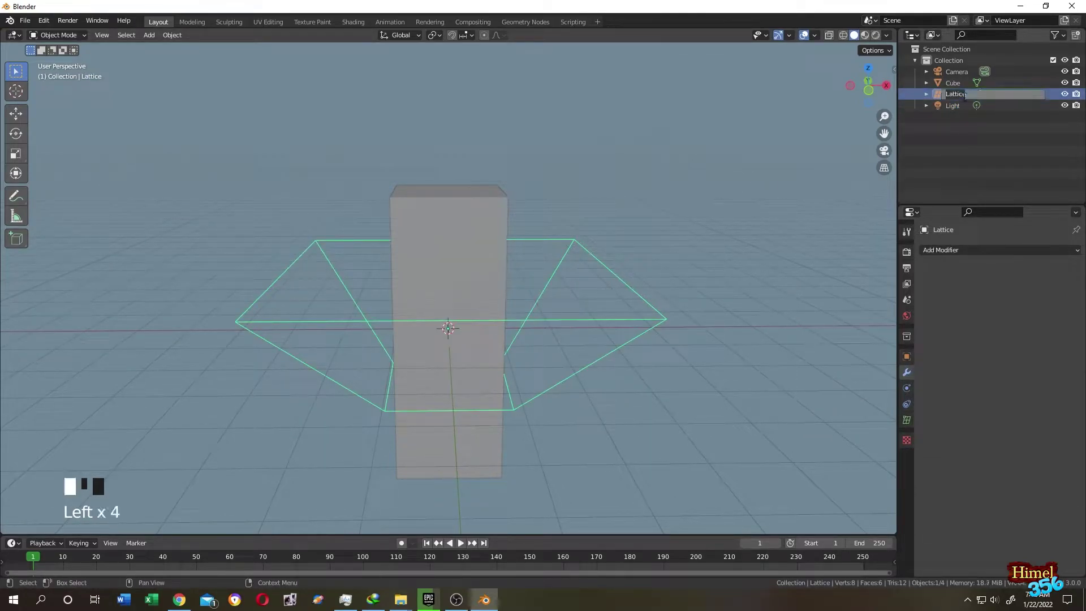
pyautogui.write('ABC')
pyautogui.press('Return')
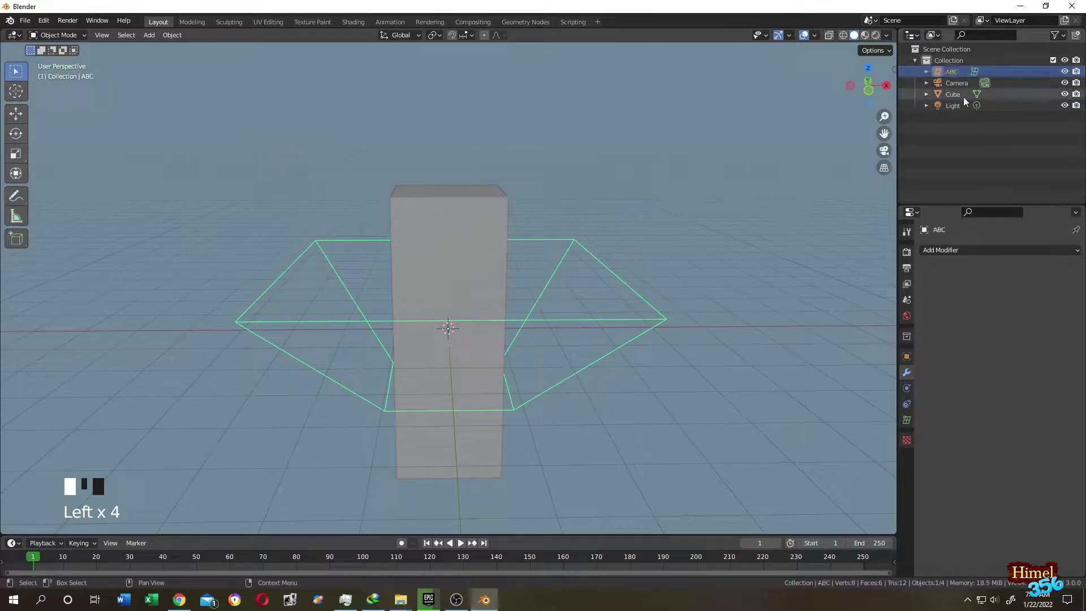
# Add a Lattice modifier to the cube and assign ABC as its lattice object
pyautogui.click(765, 233)
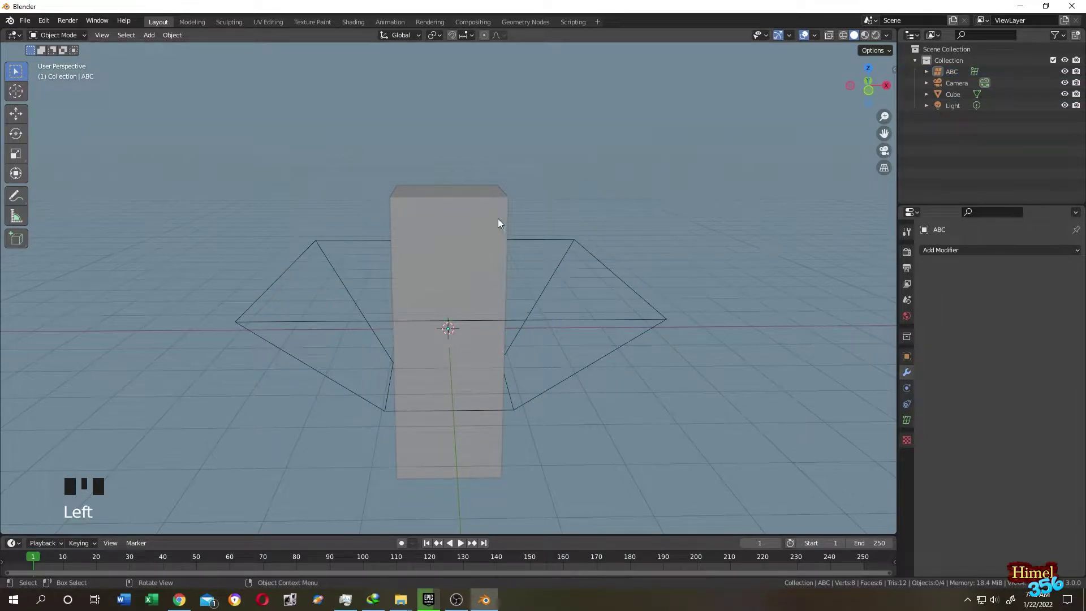
pyautogui.click(458, 218)
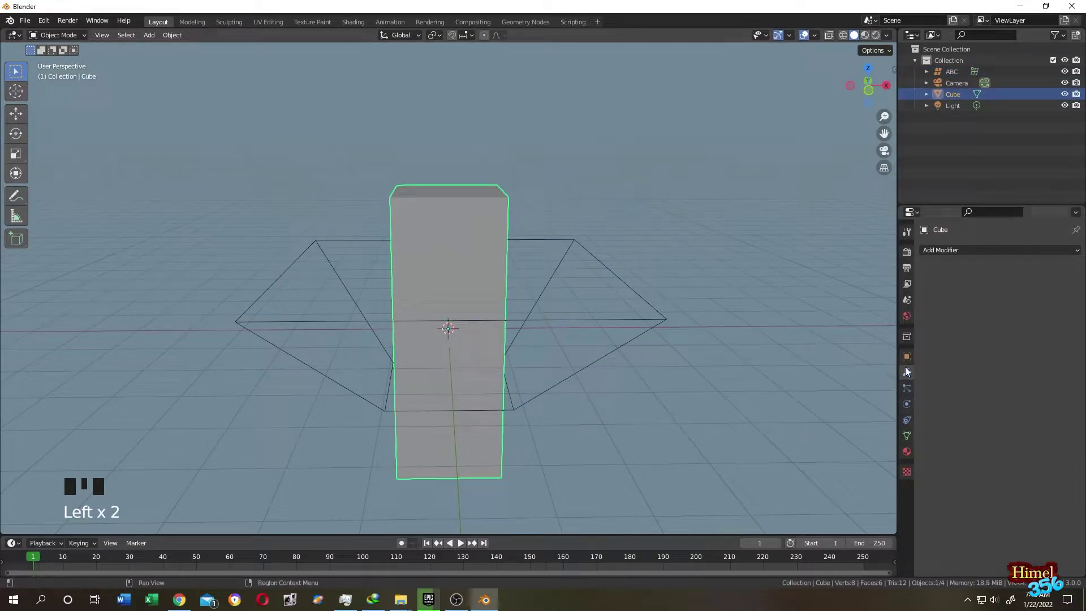
pyautogui.click(949, 250)
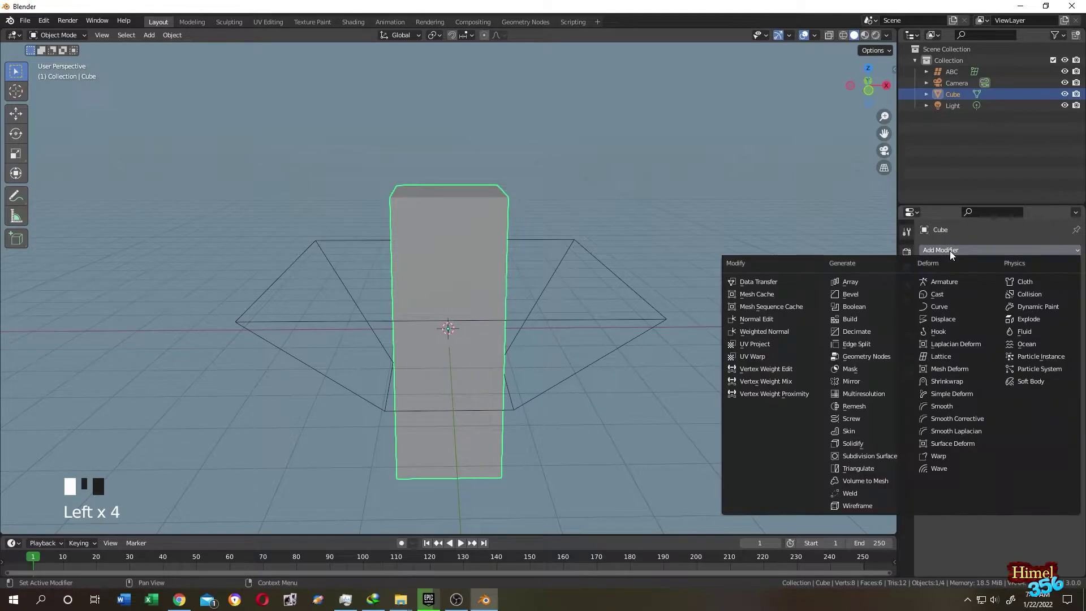
pyautogui.click(941, 356)
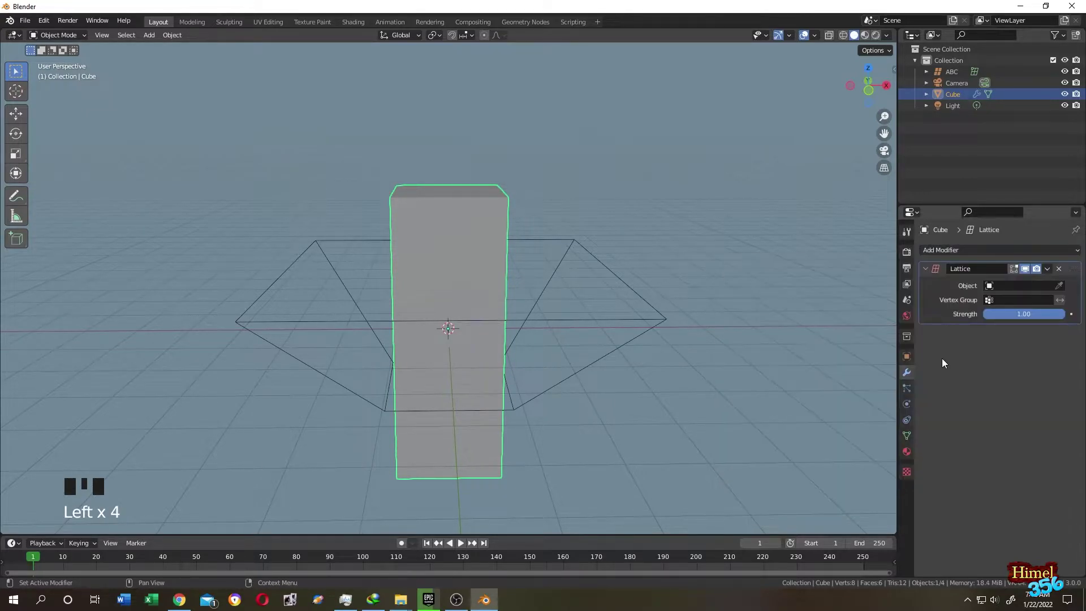
pyautogui.click(1041, 284)
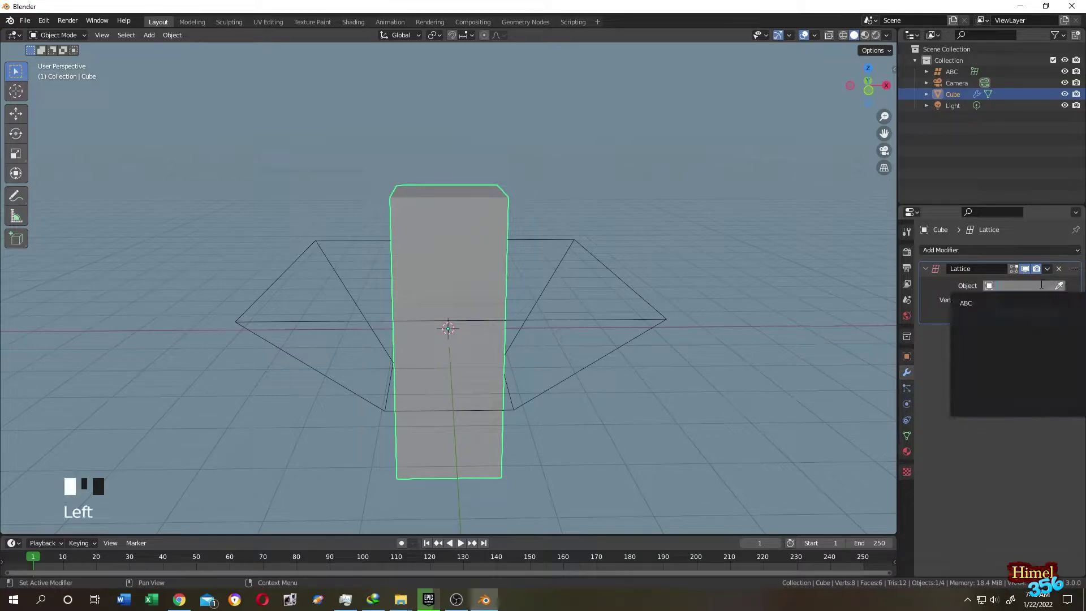
pyautogui.click(976, 304)
# Examine how the ABC lattice deforms the cube from several angles, in both wireframe and solid shading
pyautogui.scroll(-2, 696, 283)
pyautogui.moveTo(696, 284); pyautogui.dragTo(660, 284, button='middle')
pyautogui.moveTo(820, 272); pyautogui.dragTo(656, 253, button='middle')
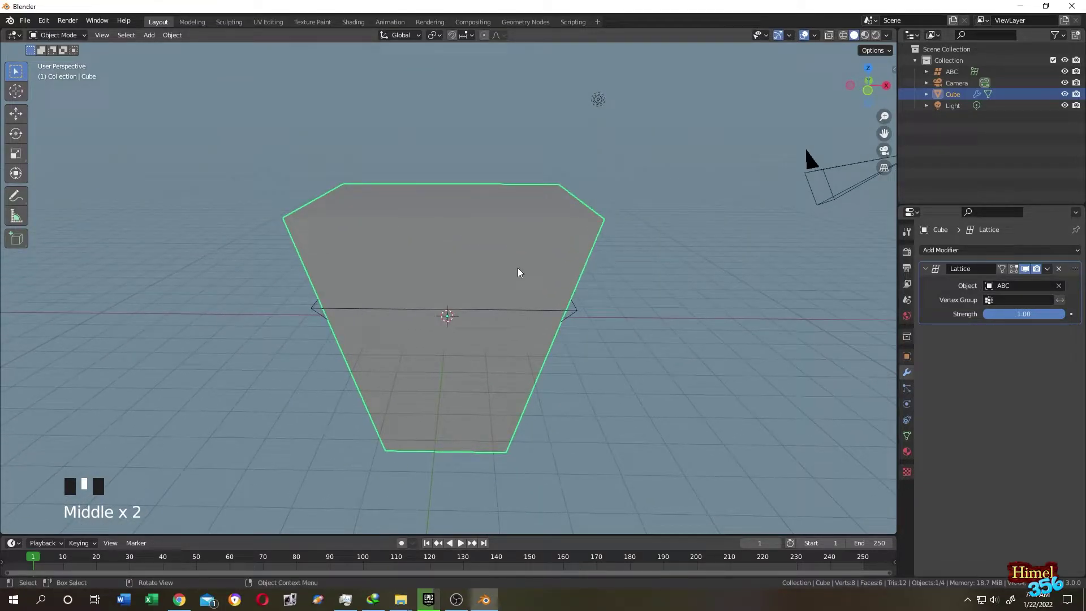
pyautogui.moveTo(631, 278)
pyautogui.mouseDown(button='middle')
pyautogui.moveTo(617, 277)
pyautogui.moveTo(644, 273)
pyautogui.moveTo(626, 243)
pyautogui.moveTo(648, 249)
pyautogui.moveTo(594, 252)
pyautogui.moveTo(565, 304)
pyautogui.mouseUp(button='middle')
pyautogui.click(843, 35)
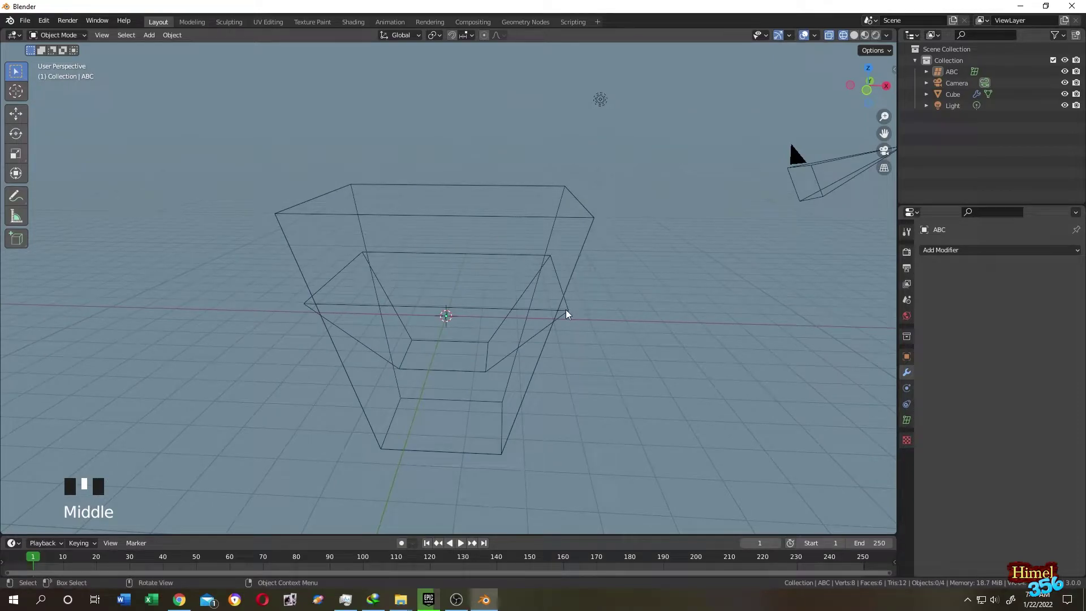
pyautogui.click(566, 311)
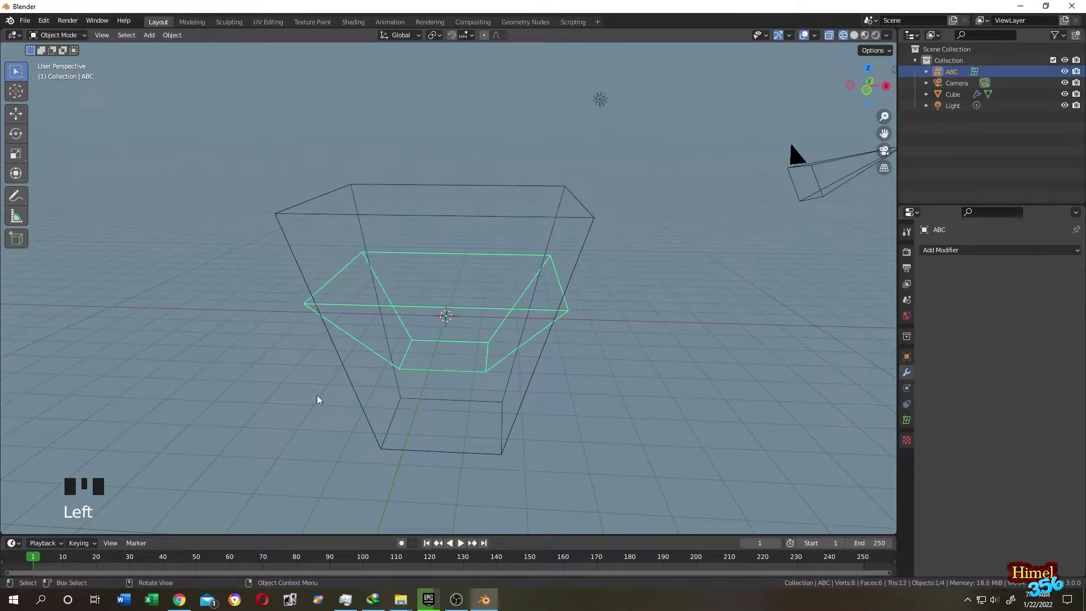
pyautogui.click(446, 217)
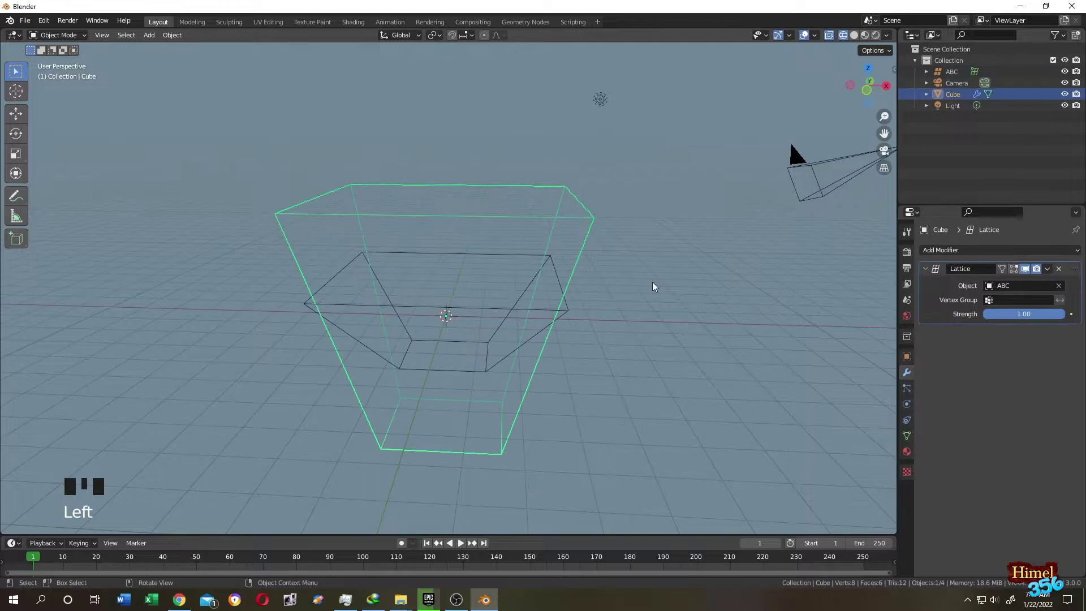
pyautogui.click(854, 35)
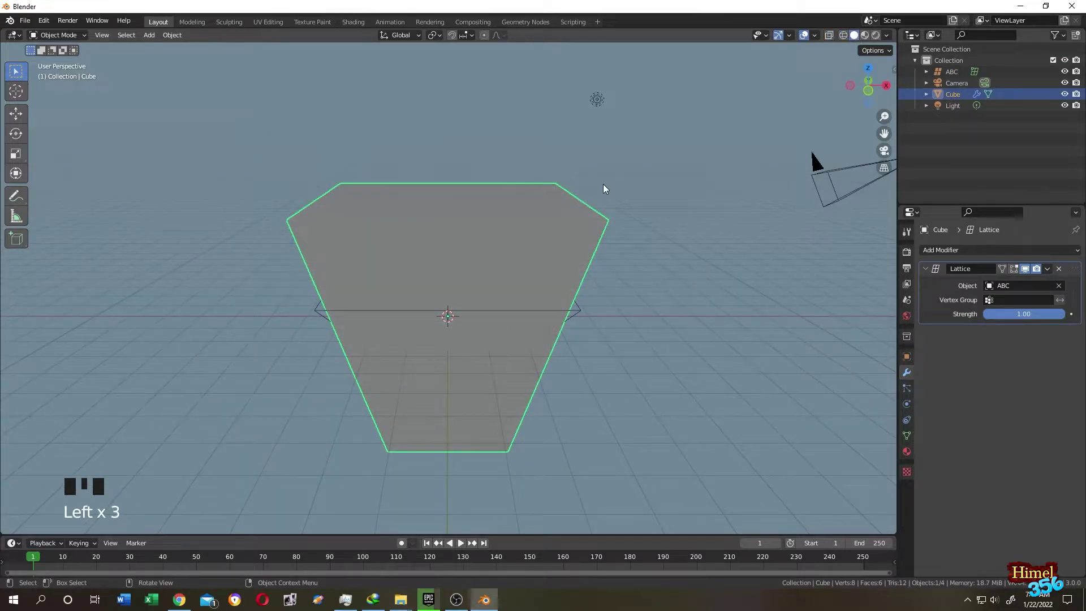
pyautogui.moveTo(602, 185); pyautogui.dragTo(605, 184, button='middle')
# Delete the ABC lattice object and display the remaining column in wireframe
pyautogui.click(954, 72)
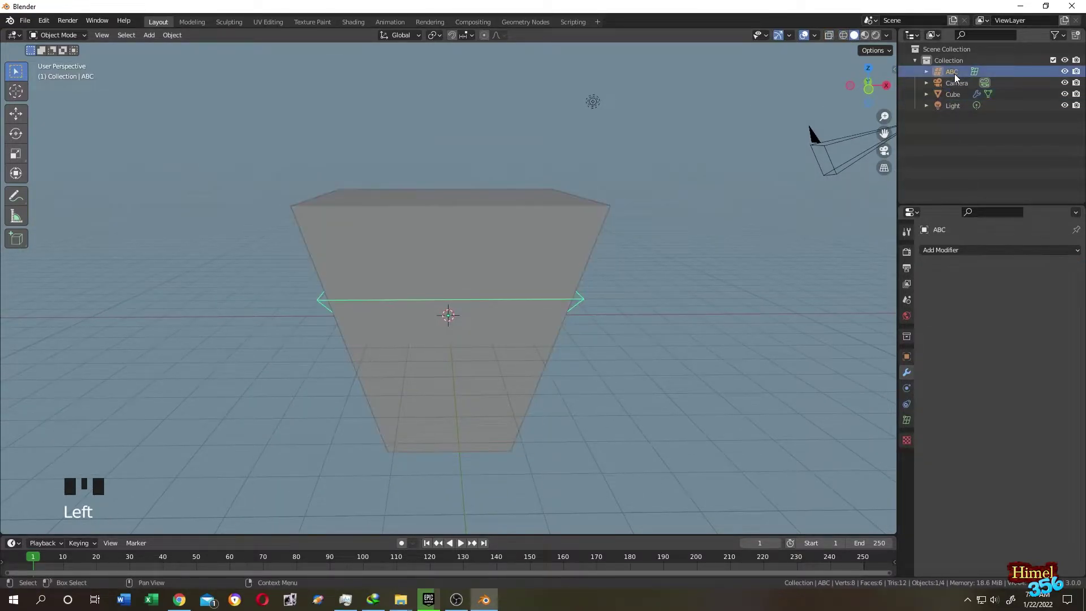
pyautogui.press('Delete')
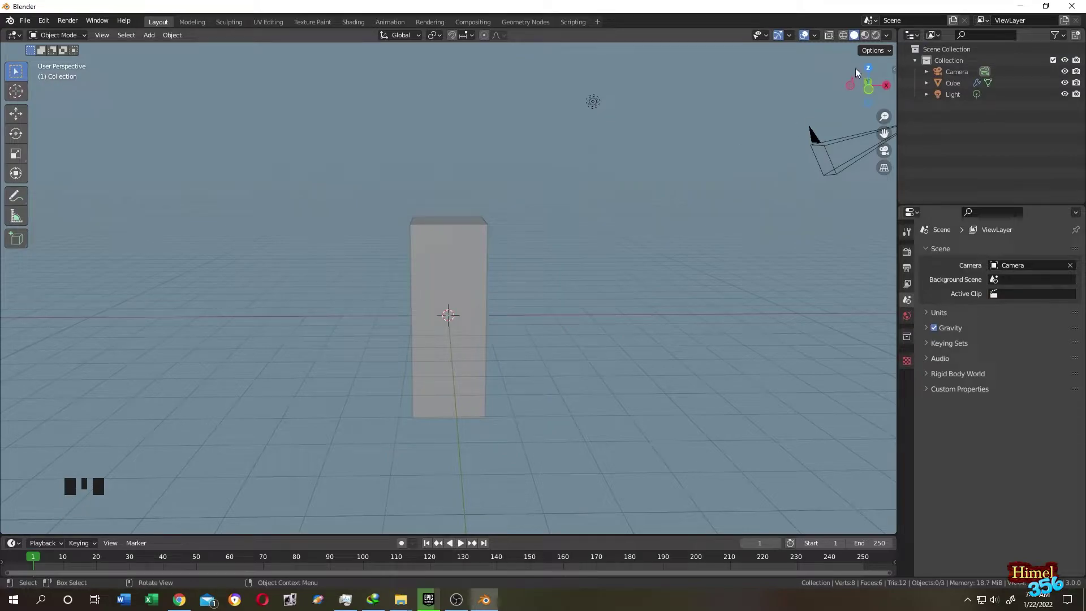
pyautogui.click(843, 35)
pyautogui.scroll(2, 614, 217)
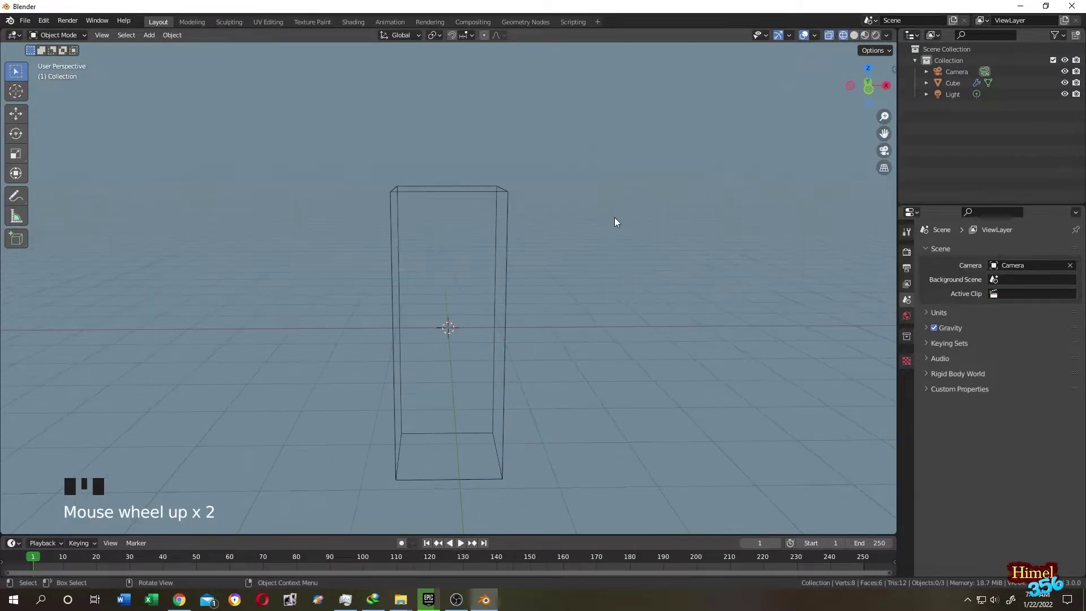
# Add a lattice at the column's centre and scale it up uniformly until it is wider than the column
pyautogui.hotkey('shift', 'a')
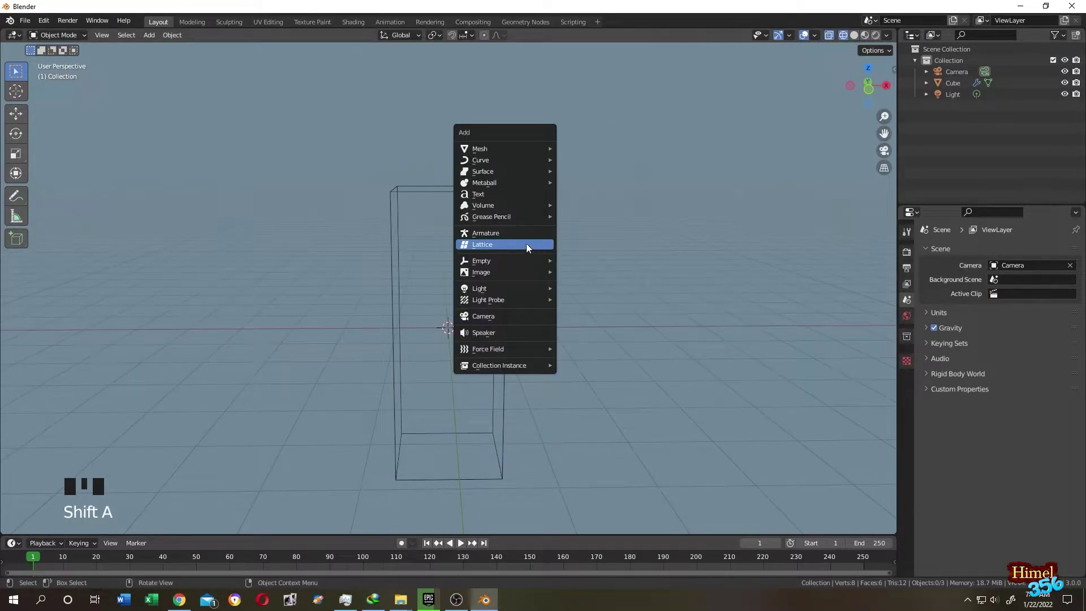
pyautogui.click(507, 246)
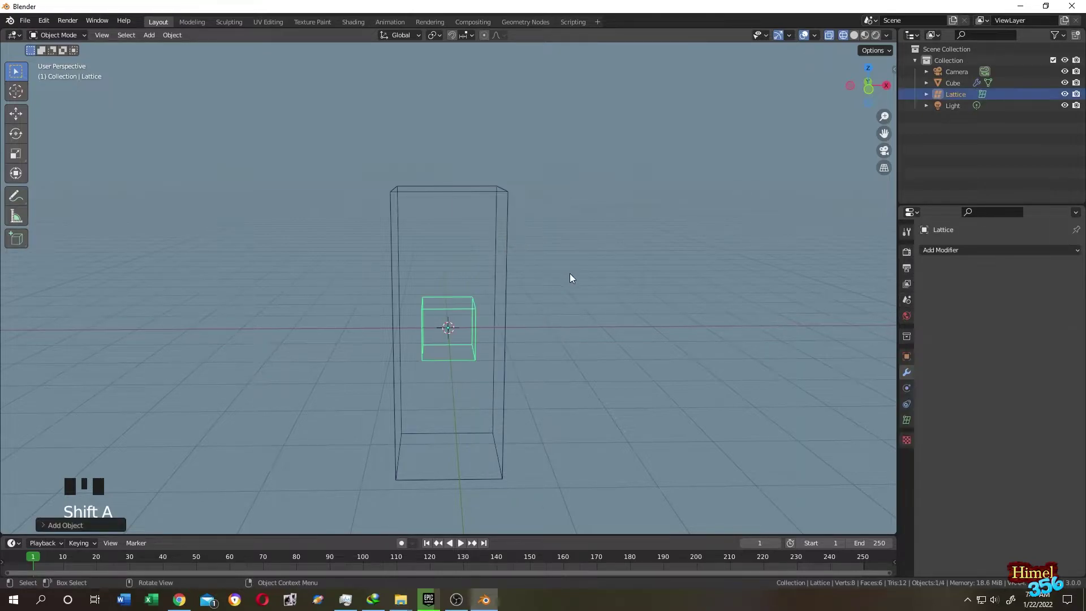
pyautogui.moveTo(569, 273); pyautogui.dragTo(568, 276, button='middle')
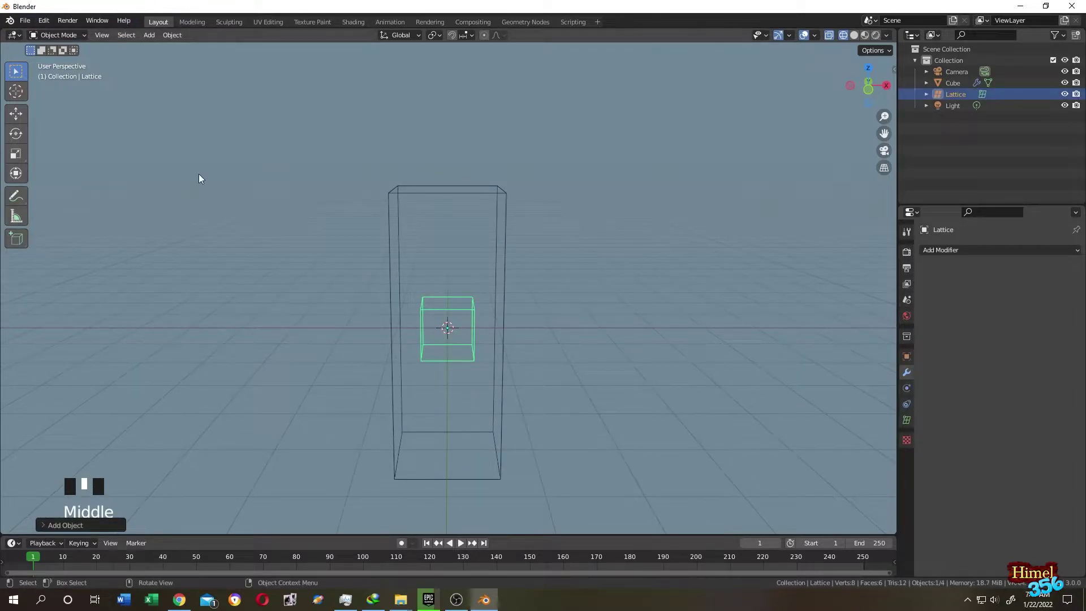
pyautogui.press('s')
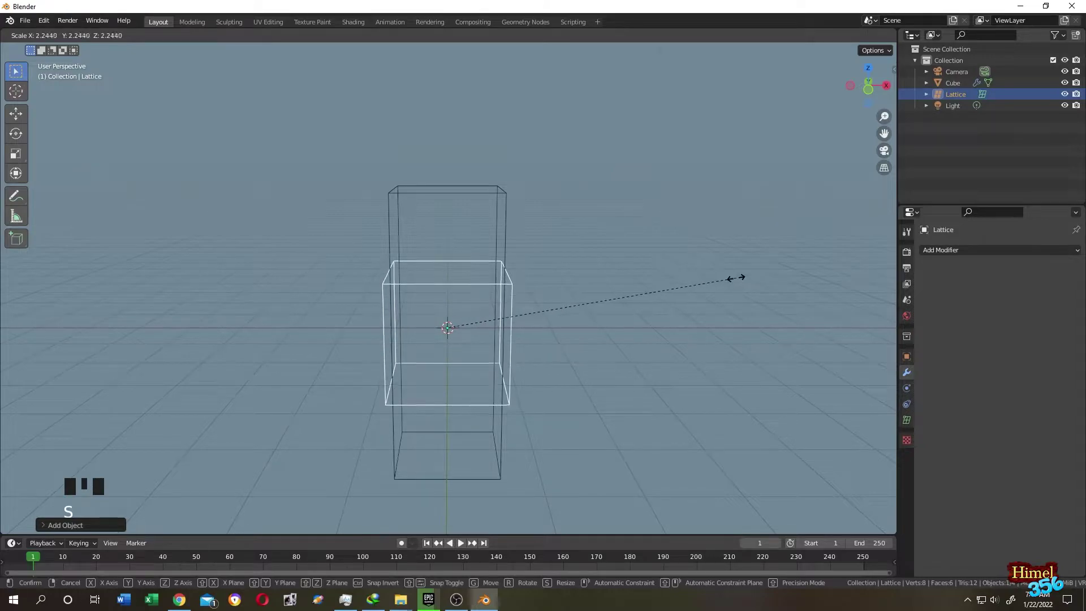
pyautogui.click(742, 276)
pyautogui.moveTo(622, 272); pyautogui.dragTo(551, 270, button='middle')
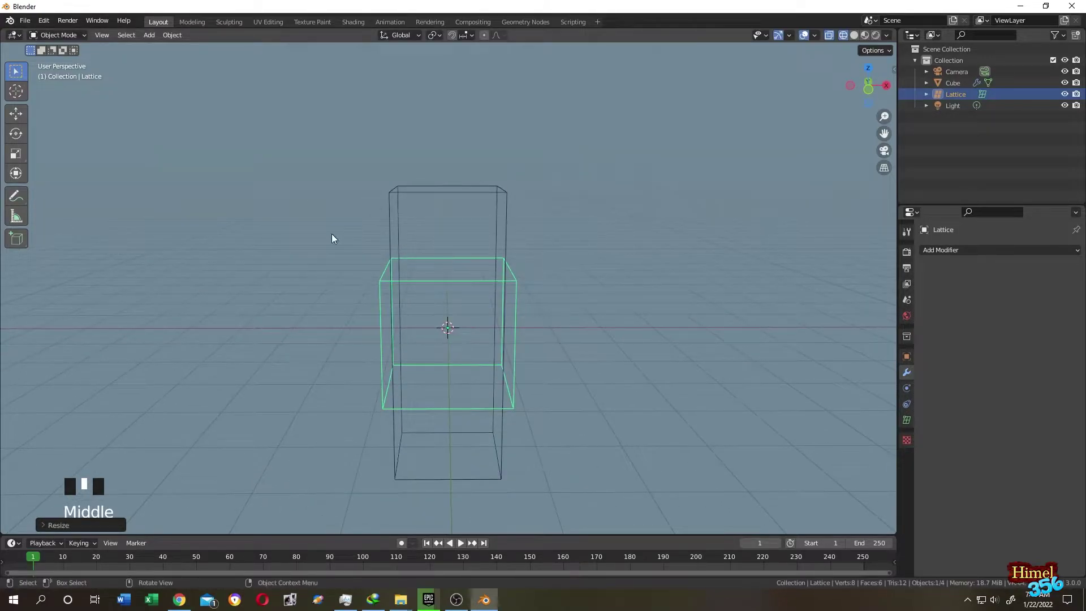
pyautogui.moveTo(544, 429); pyautogui.dragTo(541, 333, button='middle')
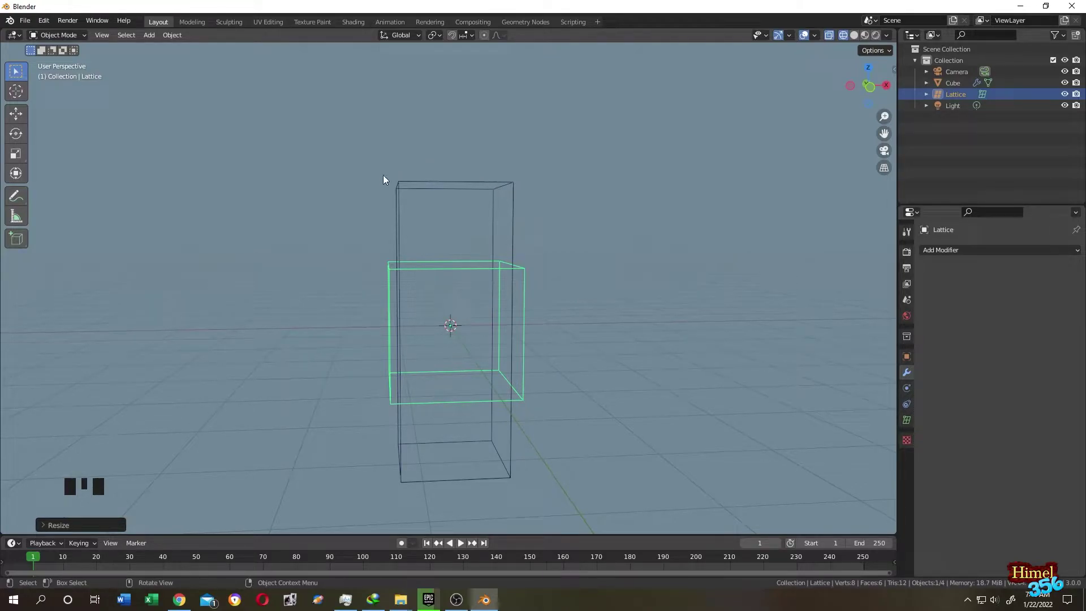
pyautogui.moveTo(575, 277); pyautogui.dragTo(570, 281, button='middle')
# Stretch the lattice along Z by about 2.5 and widen it along X so it encloses the whole column
pyautogui.press('s')
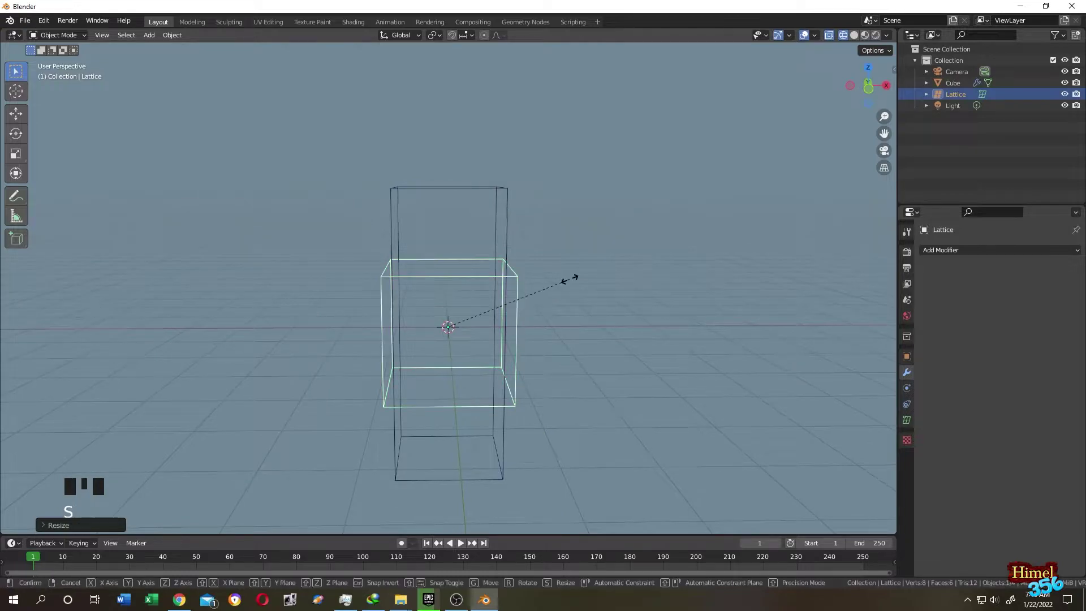
pyautogui.press('z')
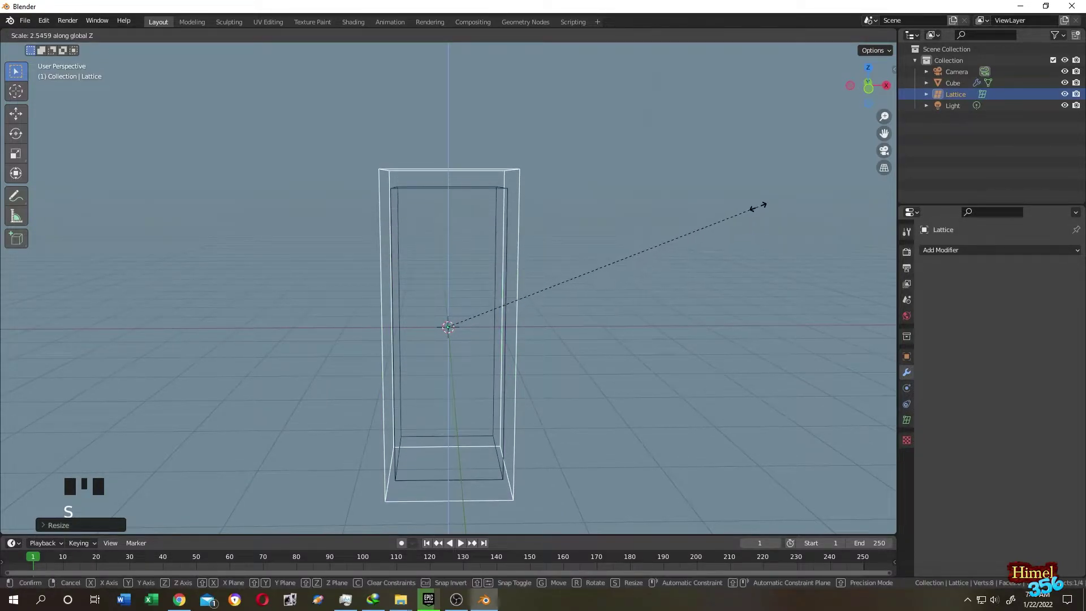
pyautogui.press('s')
pyautogui.press('x')
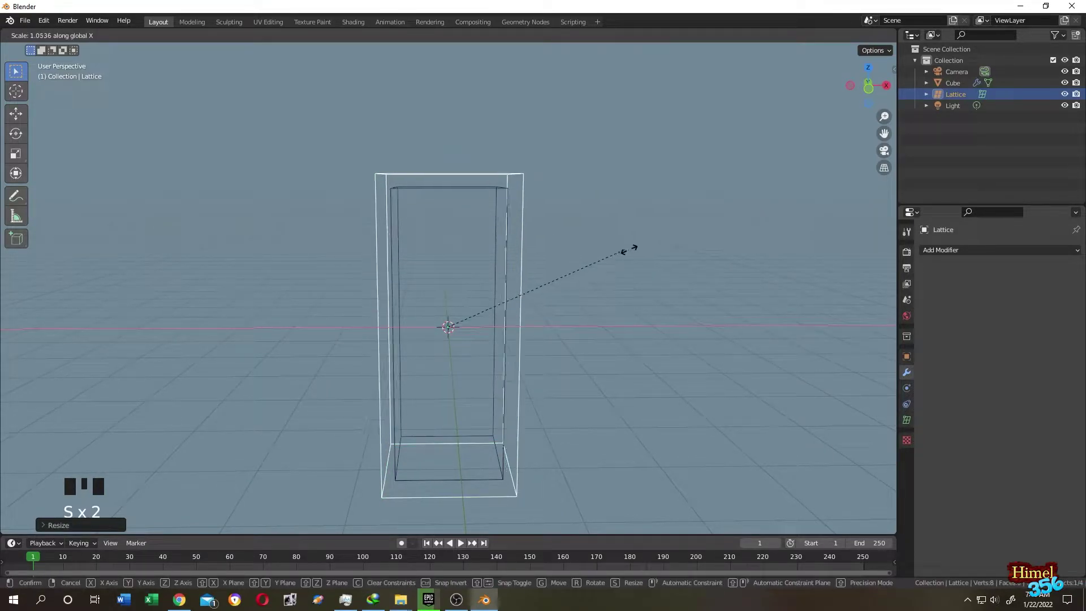
pyautogui.click(647, 249)
pyautogui.click(641, 223)
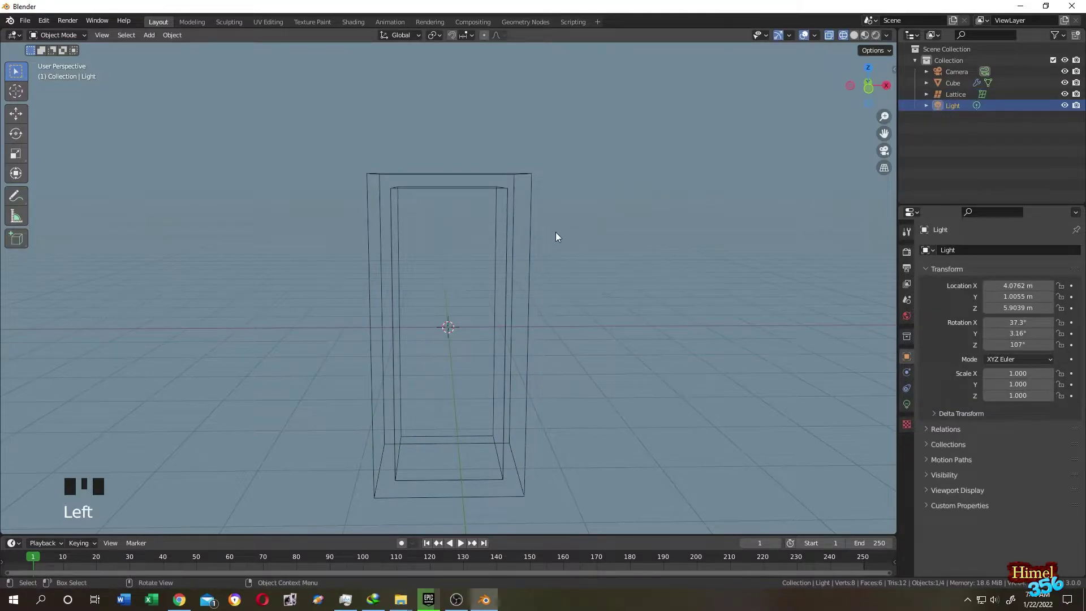
pyautogui.hotkey('ctrl', 'z')
pyautogui.moveTo(629, 270)
pyautogui.mouseDown(button='middle')
pyautogui.moveTo(603, 277)
pyautogui.moveTo(618, 273)
pyautogui.mouseUp(button='middle')
pyautogui.moveTo(608, 369)
pyautogui.mouseDown(button='middle')
pyautogui.moveTo(596, 364)
pyautogui.moveTo(620, 368)
pyautogui.moveTo(598, 368)
pyautogui.mouseUp(button='middle')
pyautogui.press('Tab')
pyautogui.press('Tab')
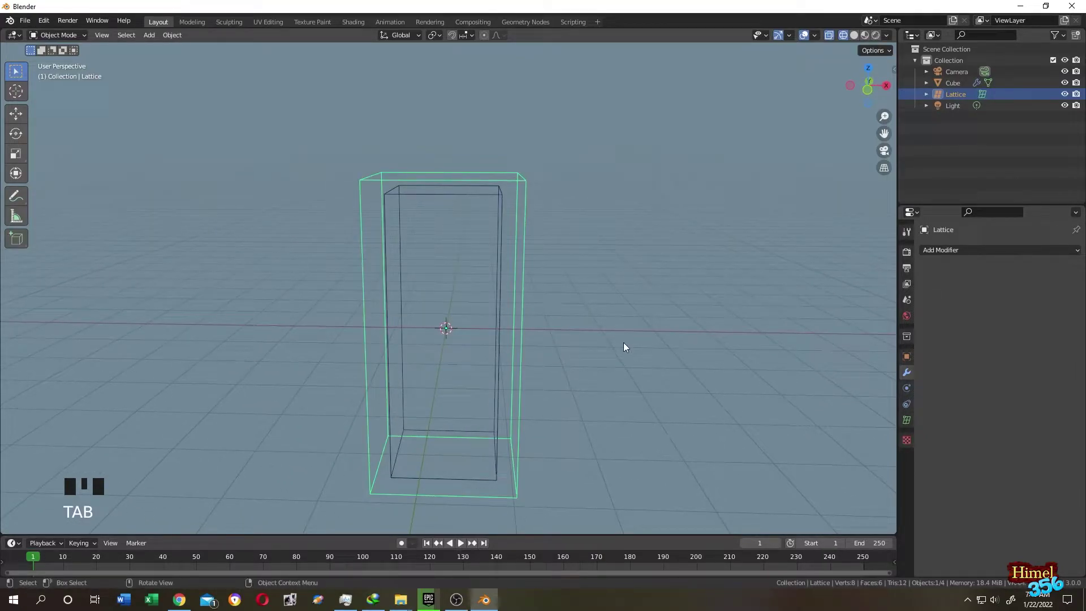
# Return to solid shading and add a Lattice modifier to the cube with Lattice as its object
pyautogui.click(854, 35)
pyautogui.click(952, 83)
pyautogui.click(907, 370)
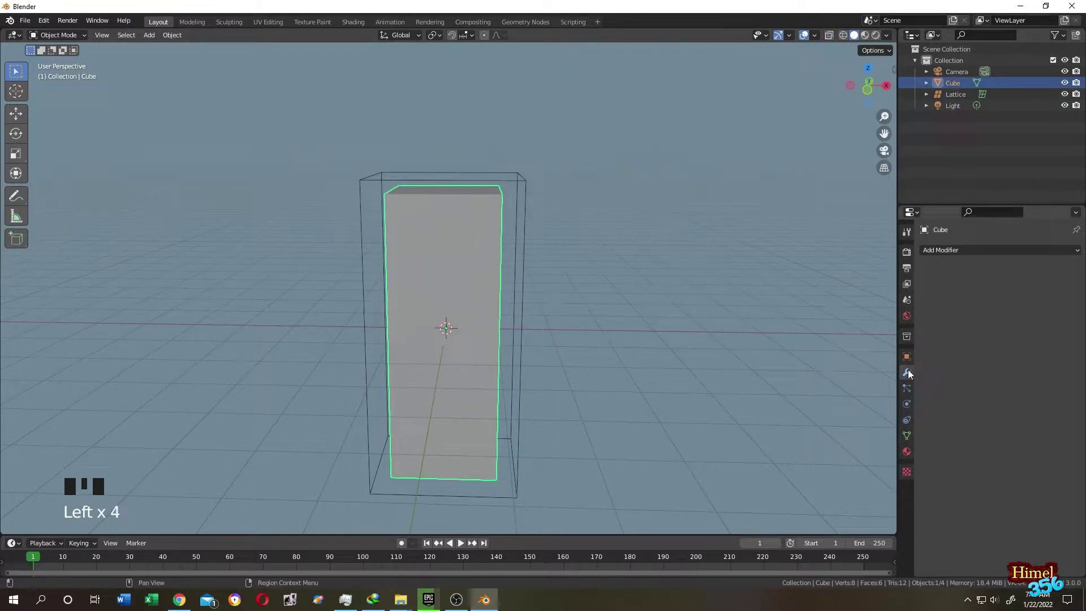
pyautogui.click(955, 253)
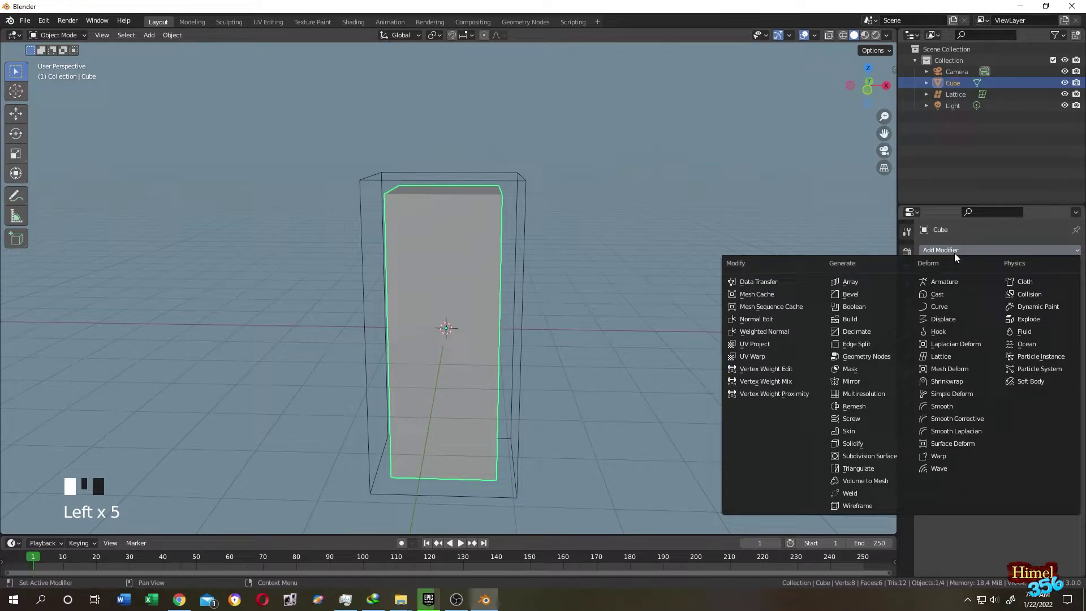
pyautogui.click(945, 356)
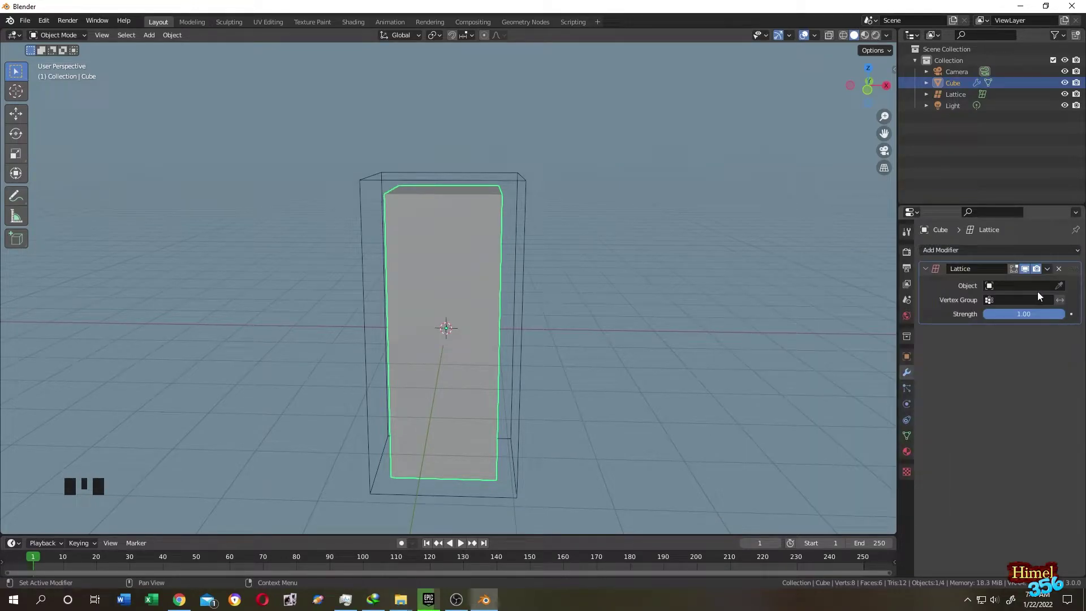
pyautogui.click(1015, 285)
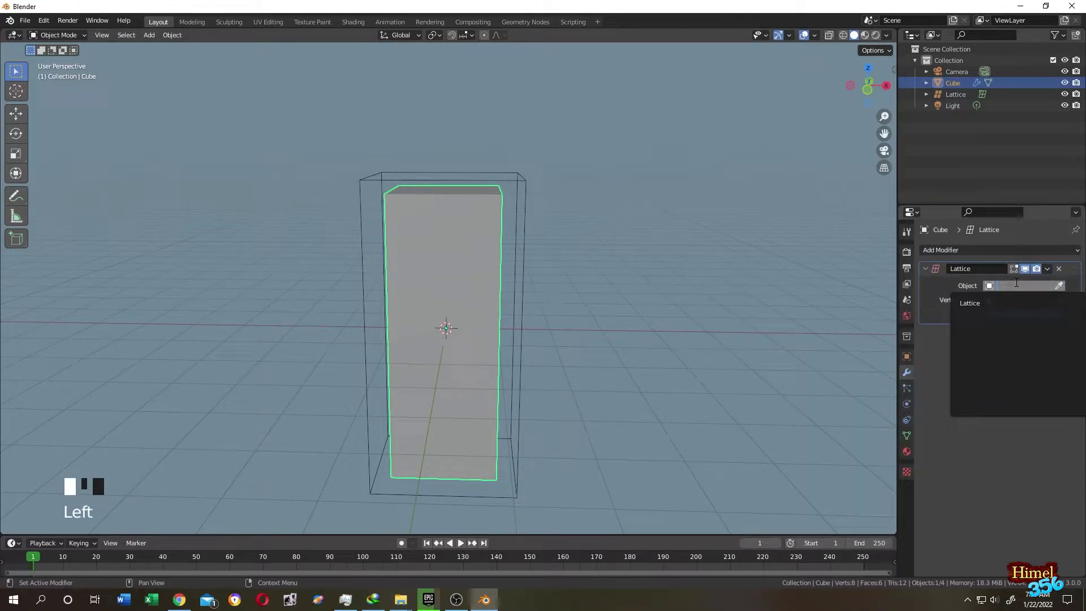
pyautogui.click(986, 304)
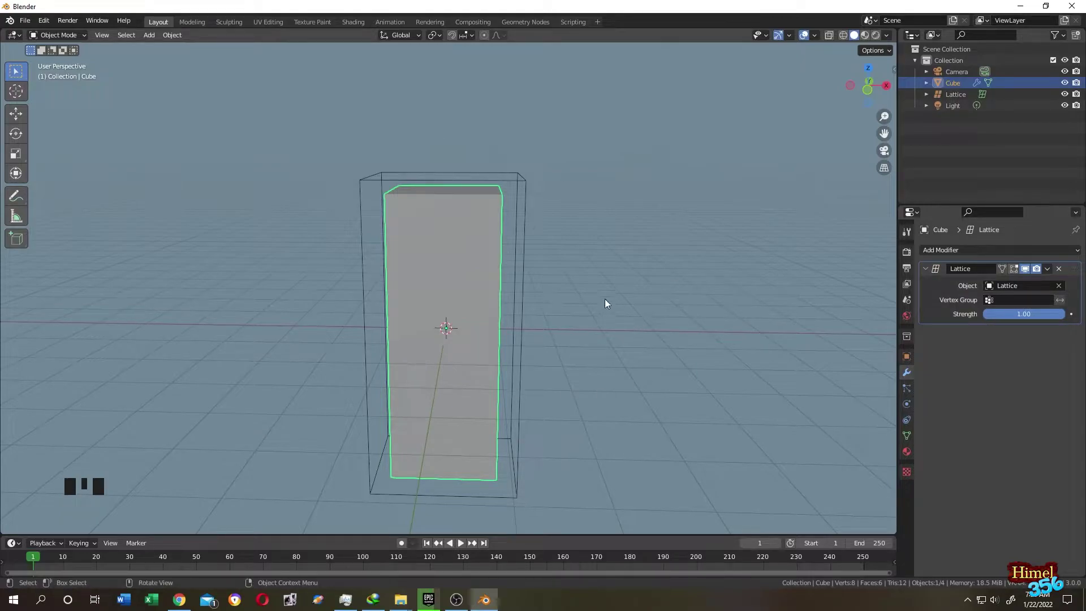
# Edit the lattice and scale its top four control points up by about 2
pyautogui.moveTo(605, 299); pyautogui.dragTo(604, 223, button='middle')
pyautogui.click(567, 145)
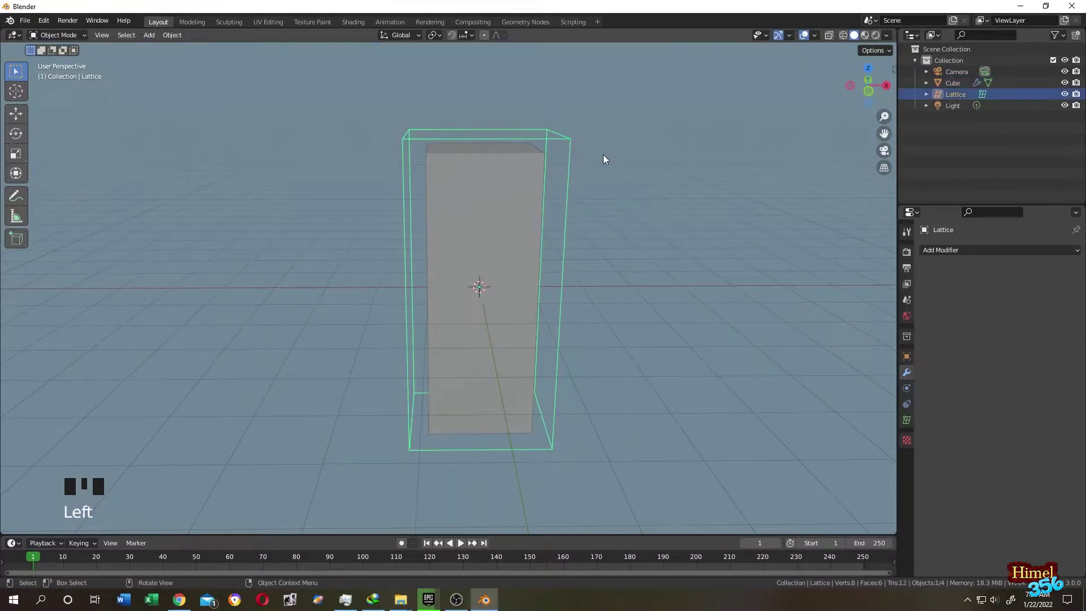
pyautogui.moveTo(603, 155); pyautogui.dragTo(623, 168, button='middle')
pyautogui.press('Tab')
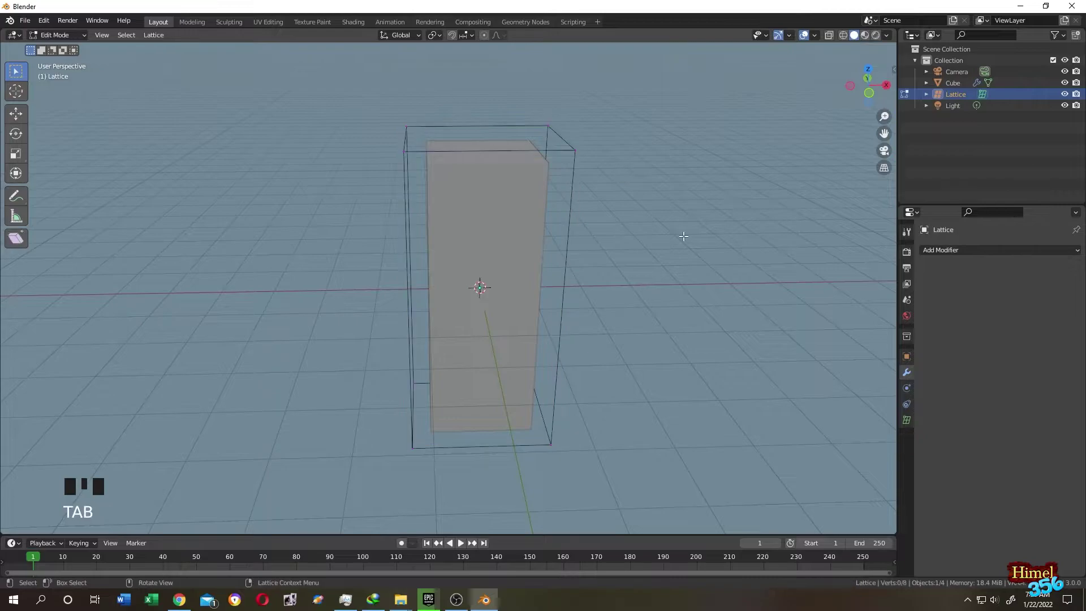
pyautogui.moveTo(683, 237); pyautogui.dragTo(681, 228, button='middle')
pyautogui.moveTo(307, 88); pyautogui.dragTo(657, 177)
pyautogui.press('s')
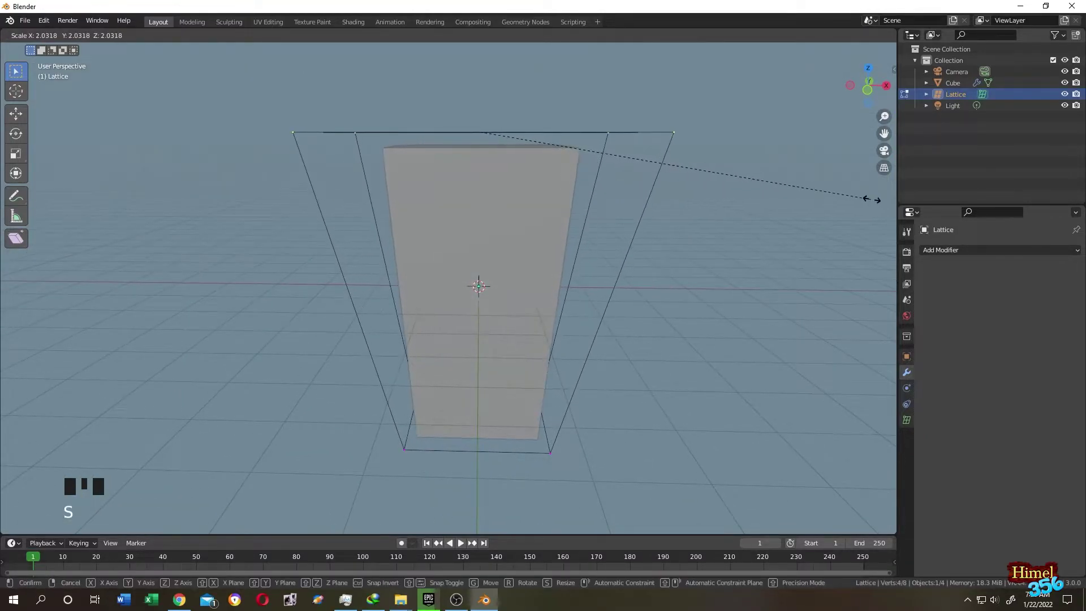
pyautogui.click(880, 199)
# Scale the lattice's bottom four control points inward to narrow the column's base, and clear the selection
pyautogui.moveTo(659, 295); pyautogui.dragTo(673, 391, button='middle')
pyautogui.moveTo(243, 368); pyautogui.dragTo(691, 514)
pyautogui.press('s')
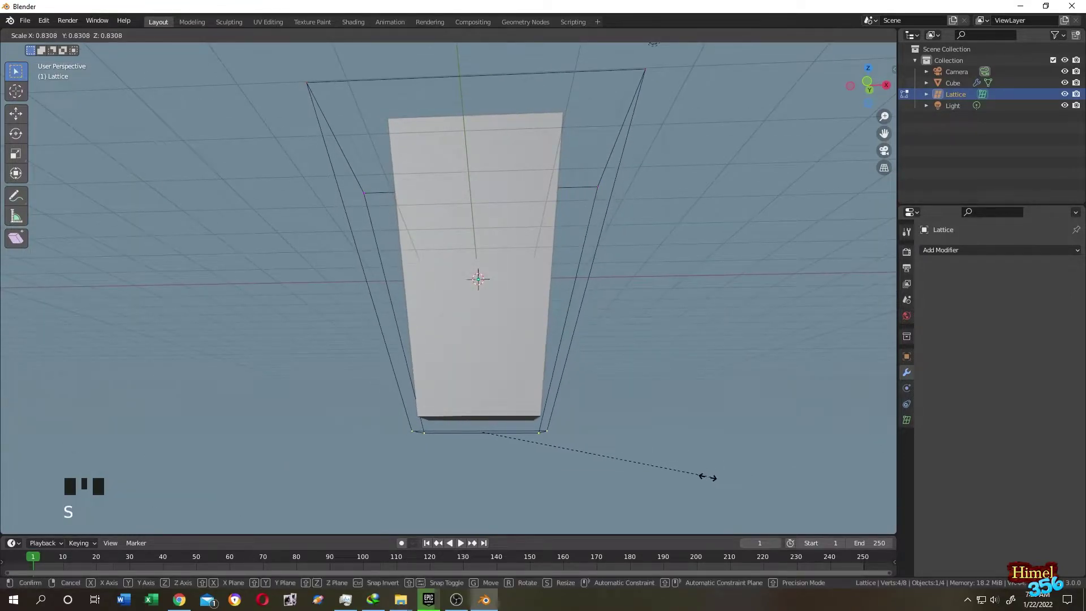
pyautogui.click(609, 478)
pyautogui.hotkey('alt', 'a')
pyautogui.moveTo(609, 478); pyautogui.dragTo(720, 230, button='middle')
# Select the lattice's top four control points and show the rotate gizmo
pyautogui.moveTo(194, 85); pyautogui.dragTo(664, 229)
pyautogui.moveTo(710, 175); pyautogui.dragTo(709, 218, button='middle')
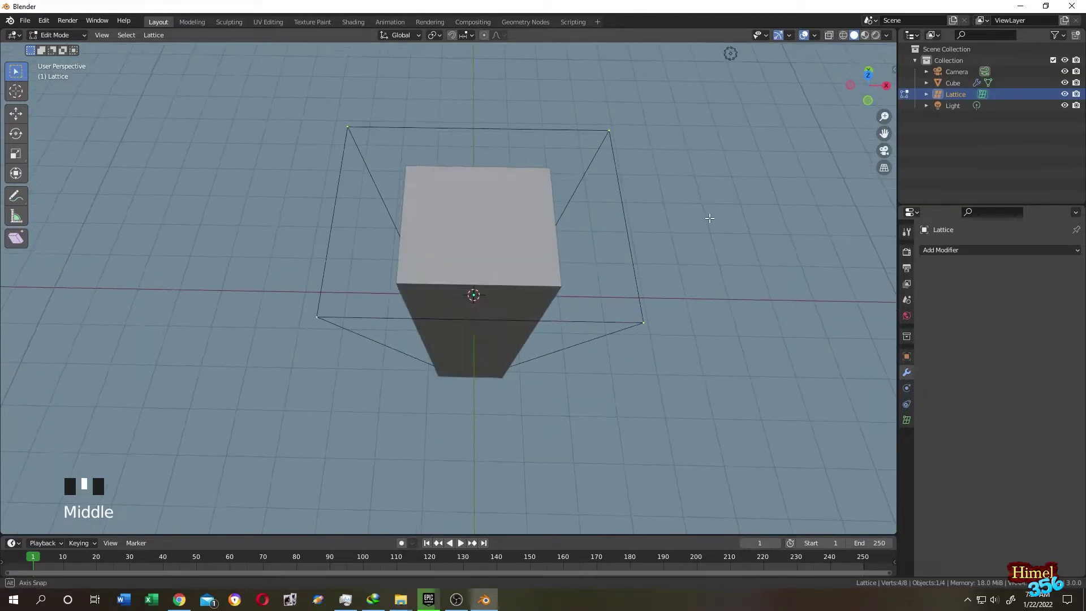
pyautogui.click(789, 35)
pyautogui.click(748, 155)
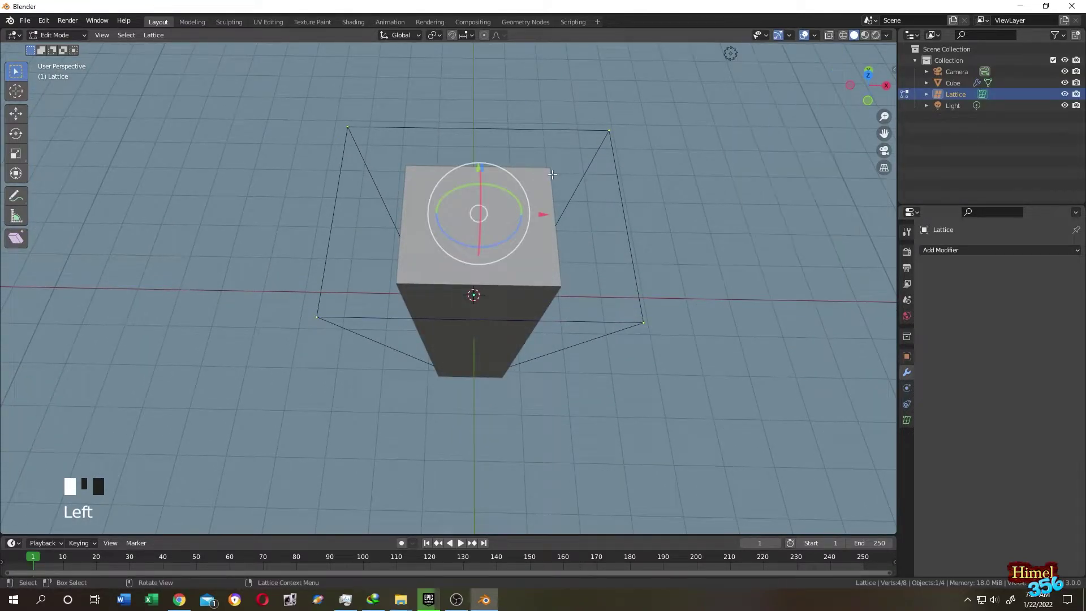
# Try twisting the lattice's top points about the vertical axis and adding loop cuts, and undo the twist
pyautogui.moveTo(502, 237); pyautogui.dragTo(442, 243)
pyautogui.moveTo(442, 243); pyautogui.dragTo(557, 265, button='middle')
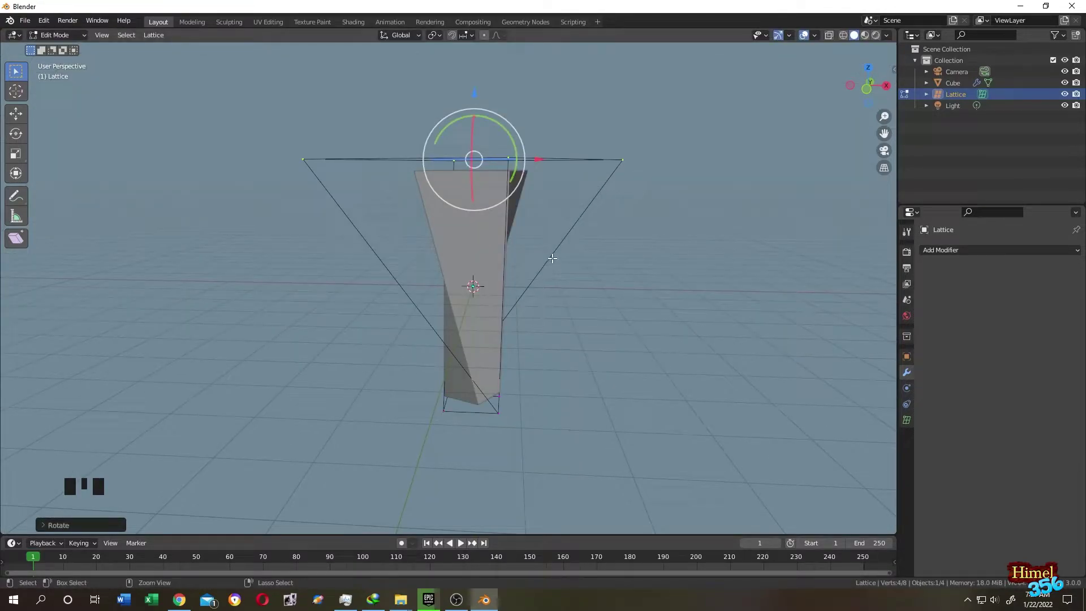
pyautogui.hotkey('ctrl', 'r')
pyautogui.hotkey('ctrl', 'r')
pyautogui.moveTo(494, 250); pyautogui.dragTo(253, 194, button='middle')
pyautogui.moveTo(484, 273); pyautogui.dragTo(502, 317, button='middle')
pyautogui.hotkey('ctrl', 'r')
pyautogui.hotkey('ctrl', 'r')
pyautogui.hotkey('ctrl', 'r')
pyautogui.hotkey('ctrl', 'r')
pyautogui.moveTo(554, 145); pyautogui.dragTo(457, 201, button='middle')
pyautogui.hotkey('ctrl', 'z')
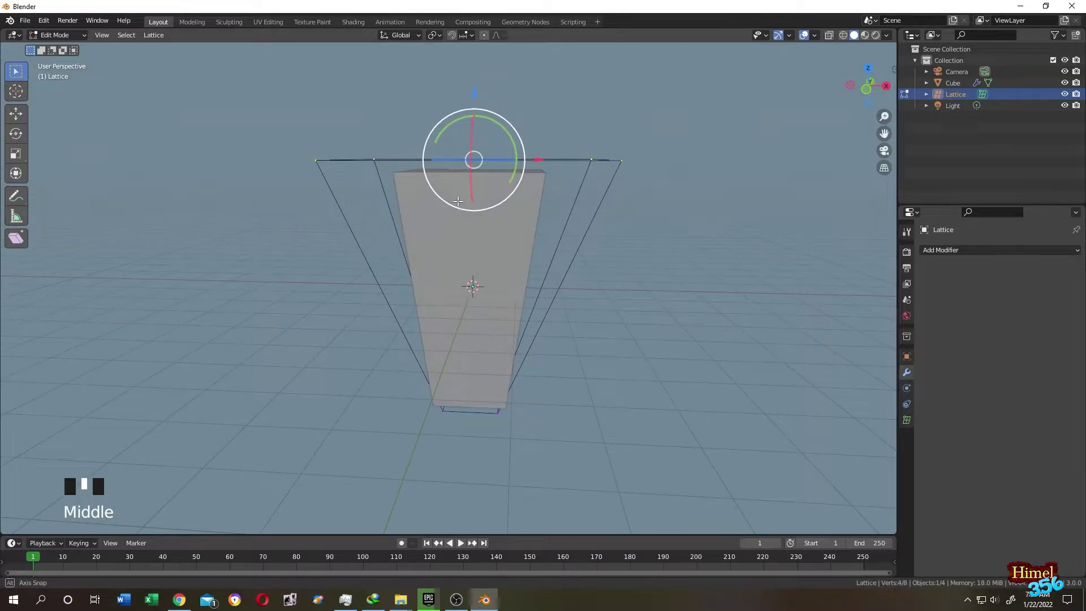
# Set the lattice's resolution to 3 in U, 3 in V and 4 in W
pyautogui.click(906, 422)
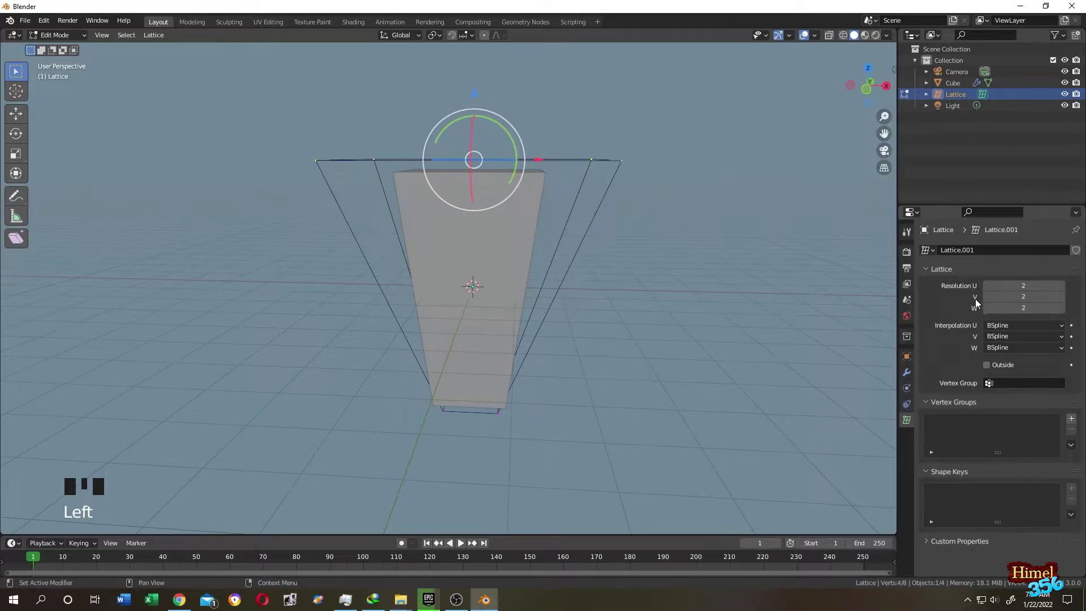
pyautogui.click(1061, 286)
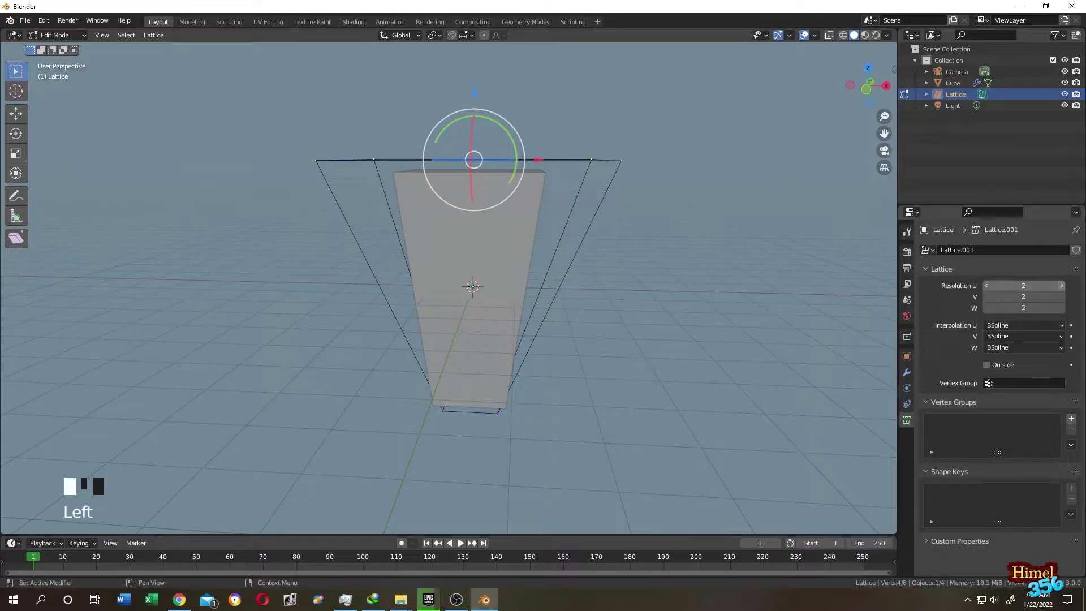
pyautogui.click(1061, 297)
pyautogui.click(1061, 297)
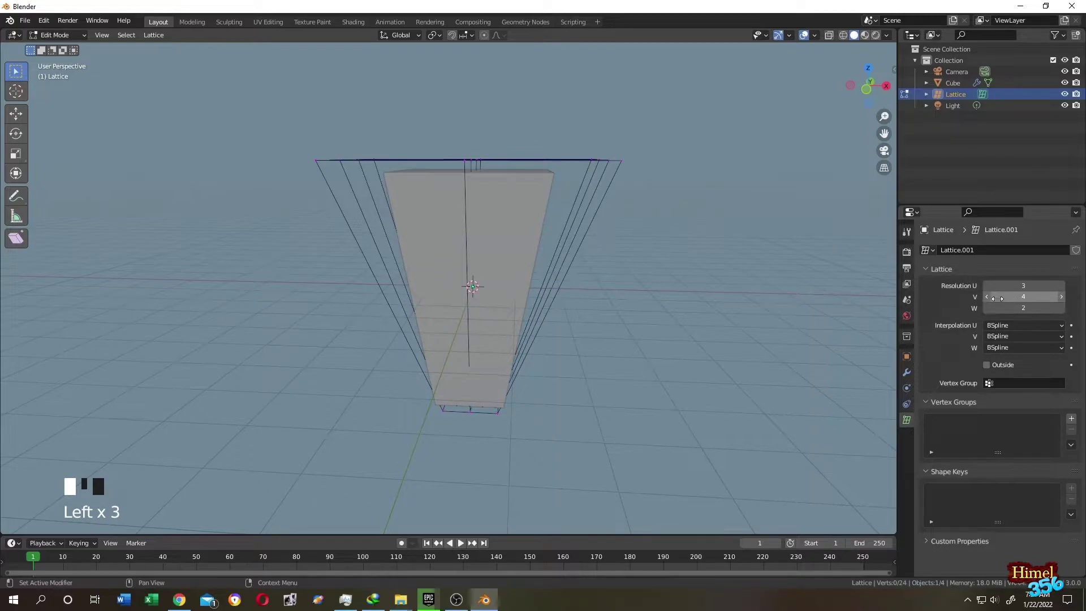
pyautogui.click(988, 297)
pyautogui.click(1061, 308)
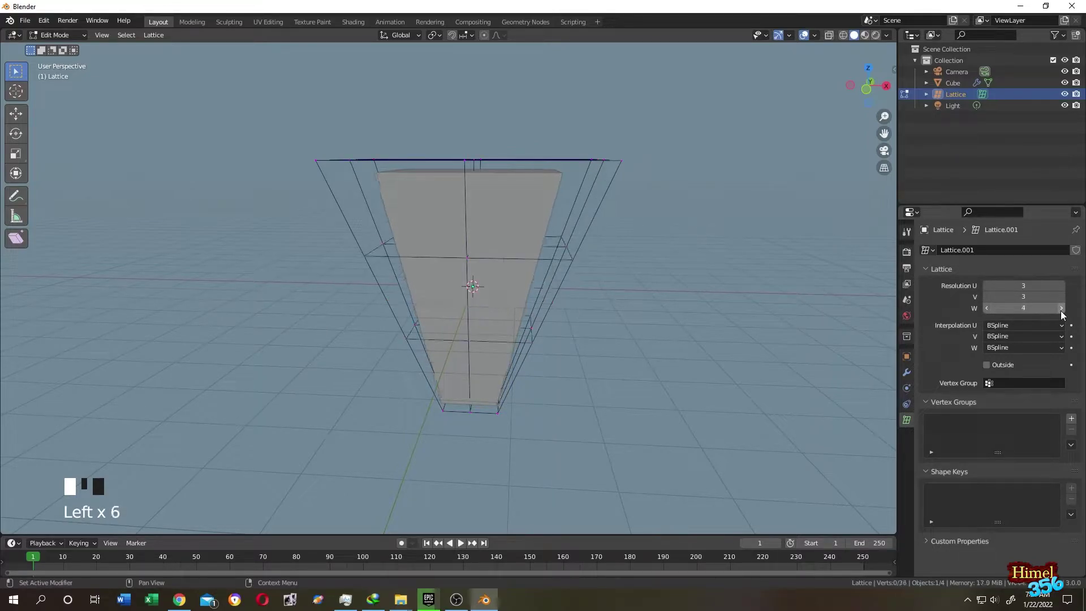
# Select the lattice's second row of control points from the top and scale it inward to about 0.28
pyautogui.click(844, 35)
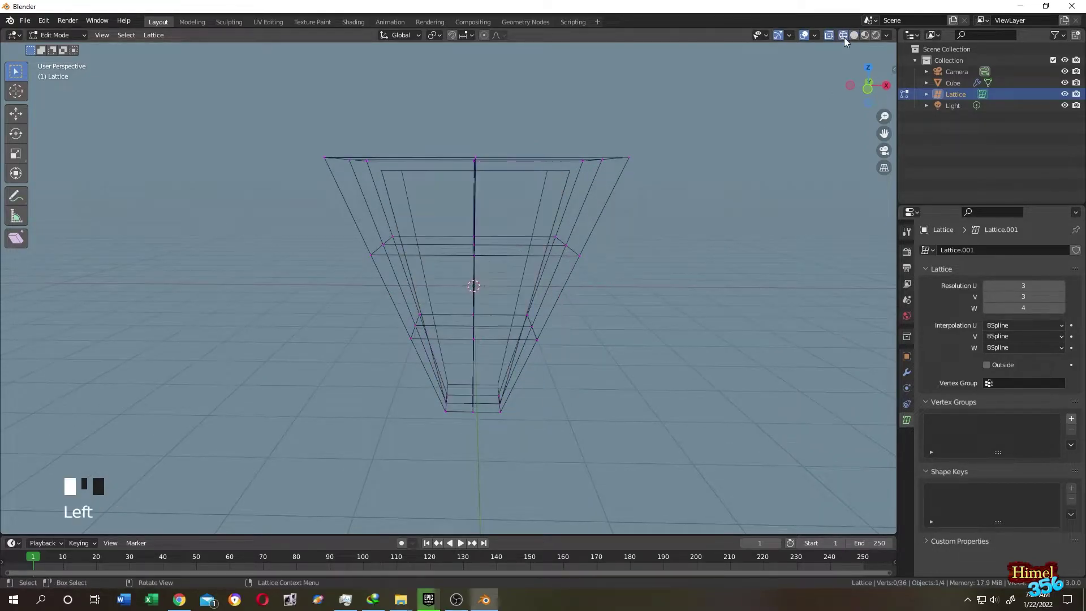
pyautogui.moveTo(707, 238); pyautogui.dragTo(687, 264, button='middle')
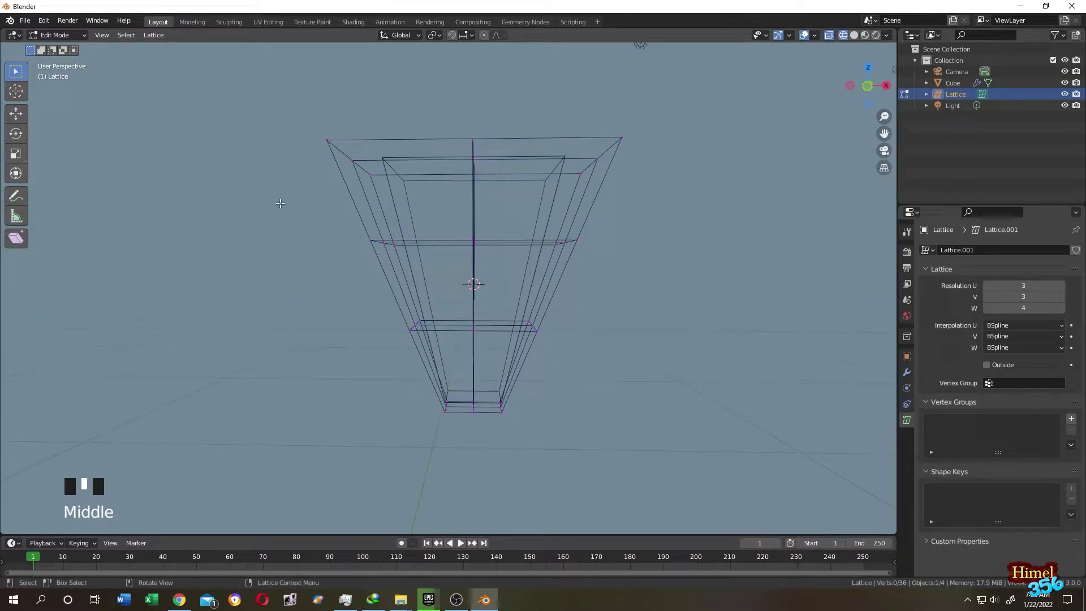
pyautogui.moveTo(254, 202); pyautogui.dragTo(646, 265)
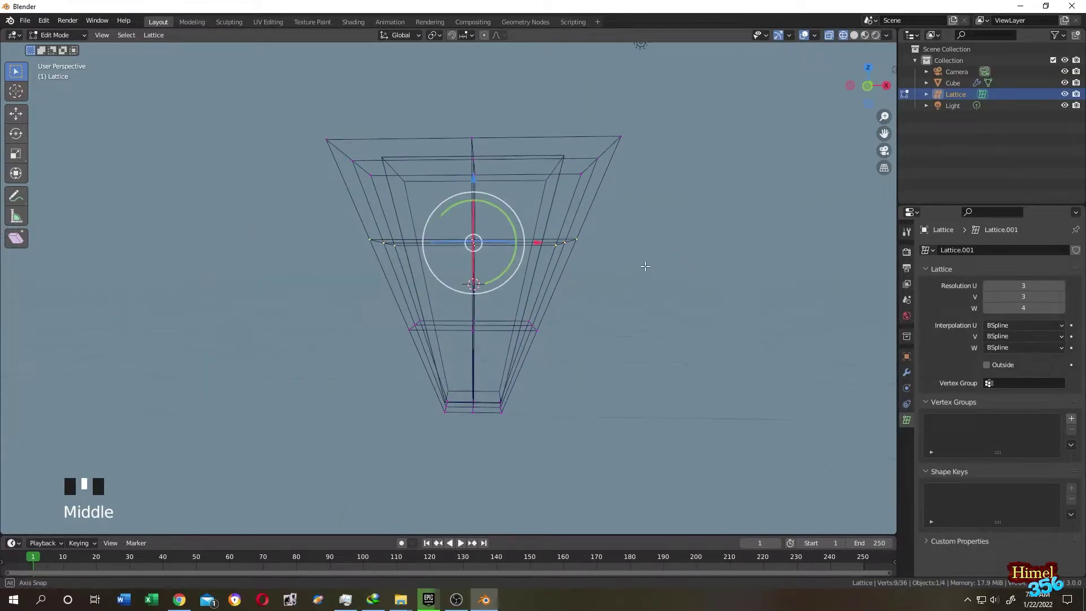
pyautogui.moveTo(645, 266); pyautogui.dragTo(690, 238, button='middle')
pyautogui.click(854, 35)
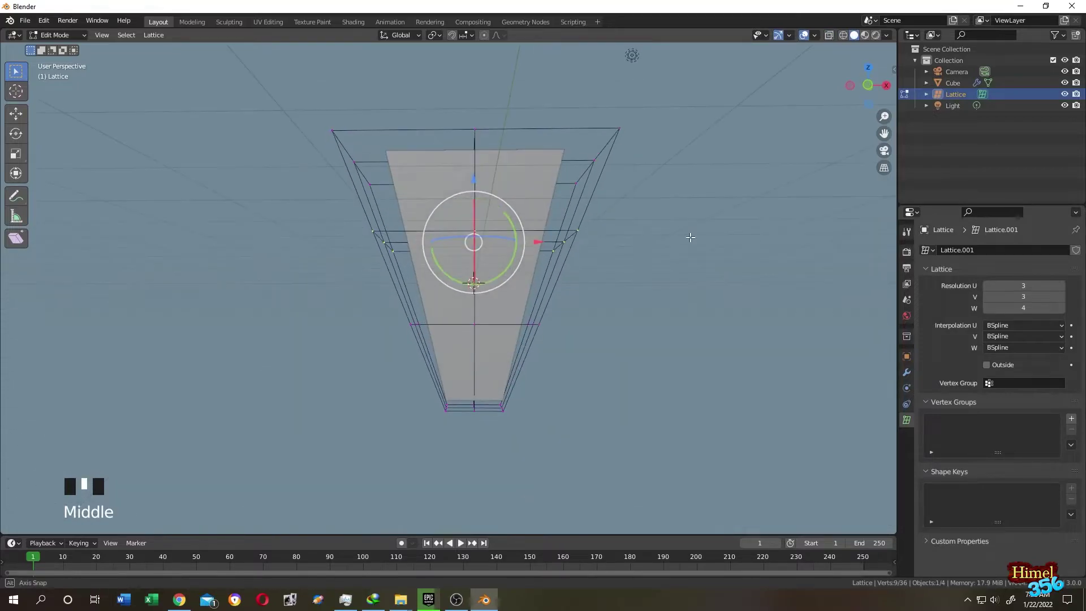
pyautogui.press('s')
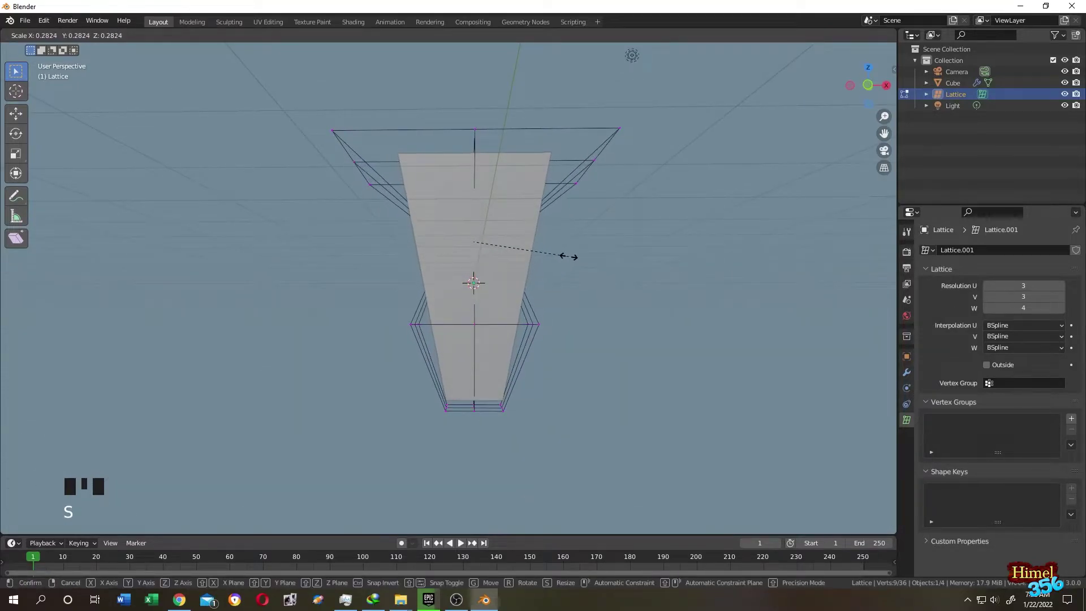
pyautogui.click(568, 256)
# Switch from editing the lattice to the cube in Edit Mode and subdivide its whole mesh
pyautogui.moveTo(568, 256); pyautogui.dragTo(645, 227, button='middle')
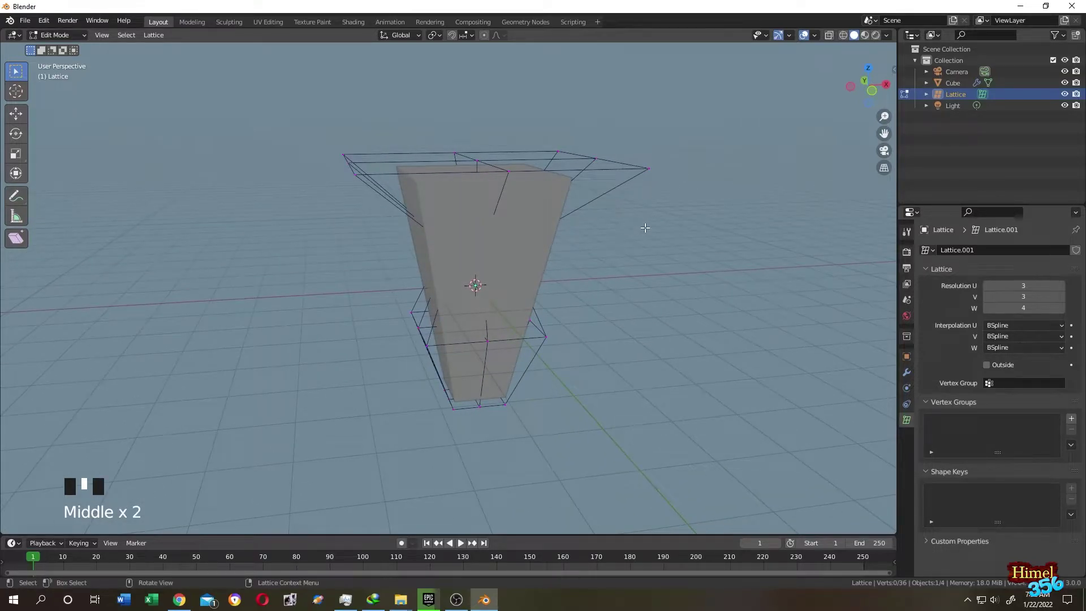
pyautogui.press('Tab')
pyautogui.click(548, 194)
pyautogui.moveTo(678, 232); pyautogui.dragTo(625, 234, button='middle')
pyautogui.press('Tab')
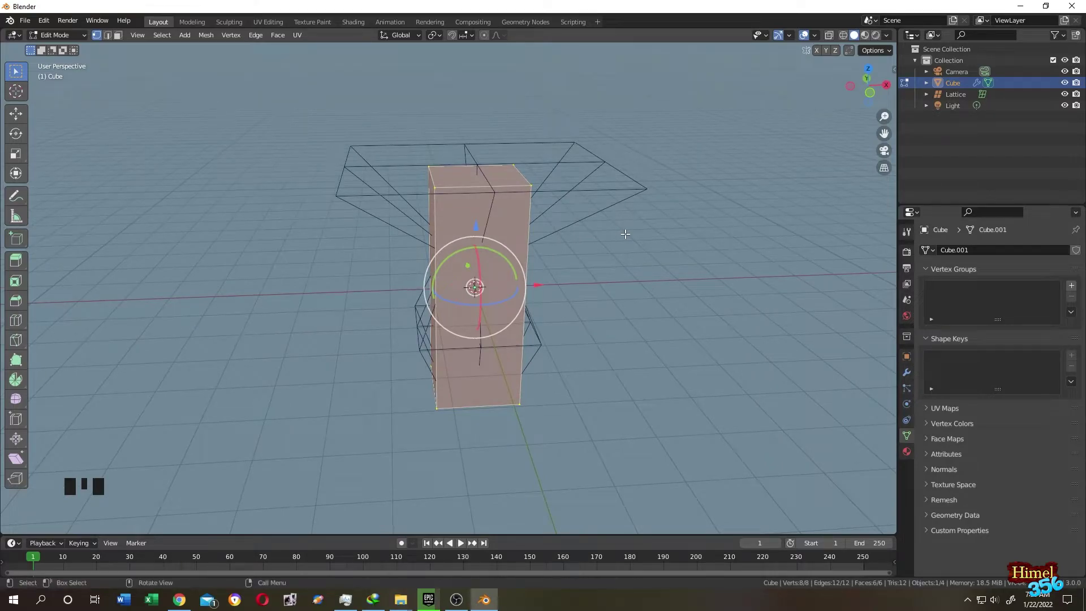
pyautogui.rightClick(495, 228)
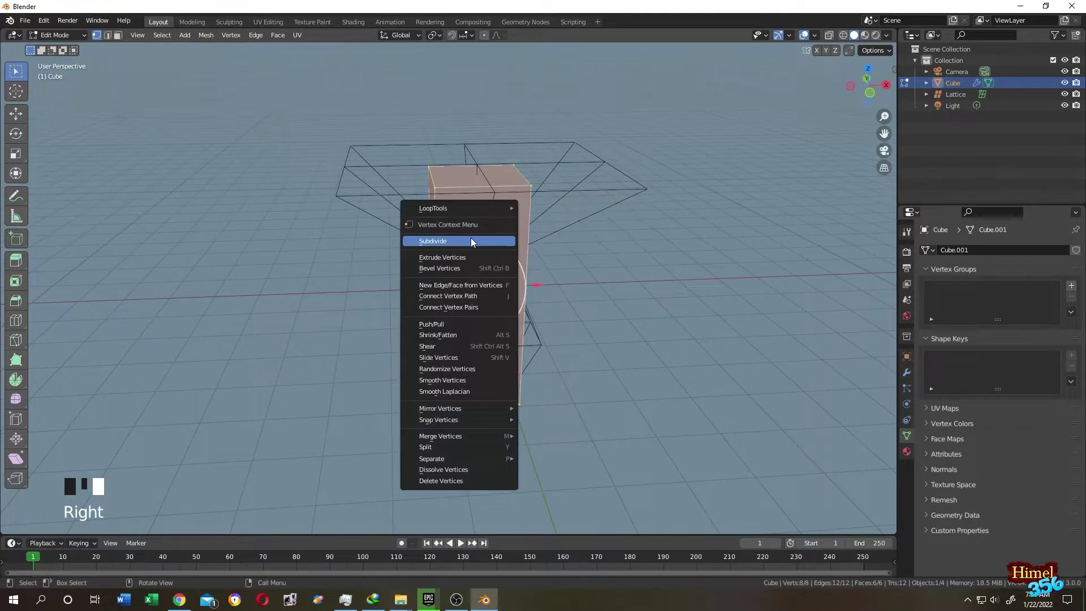
pyautogui.click(487, 235)
# Set the subdivision's number of cuts to 5 and return the cube to Object Mode
pyautogui.click(104, 525)
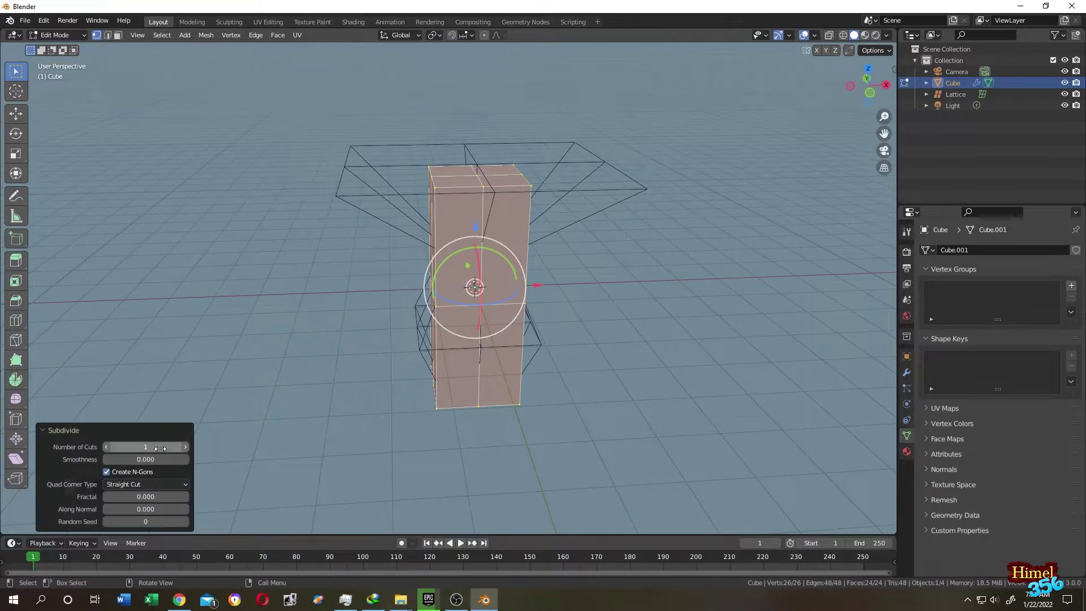
pyautogui.click(185, 446)
pyautogui.click(185, 447)
pyautogui.click(146, 446)
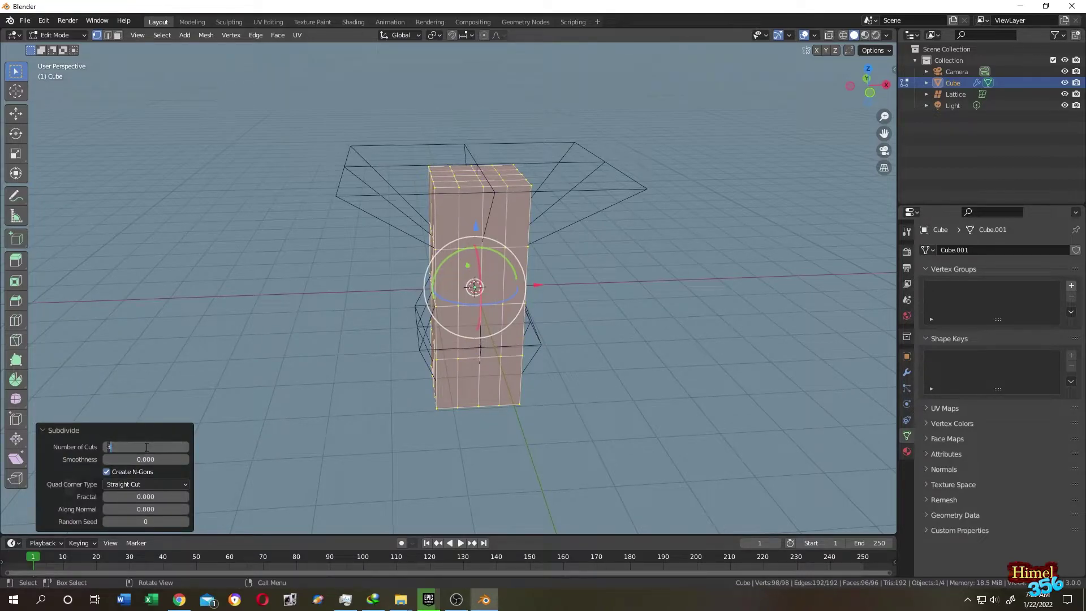
pyautogui.press('Return')
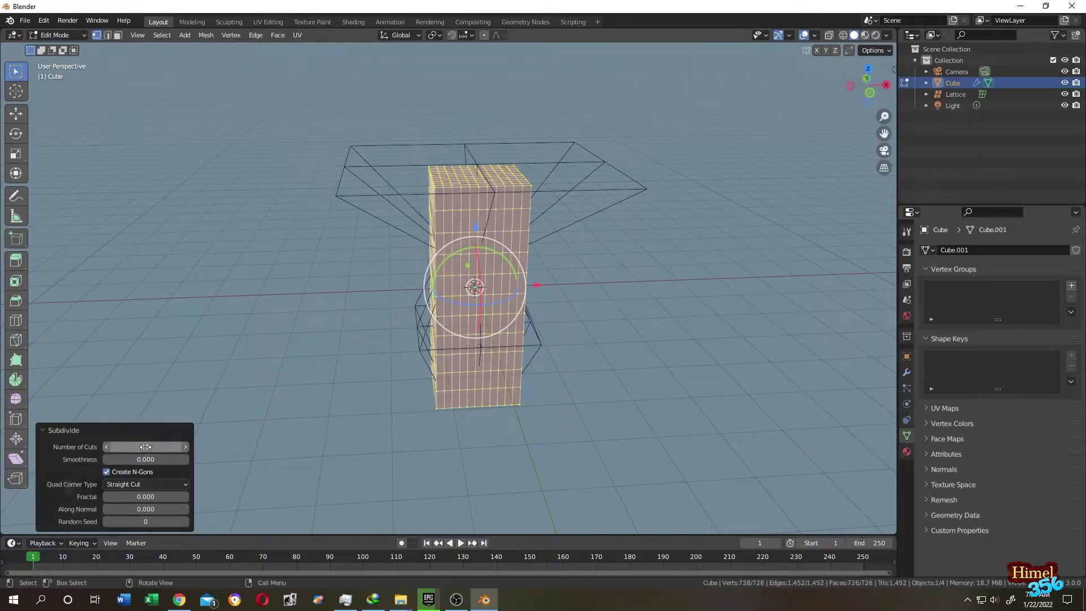
pyautogui.click(146, 447)
pyautogui.write('5')
pyautogui.press('Return')
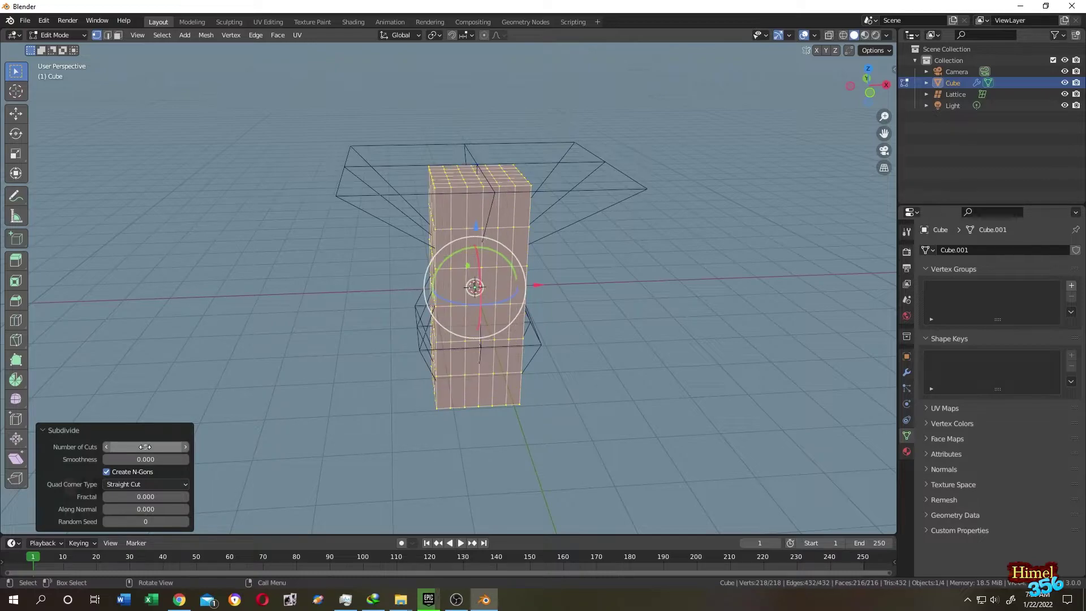
pyautogui.click(759, 286)
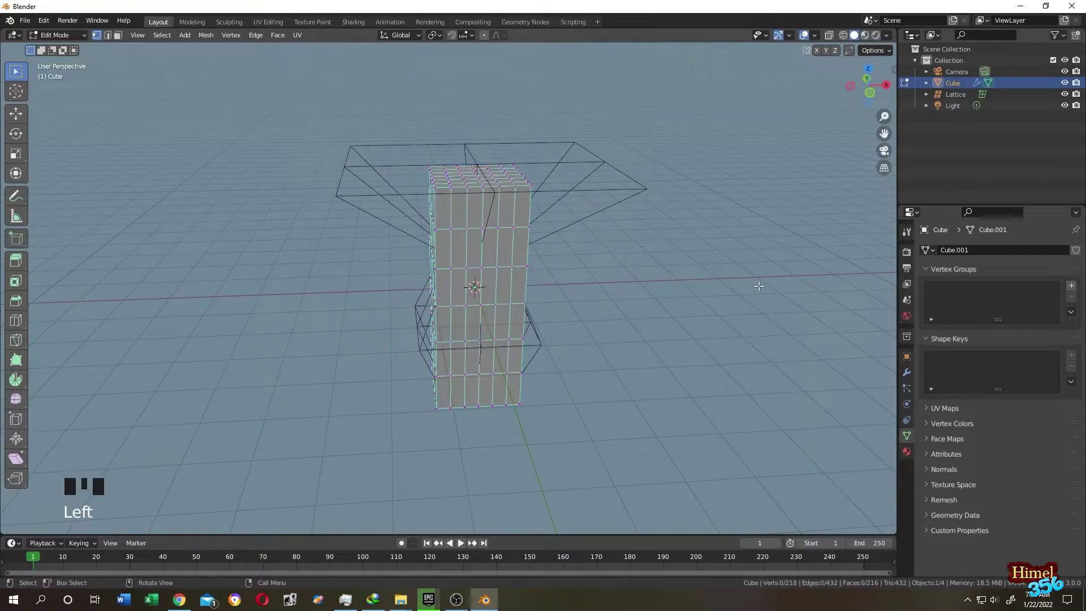
pyautogui.moveTo(252, 92); pyautogui.dragTo(865, 449)
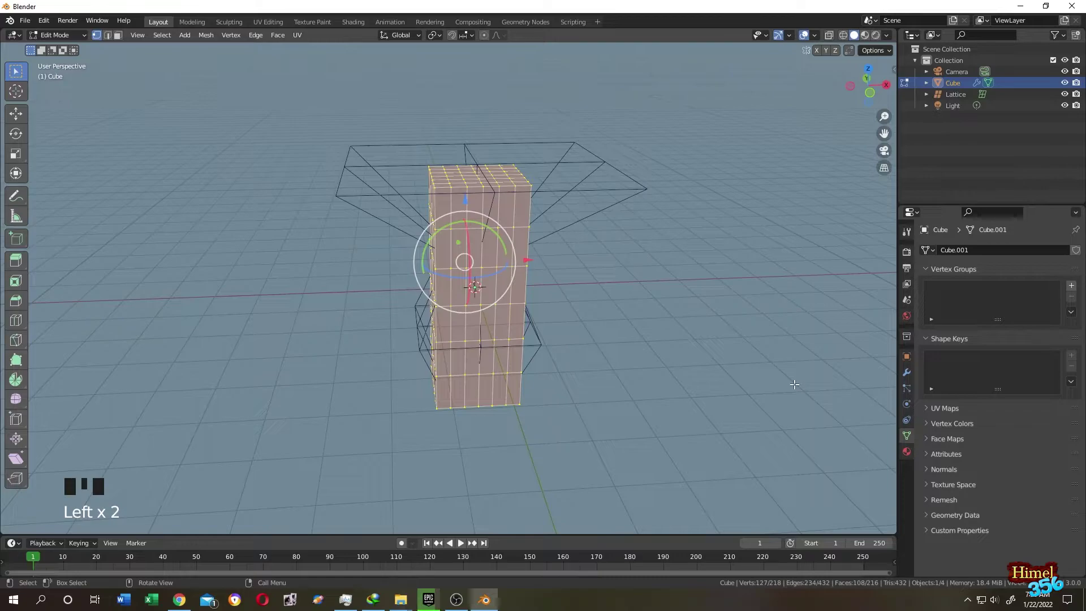
pyautogui.press('Tab')
# Edit the lattice and scale its second row of control points from the bottom outward to about 1.69
pyautogui.click(719, 308)
pyautogui.moveTo(718, 307)
pyautogui.mouseDown(button='middle')
pyautogui.moveTo(689, 280)
pyautogui.moveTo(714, 303)
pyautogui.mouseUp(button='middle')
pyautogui.click(651, 226)
pyautogui.click(634, 209)
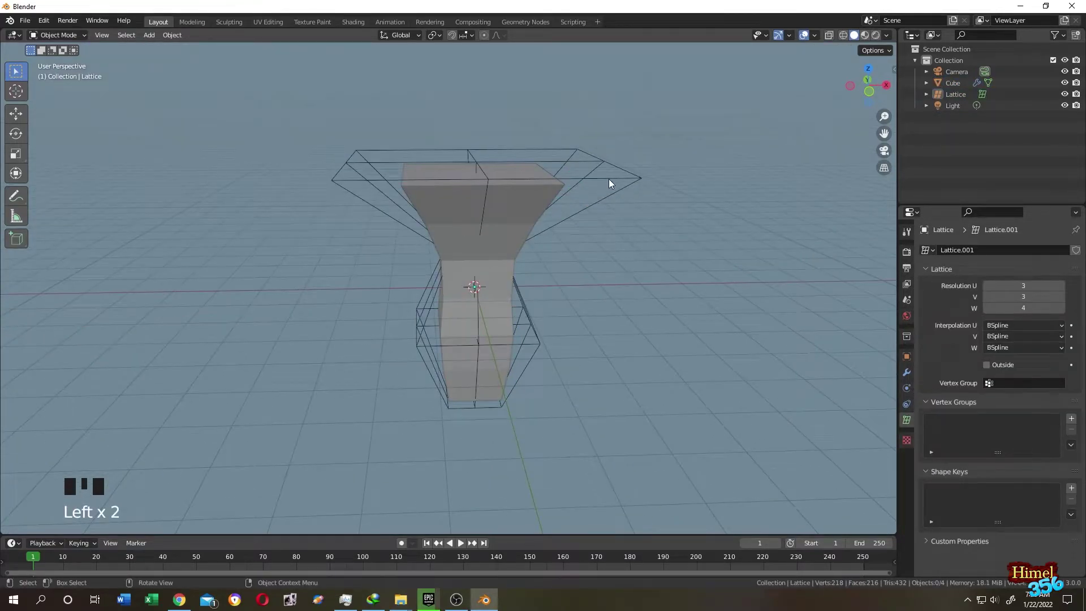
pyautogui.click(608, 179)
pyautogui.press('Tab')
pyautogui.moveTo(667, 195); pyautogui.dragTo(668, 170, button='middle')
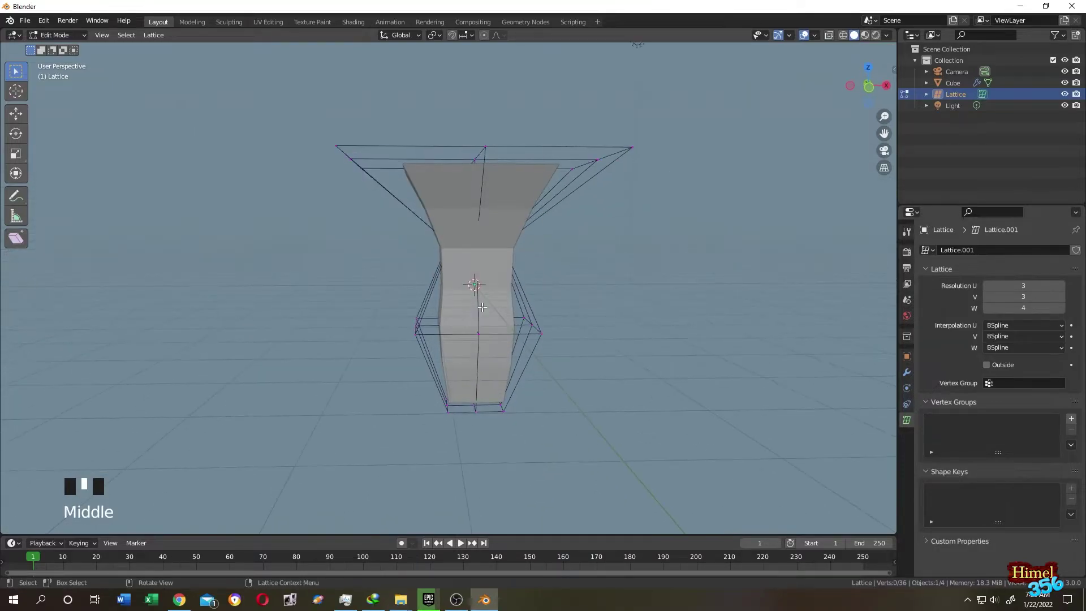
pyautogui.moveTo(297, 304); pyautogui.dragTo(577, 379)
pyautogui.press('s')
pyautogui.click(761, 375)
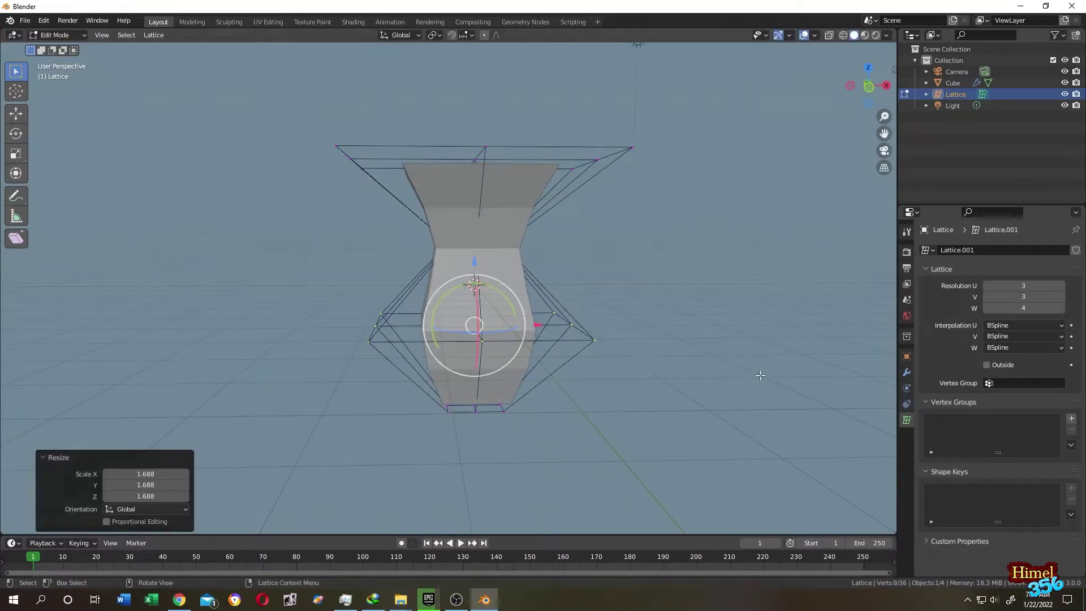
# Select the lattice's top row of control points and scale it up to about 1.35
pyautogui.click(700, 223)
pyautogui.moveTo(700, 224); pyautogui.dragTo(678, 209, button='middle')
pyautogui.moveTo(273, 127); pyautogui.dragTo(752, 210)
pyautogui.press('s')
pyautogui.click(870, 219)
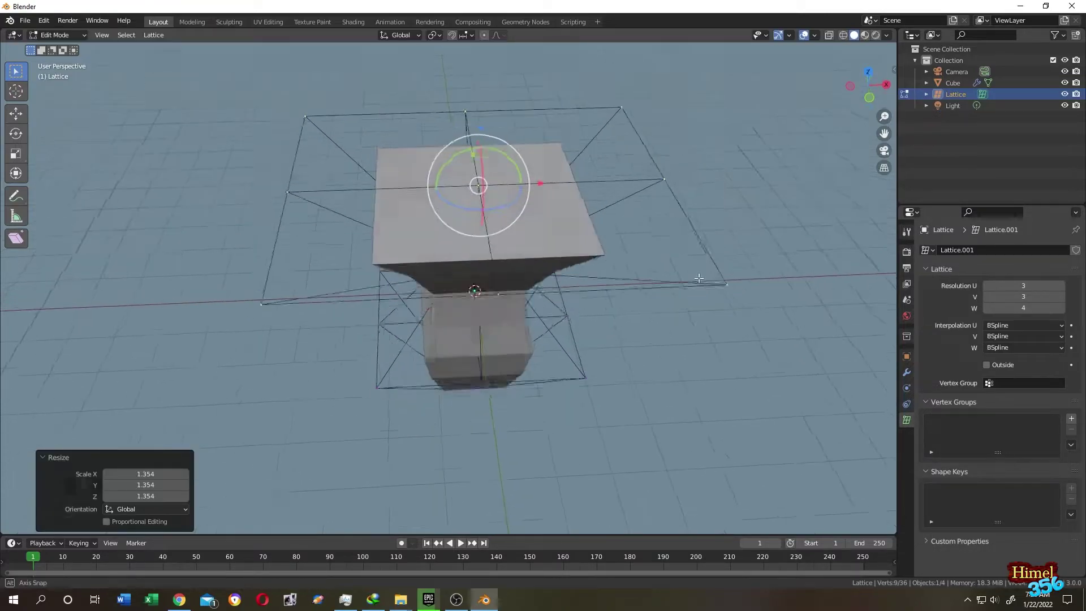
# Twist the lattice's top row of control points about the vertical axis
pyautogui.press('r')
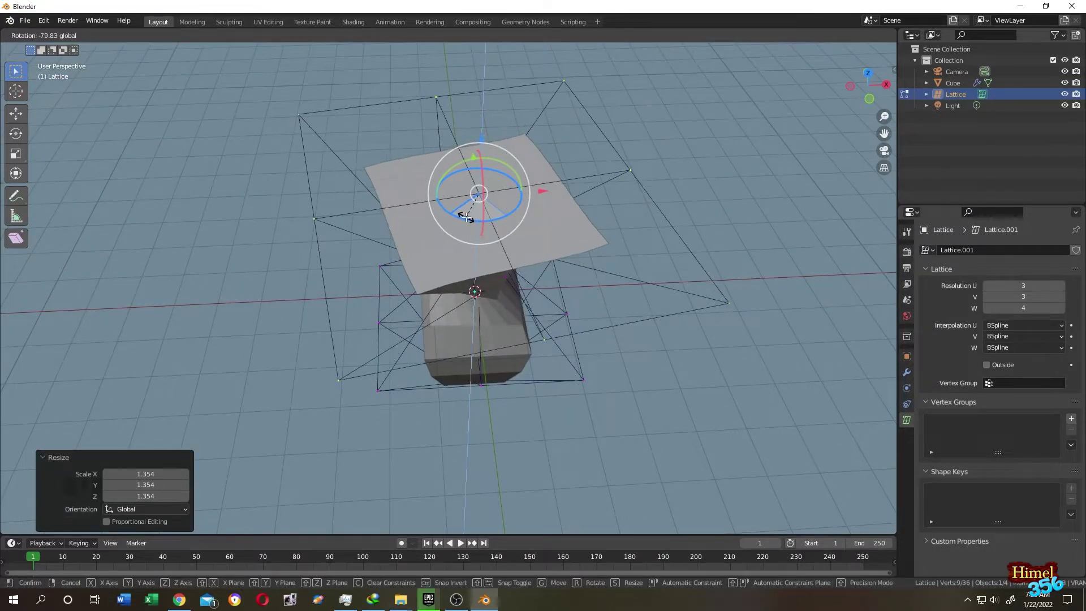
pyautogui.click(702, 371)
pyautogui.click(701, 371)
pyautogui.moveTo(701, 371); pyautogui.dragTo(669, 320, button='middle')
# Select all of the lattice's control points and reset their deformation with Make Regular
pyautogui.press('a')
pyautogui.press('a')
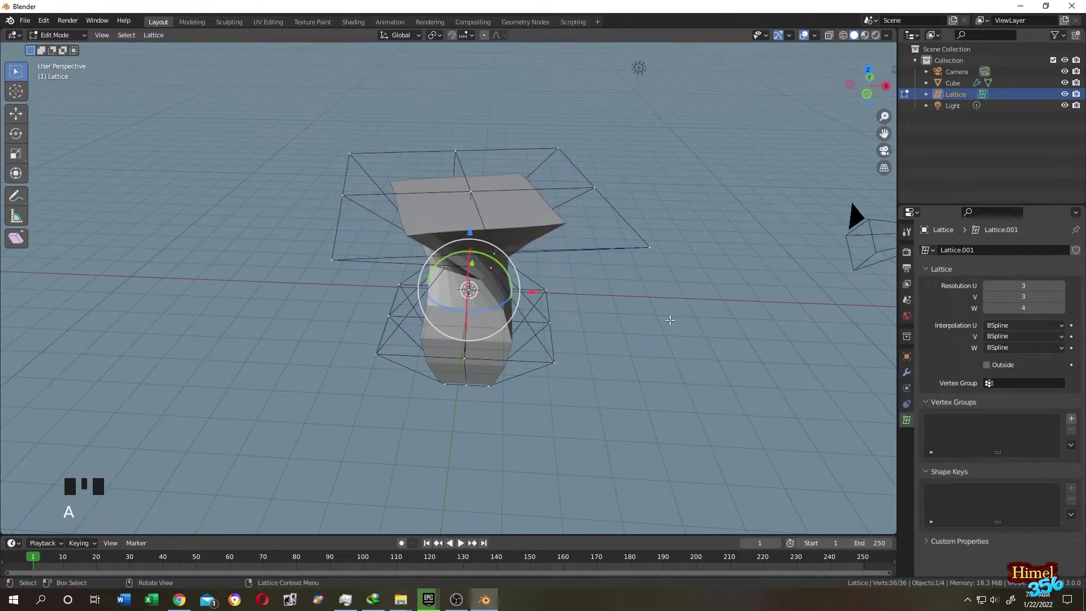
pyautogui.click(151, 38)
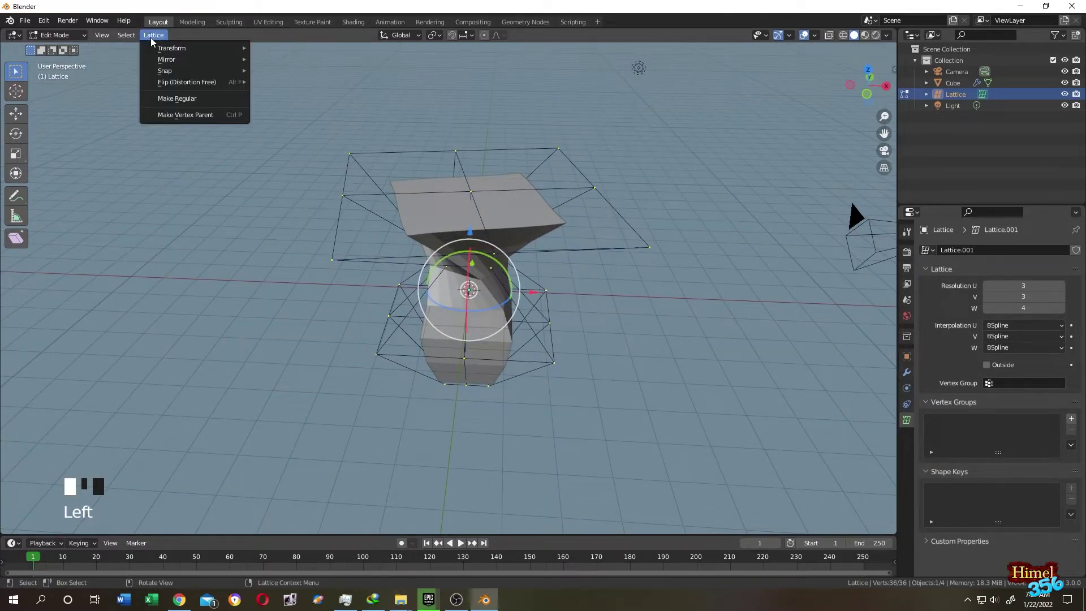
pyautogui.click(198, 100)
pyautogui.scroll(-3, 699, 250)
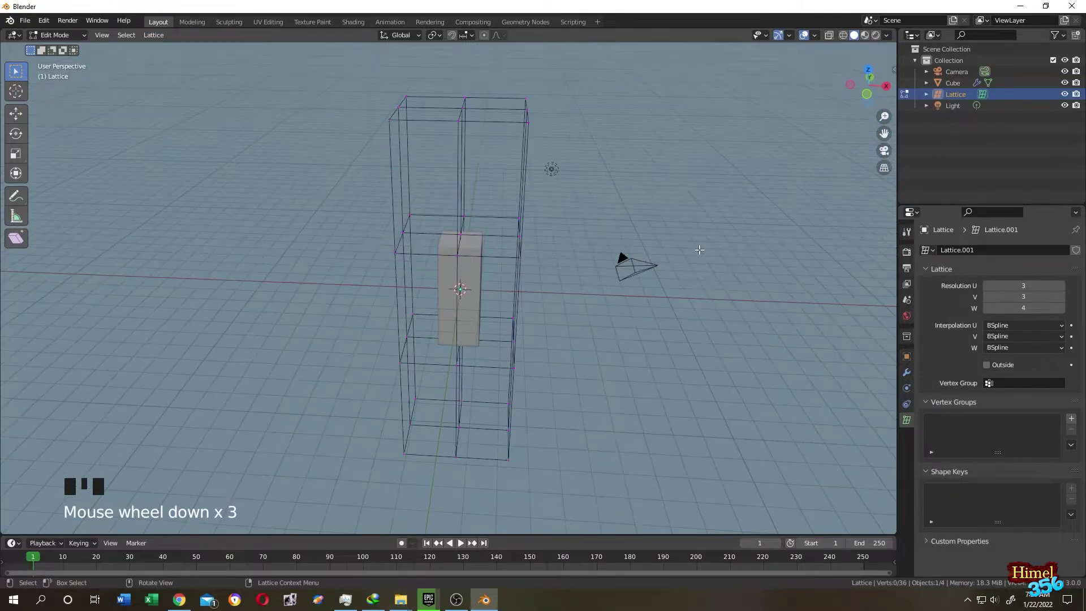
pyautogui.moveTo(665, 253); pyautogui.dragTo(639, 224, button='middle')
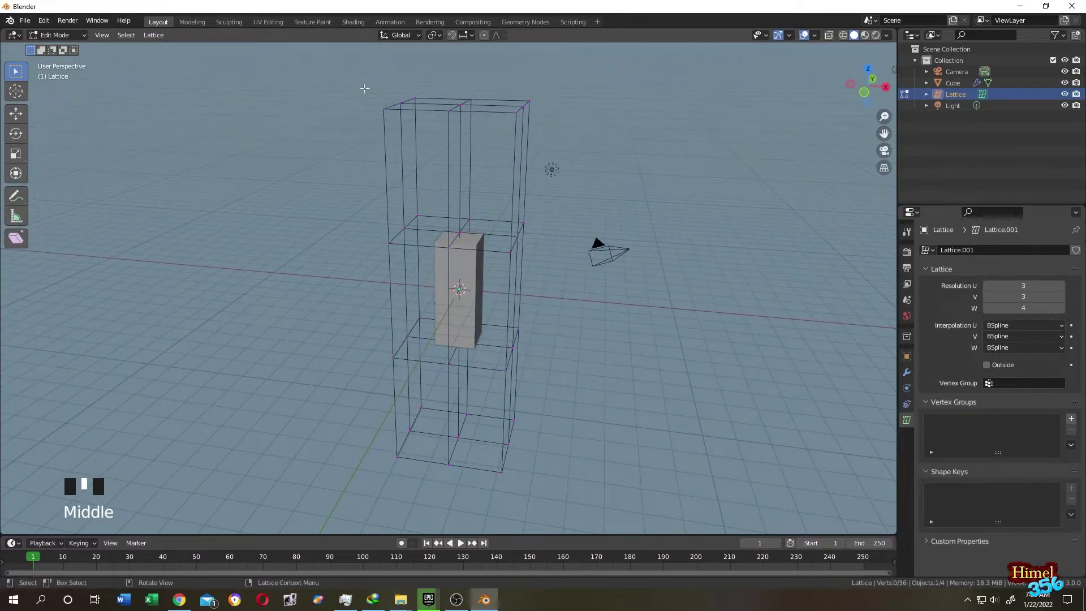
pyautogui.moveTo(600, 193); pyautogui.dragTo(596, 195, button='middle')
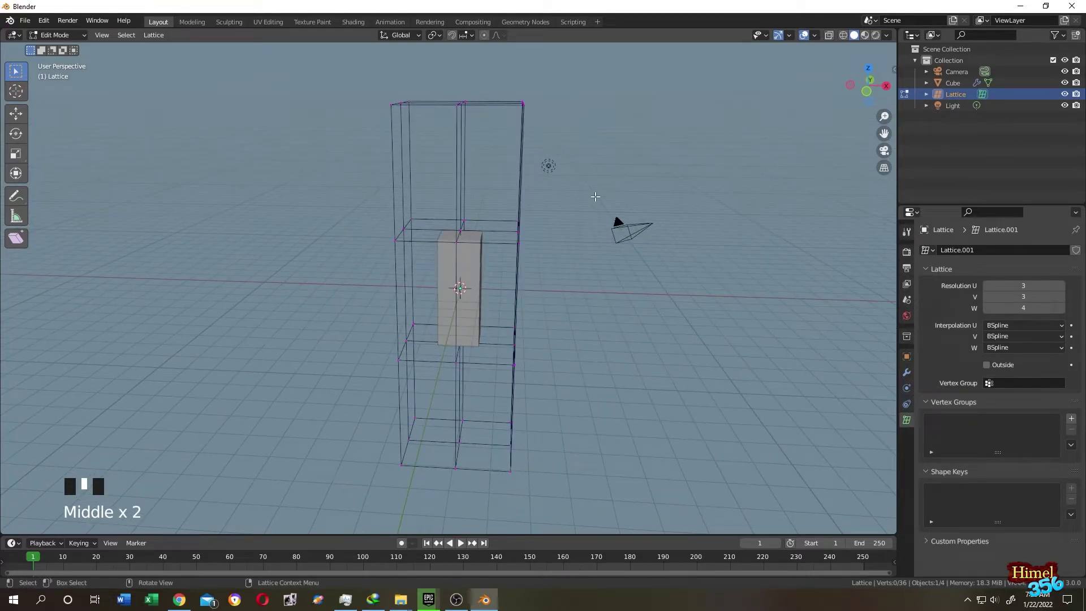
pyautogui.scroll(1, 595, 196)
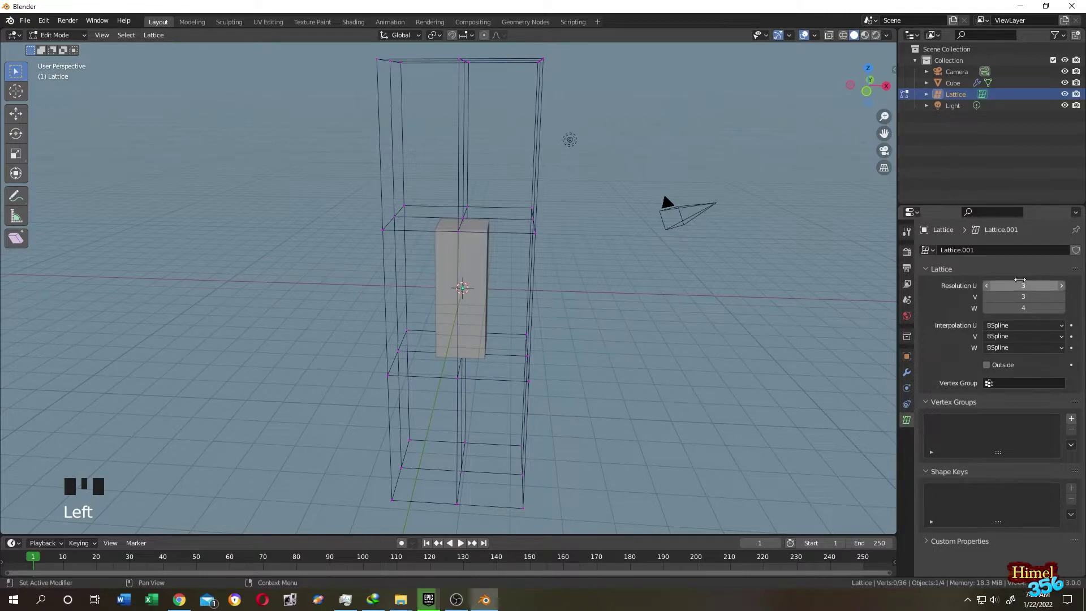
# Set the lattice's resolution to 2 in U, 2 in V and 3 in W
pyautogui.click(986, 285)
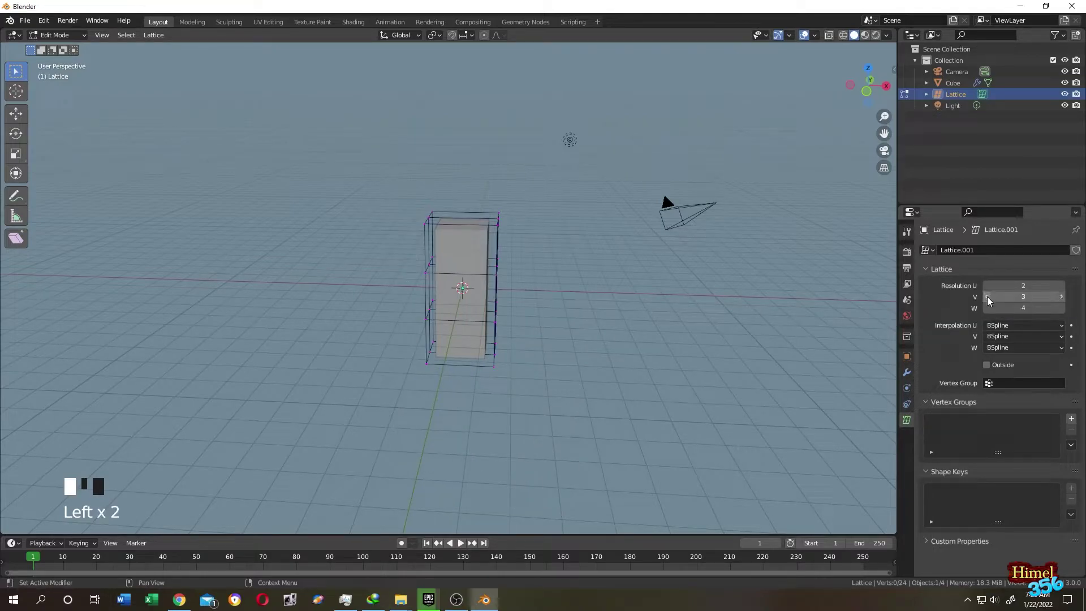
pyautogui.click(986, 296)
pyautogui.click(986, 297)
pyautogui.click(987, 308)
pyautogui.moveTo(565, 266); pyautogui.dragTo(625, 260, button='middle')
pyautogui.scroll(3, 596, 262)
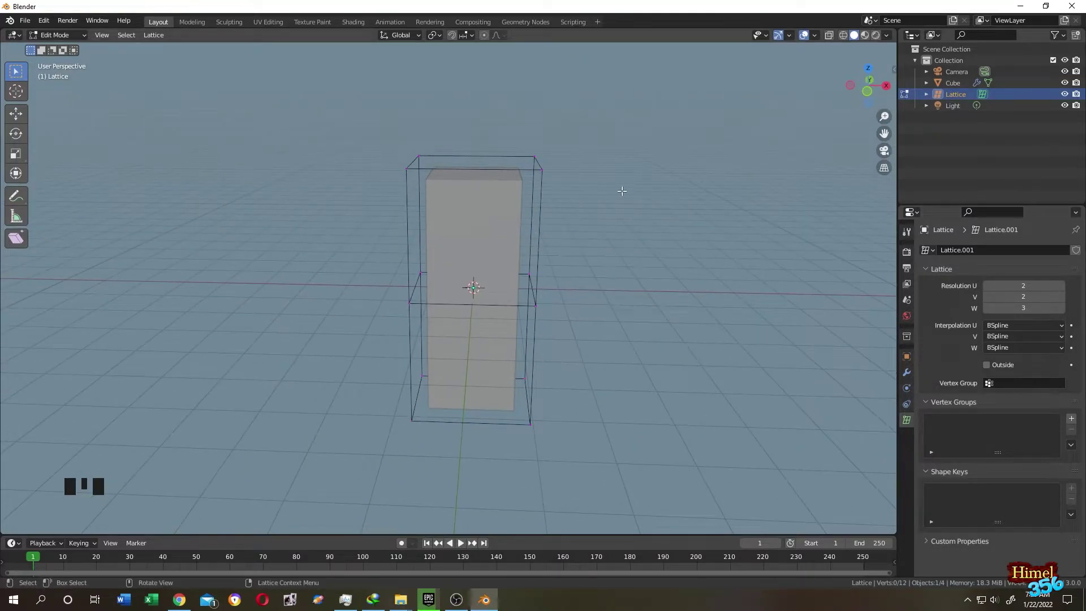
# Return the lattice to Object Mode and add a Basis shape key and a second shape key
pyautogui.press('Tab')
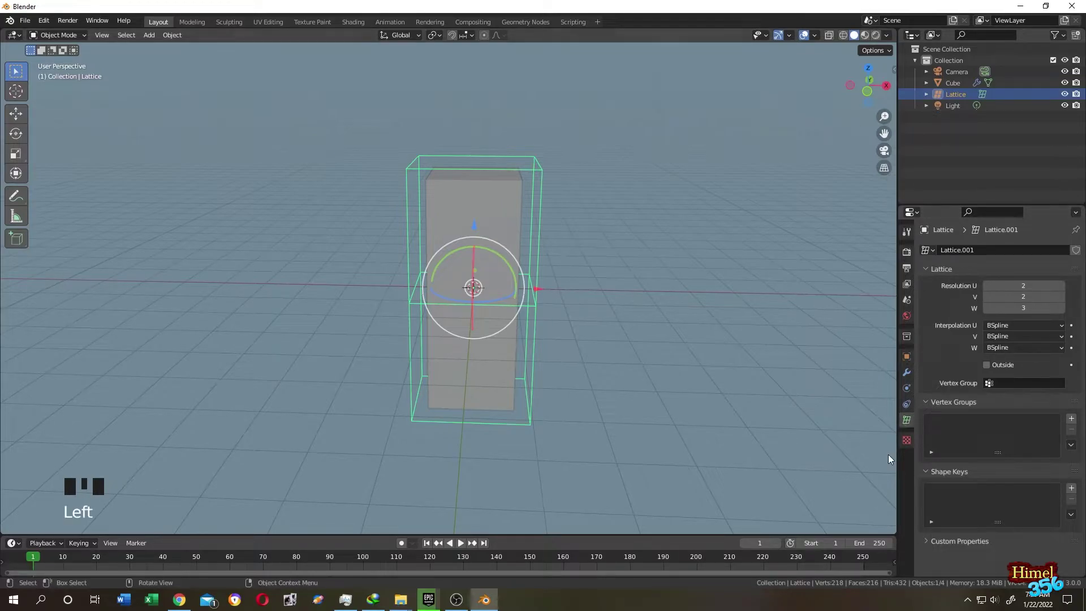
pyautogui.click(1073, 489)
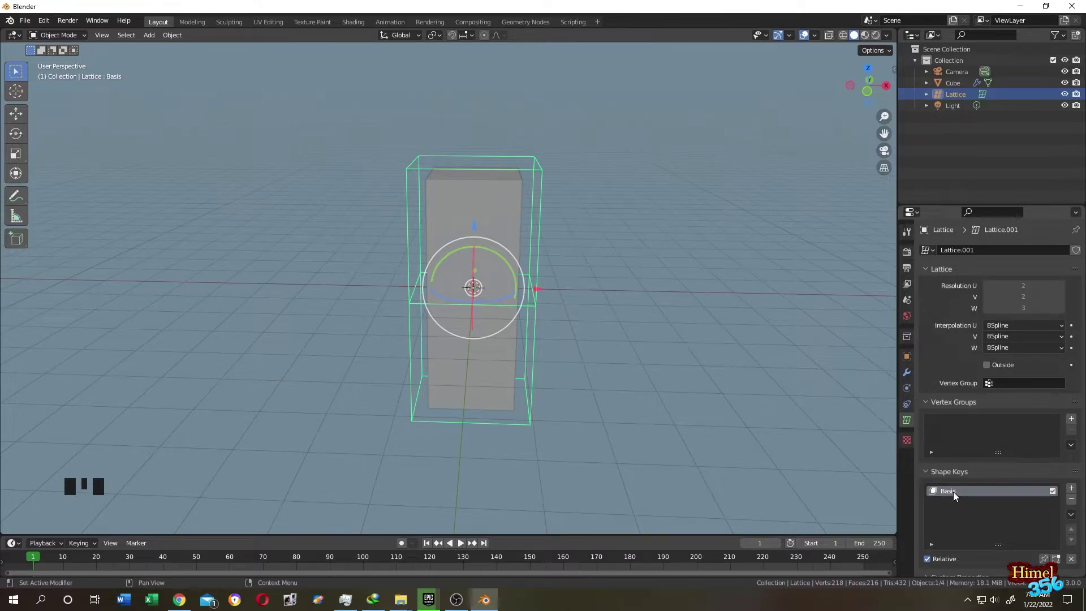
pyautogui.moveTo(629, 245); pyautogui.dragTo(650, 303, button='middle')
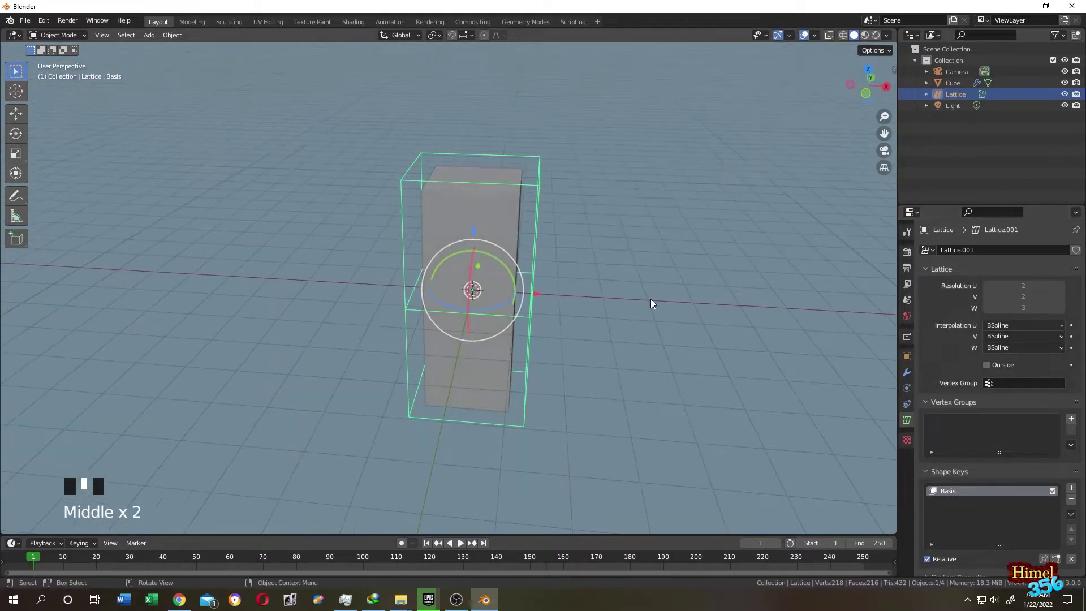
pyautogui.click(1071, 488)
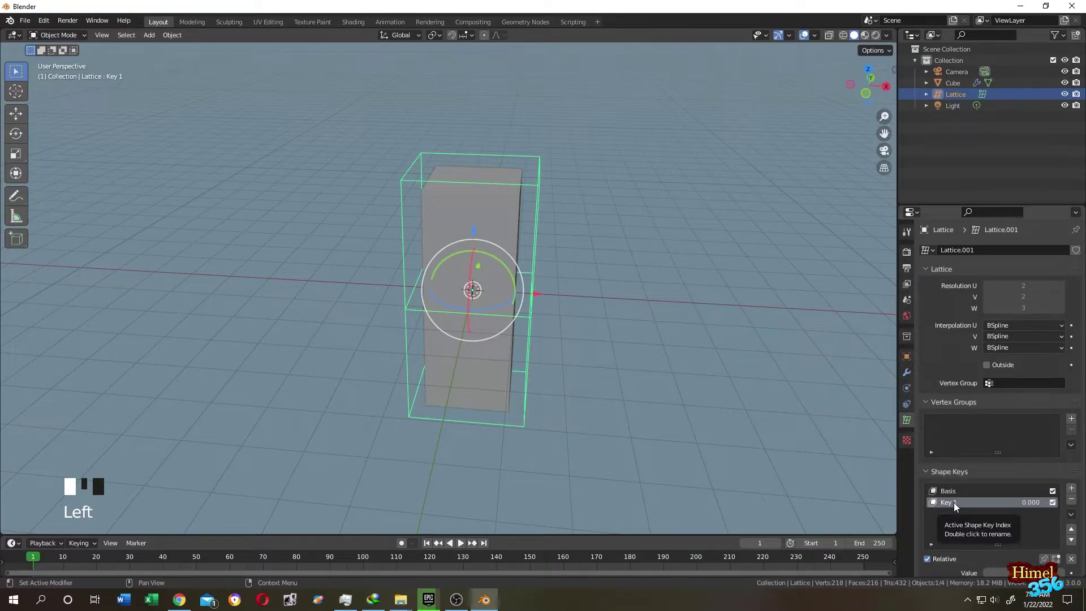
# Switch the lattice's active shape key between Basis and Key 1, ending on Key 1
pyautogui.click(945, 489)
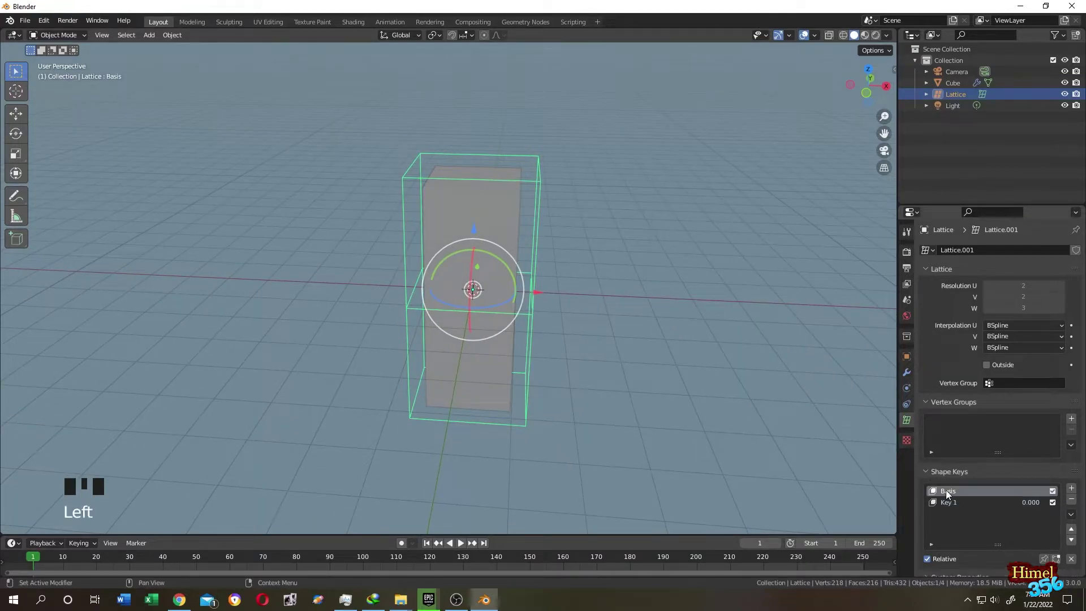
pyautogui.moveTo(667, 260); pyautogui.dragTo(657, 231, button='middle')
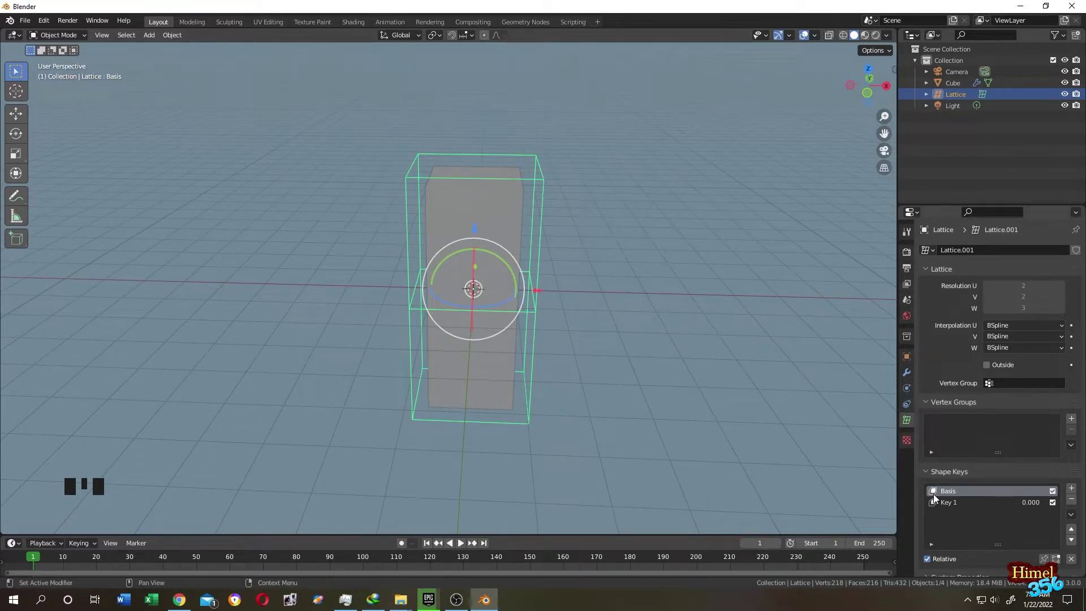
pyautogui.click(945, 504)
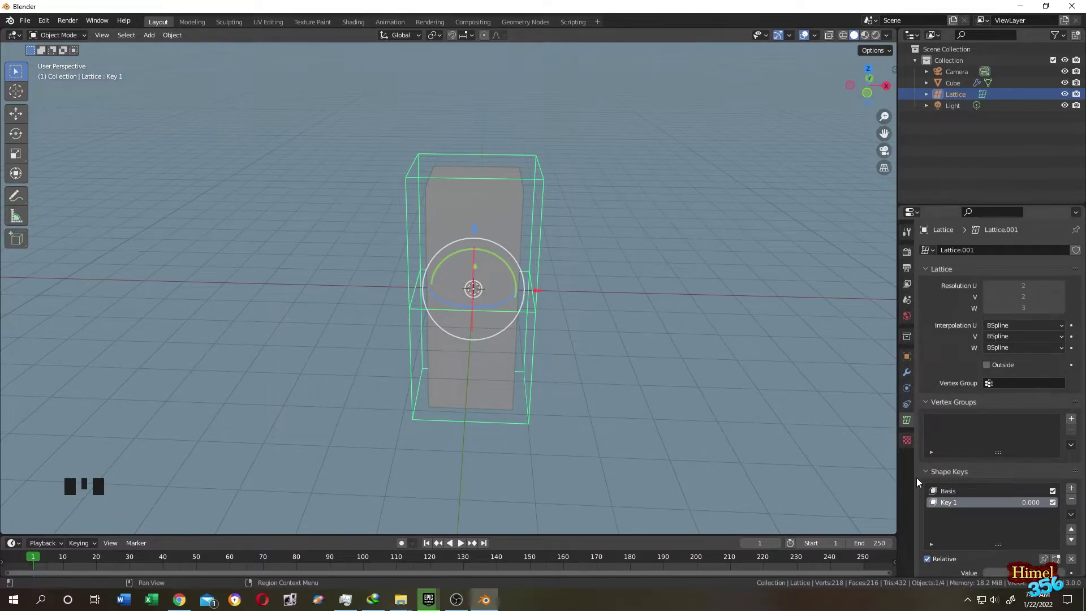
pyautogui.click(943, 492)
pyautogui.click(947, 503)
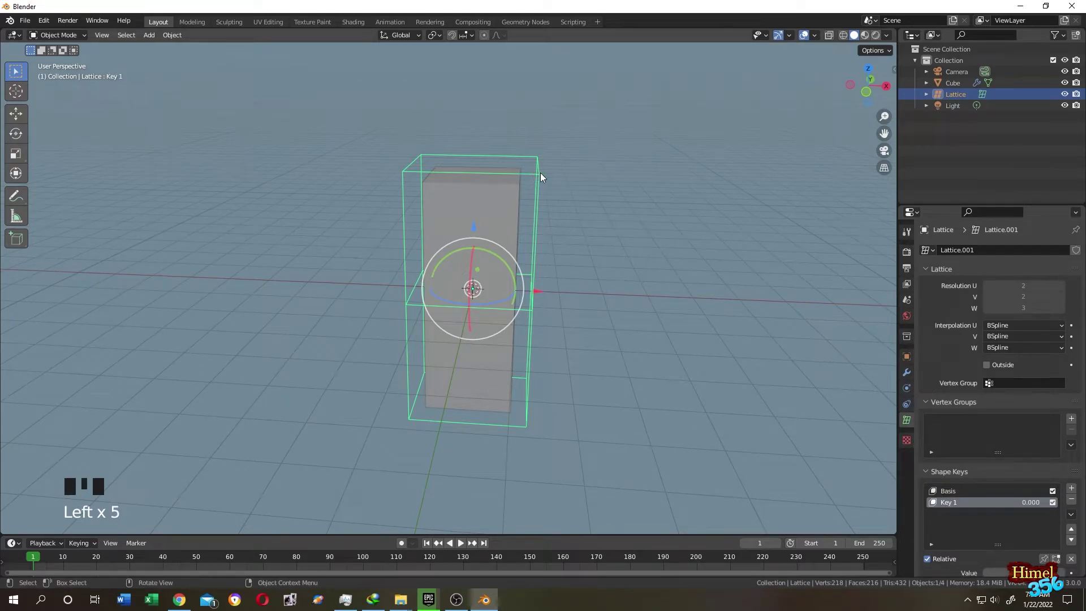
# Enter Edit Mode with Key 1 active and try to change the lattice's V resolution
pyautogui.press('Tab')
pyautogui.moveTo(629, 190); pyautogui.dragTo(583, 205, button='middle')
pyautogui.click(1021, 295)
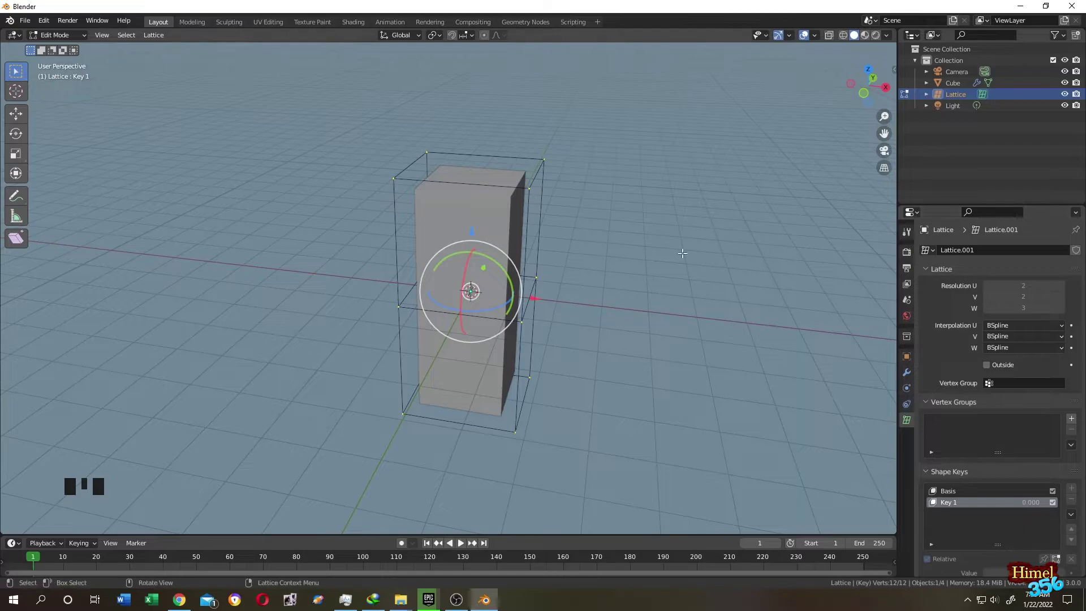
pyautogui.moveTo(682, 253); pyautogui.dragTo(599, 272, button='middle')
pyautogui.moveTo(509, 339); pyautogui.dragTo(506, 177, button='middle')
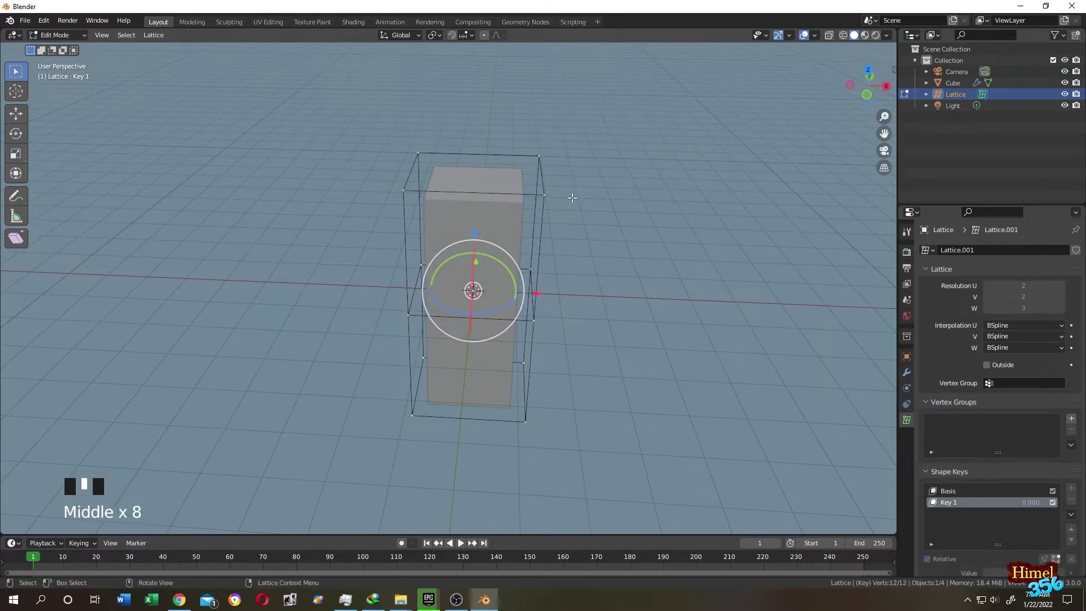
# Leave Edit Mode and delete both of the lattice's shape keys
pyautogui.press('Tab')
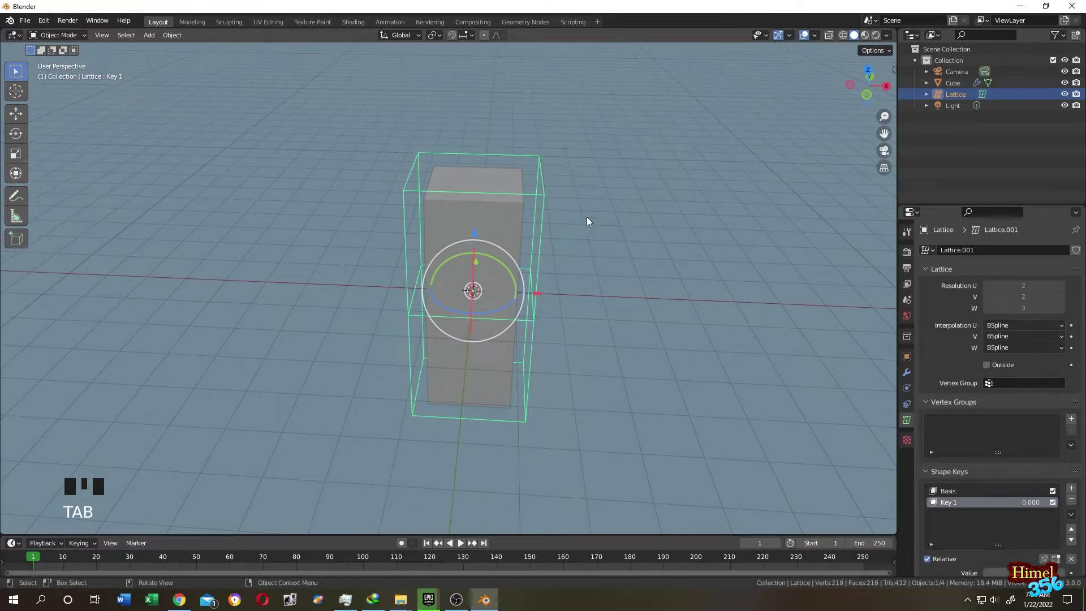
pyautogui.click(1071, 499)
pyautogui.click(1072, 500)
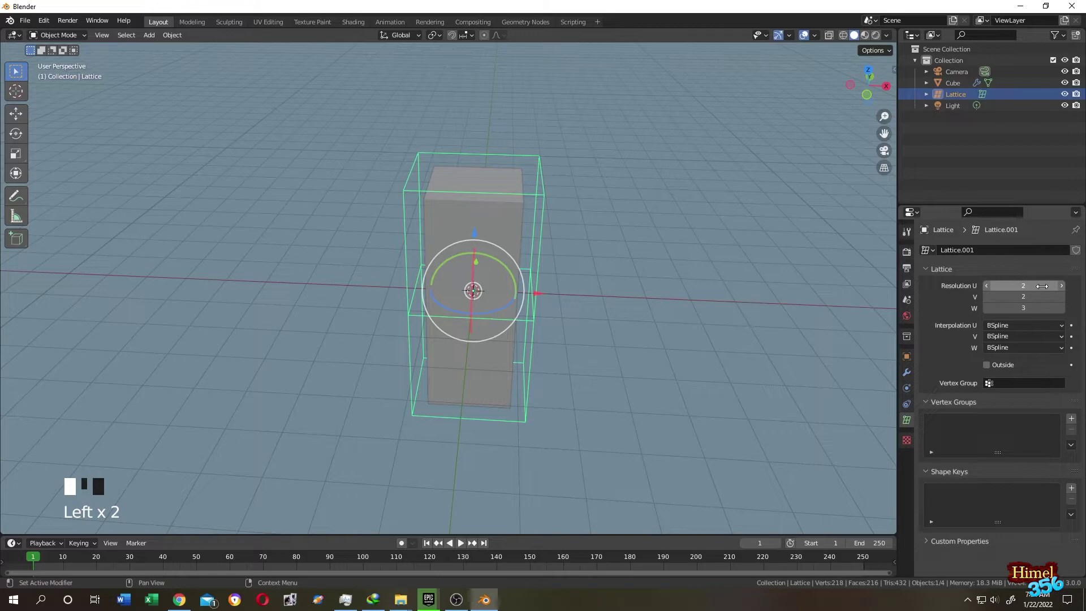
# Set the lattice's U, V and W resolution to 4 each
pyautogui.click(1062, 286)
pyautogui.click(1061, 297)
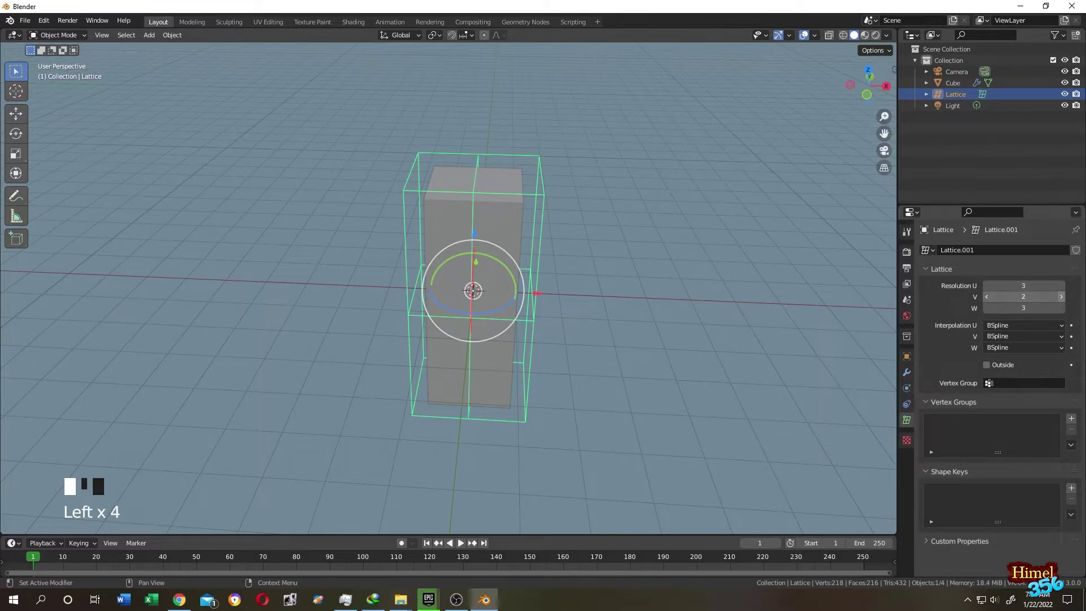
pyautogui.click(1061, 308)
pyautogui.click(1061, 297)
pyautogui.click(1061, 286)
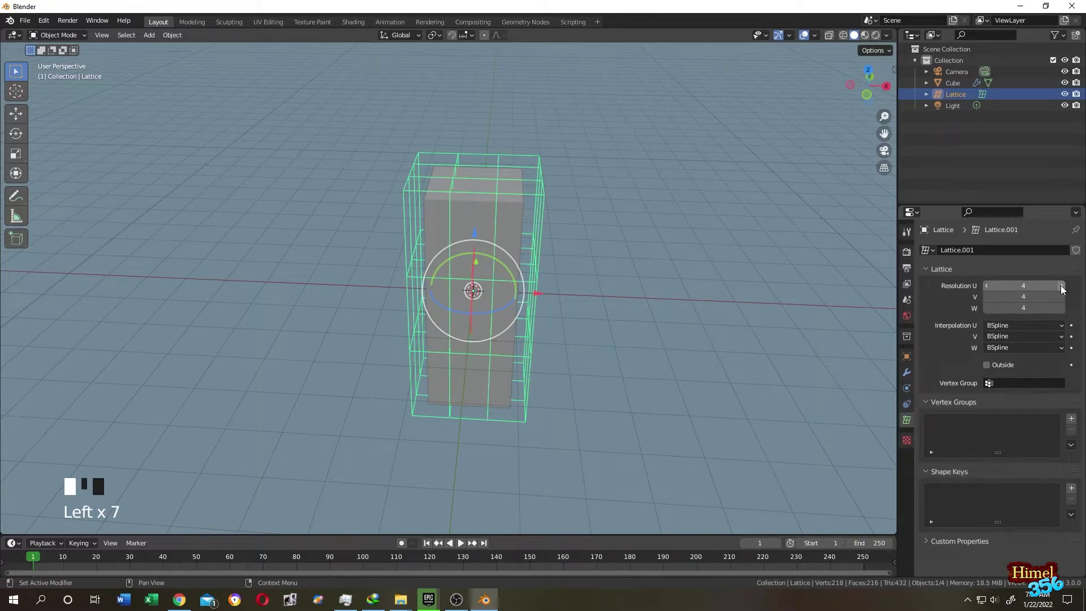
pyautogui.moveTo(588, 214); pyautogui.dragTo(618, 230, button='middle')
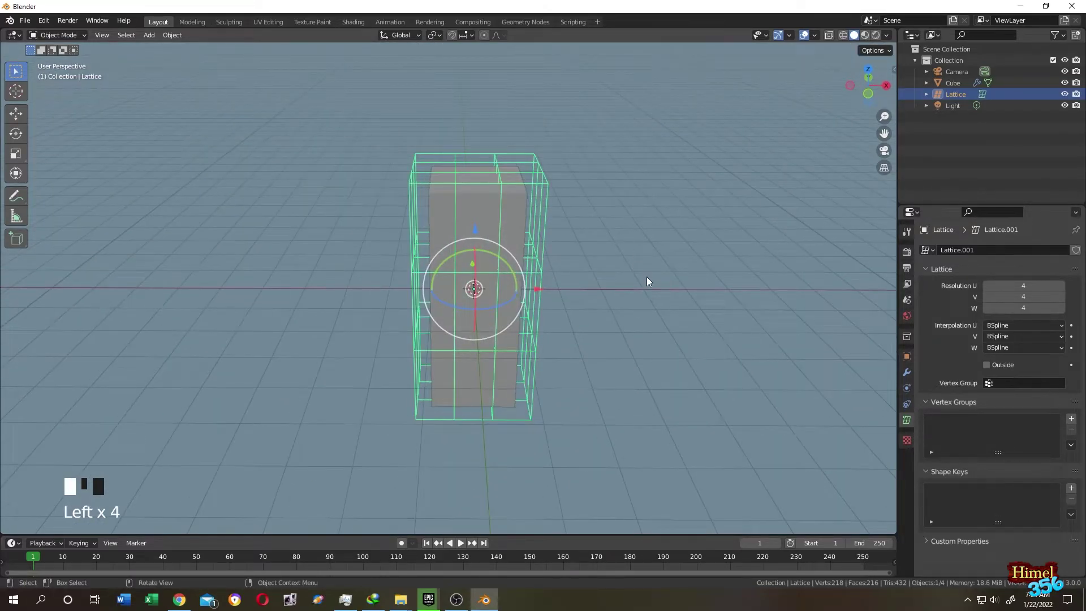
pyautogui.moveTo(647, 277); pyautogui.dragTo(636, 276, button='middle')
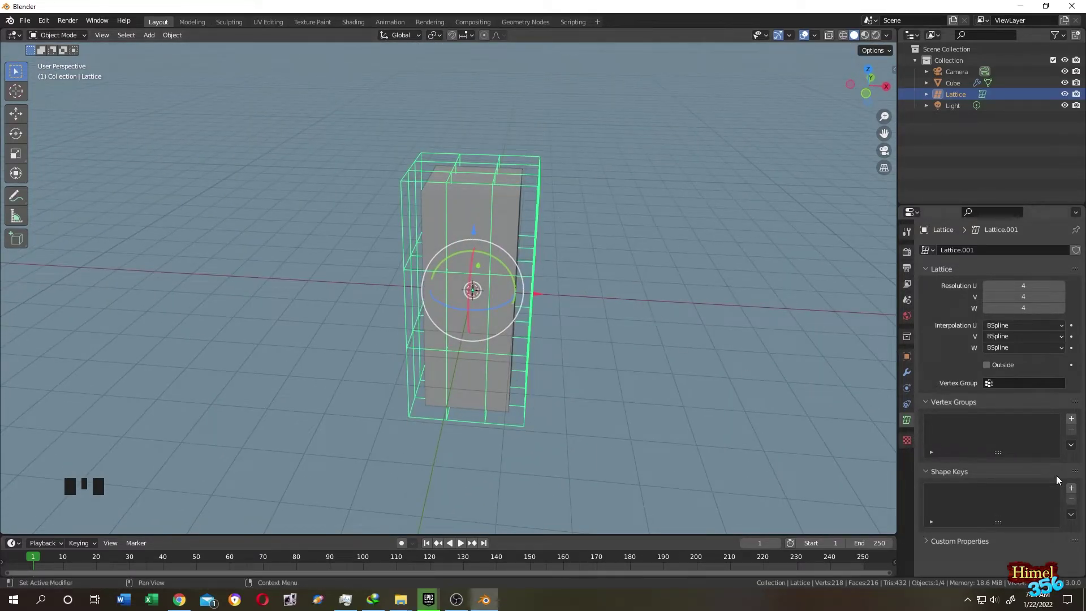
# Add a Basis shape key and a second shape key, Key 1, to the lattice
pyautogui.click(1070, 488)
pyautogui.moveTo(694, 318); pyautogui.dragTo(696, 306, button='middle')
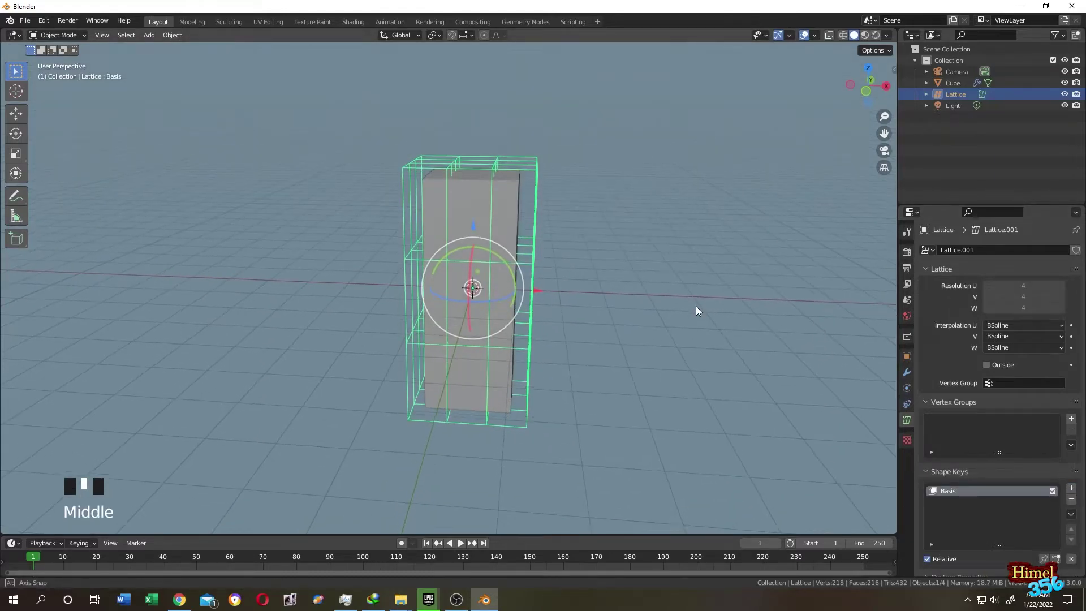
pyautogui.click(1071, 489)
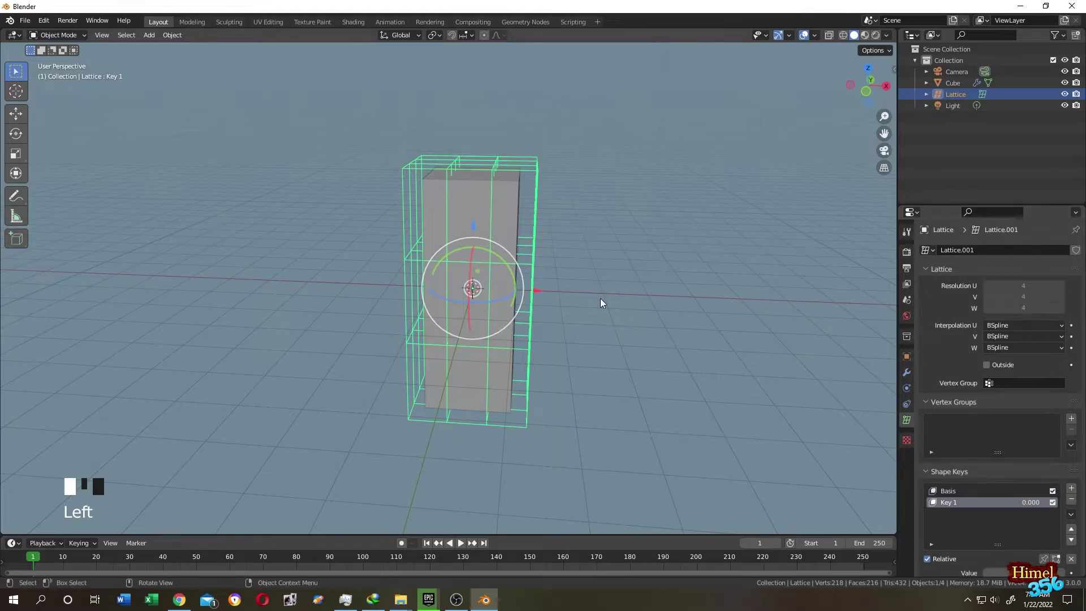
# In Edit Mode with Key 1 active, select all lattice points and scale them along Z to about 0.325
pyautogui.press('Tab')
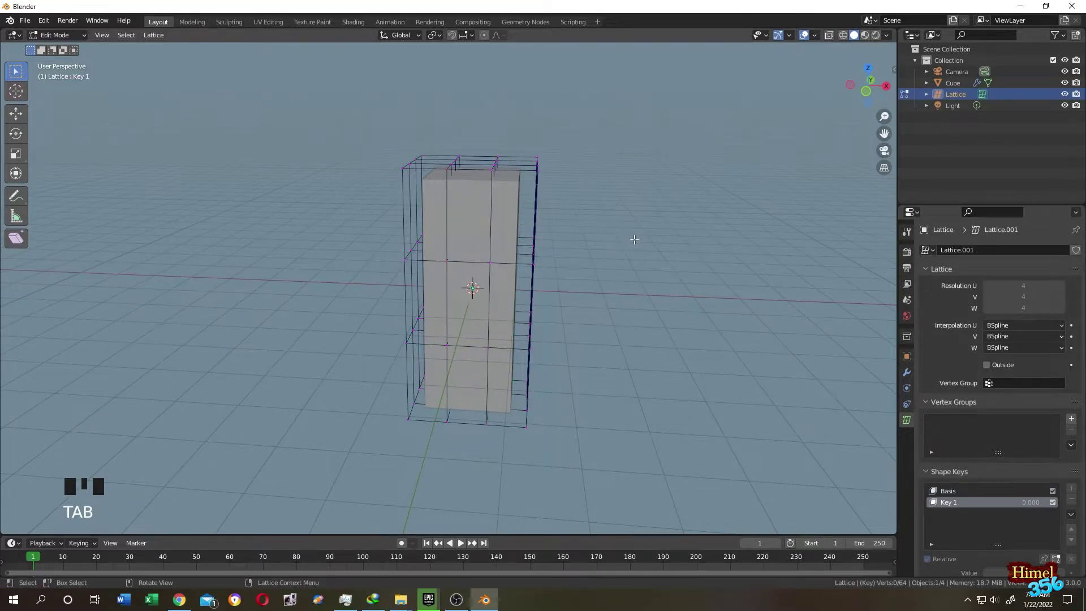
pyautogui.moveTo(633, 238); pyautogui.dragTo(299, 132, button='middle')
pyautogui.moveTo(219, 109); pyautogui.dragTo(315, 250)
pyautogui.press('a')
pyautogui.moveTo(611, 304); pyautogui.dragTo(640, 287, button='middle')
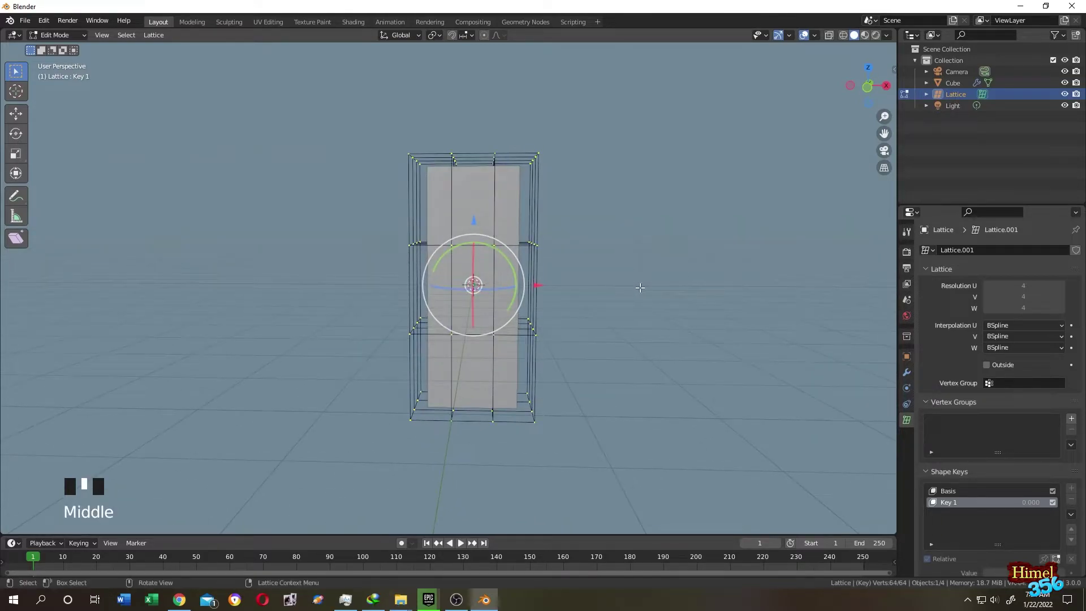
pyautogui.press('s')
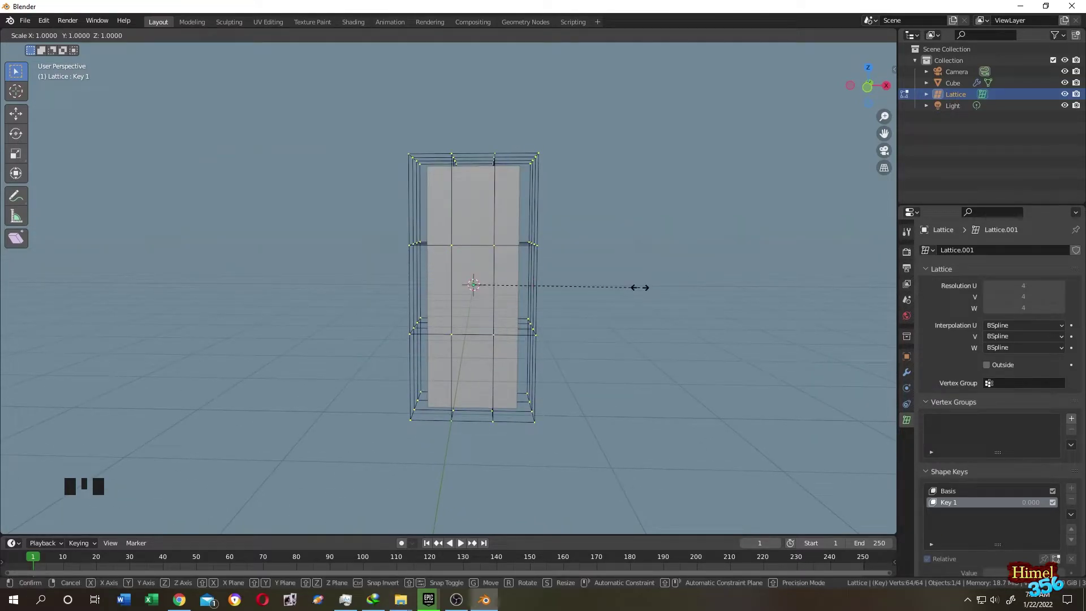
pyautogui.press('z')
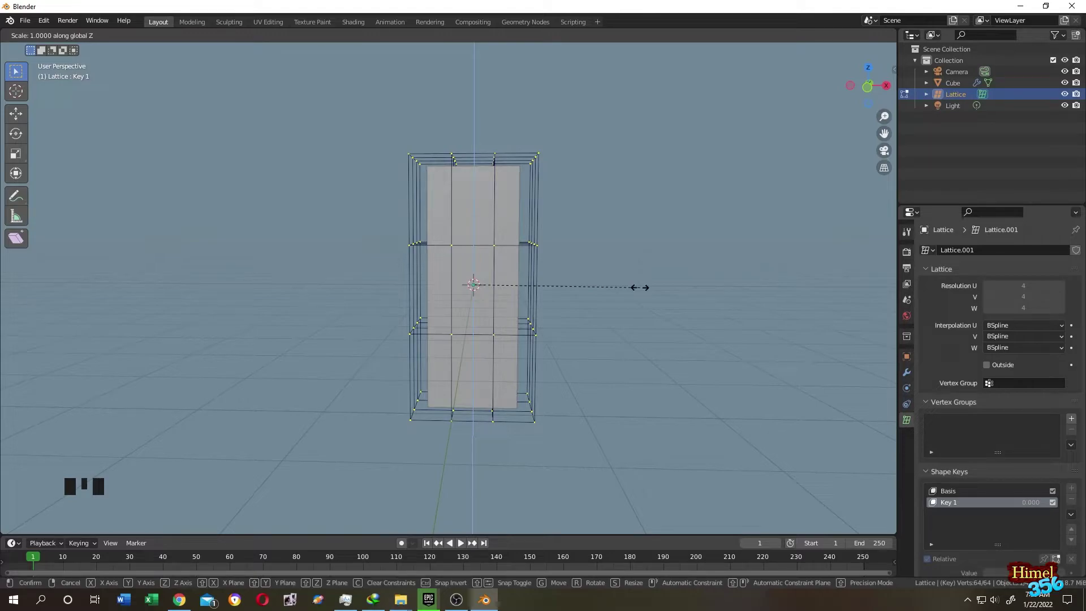
pyautogui.click(527, 294)
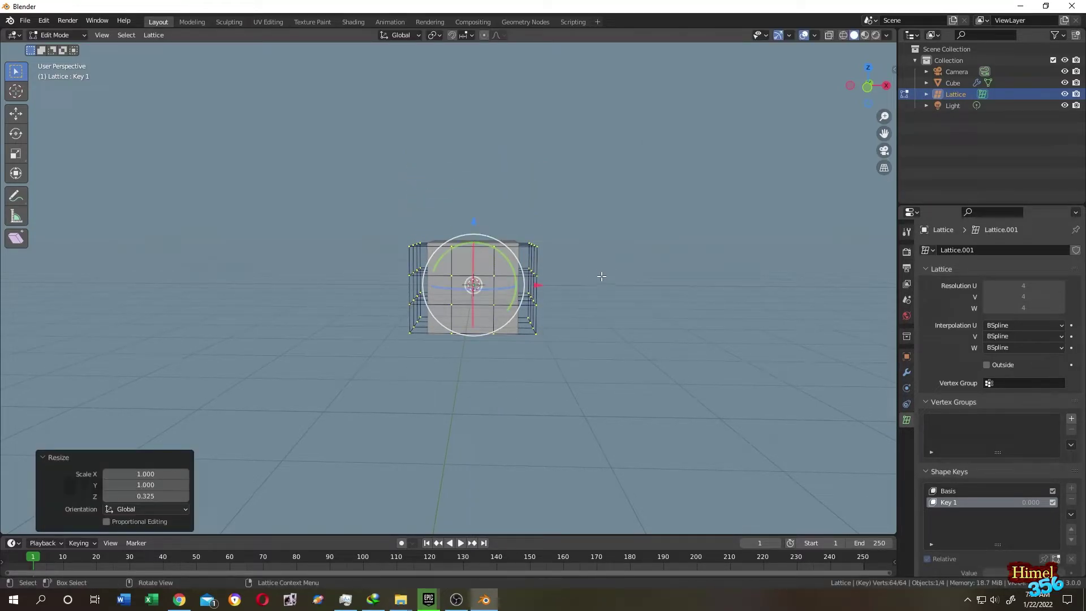
# Scale all lattice points along X to about 2.624 and return to Object Mode
pyautogui.press('s')
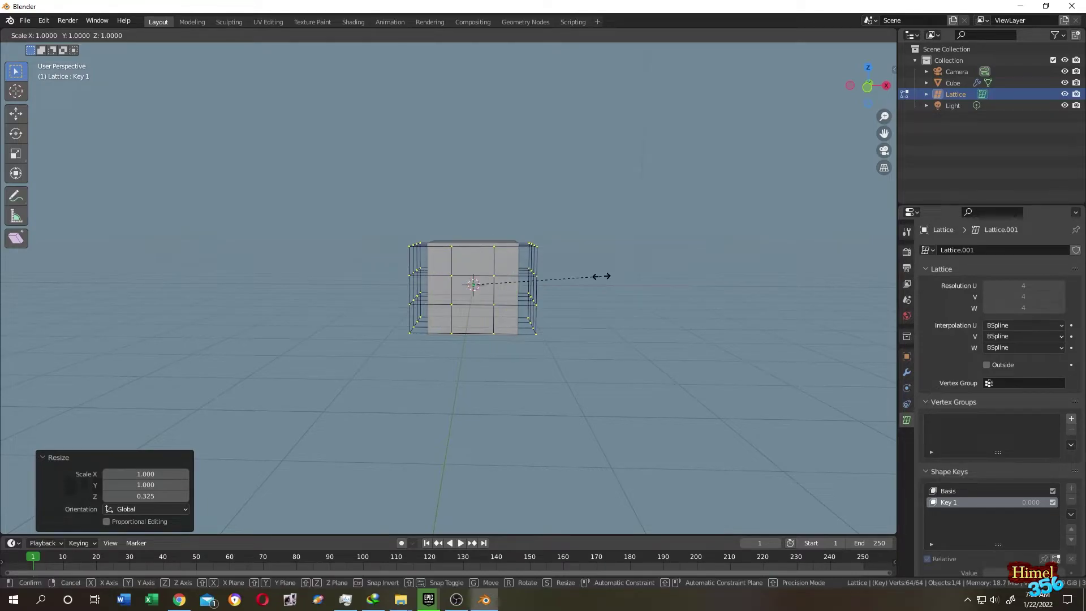
pyautogui.press('x')
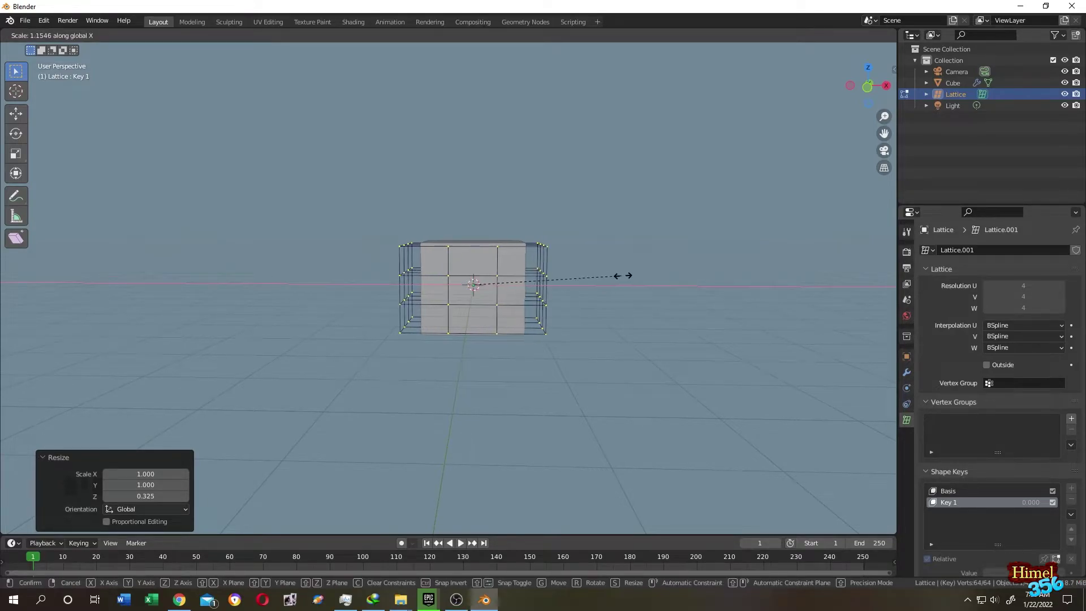
pyautogui.click(808, 282)
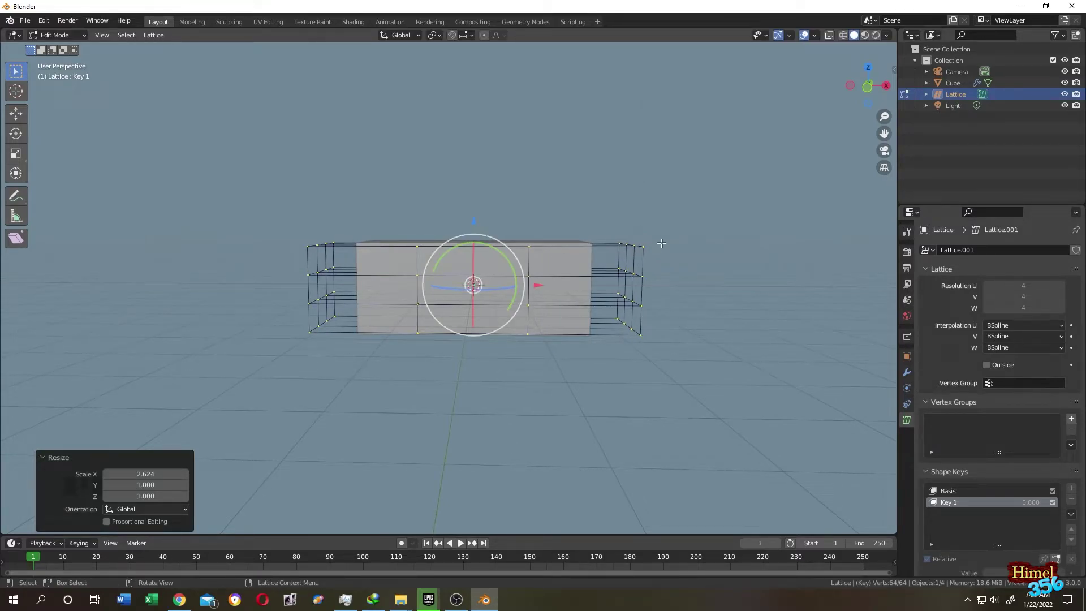
pyautogui.press('Tab')
pyautogui.moveTo(662, 244); pyautogui.dragTo(603, 360, button='middle')
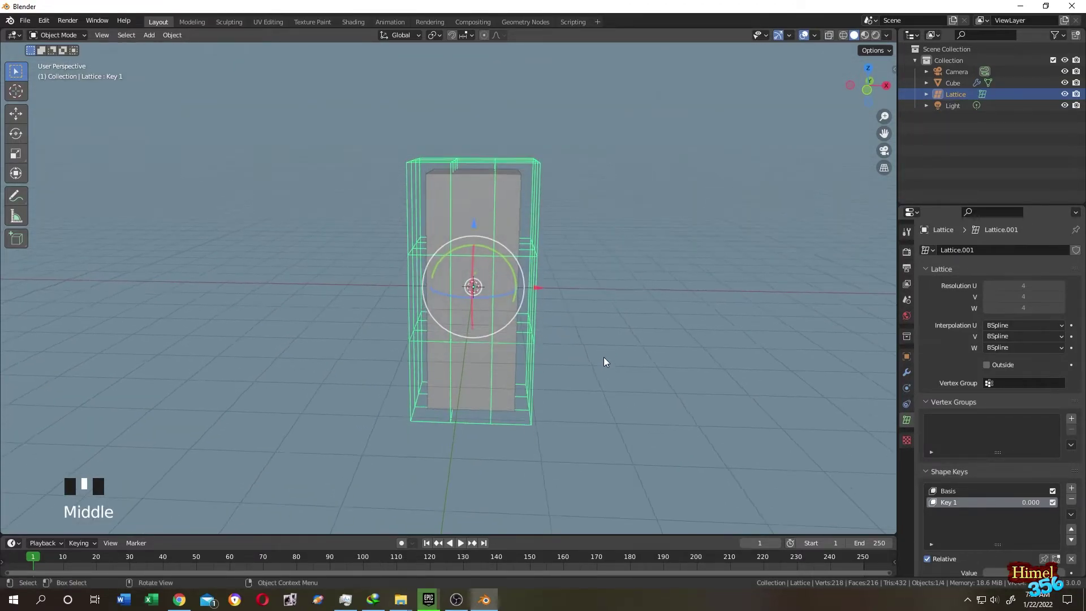
pyautogui.scroll(2, 613, 348)
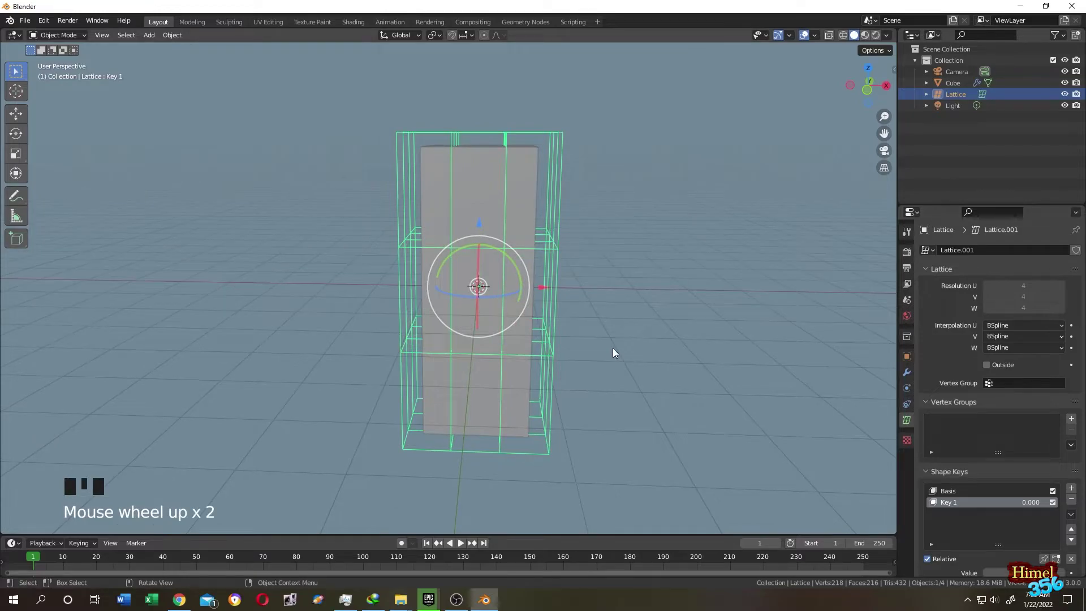
pyautogui.scroll(-2, 612, 348)
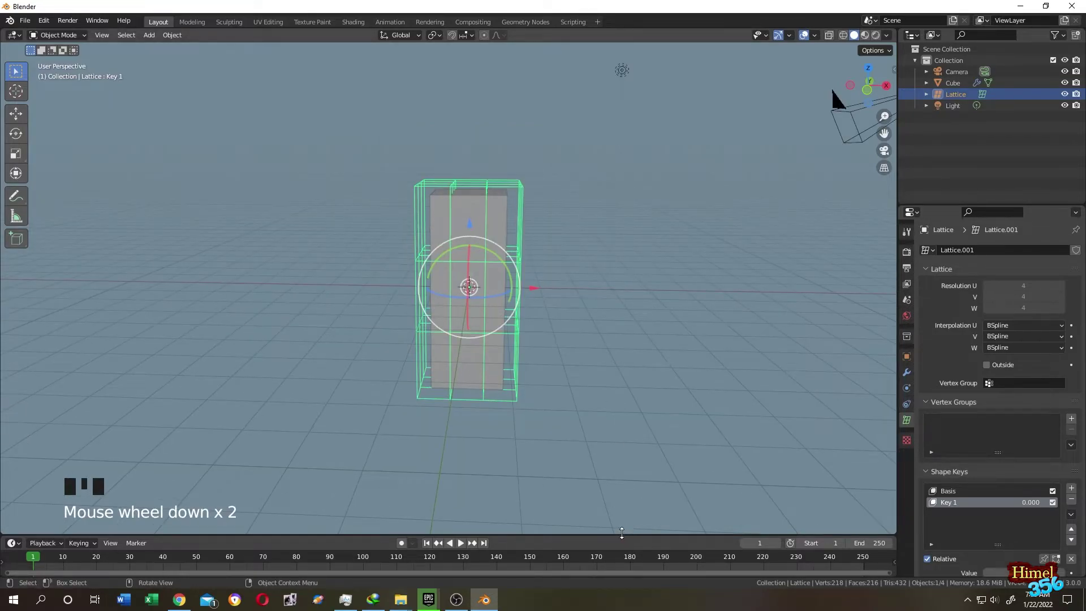
# Enlarge the timeline area and bring the value settings of the Key 1 shape key into view
pyautogui.moveTo(624, 534); pyautogui.dragTo(615, 427)
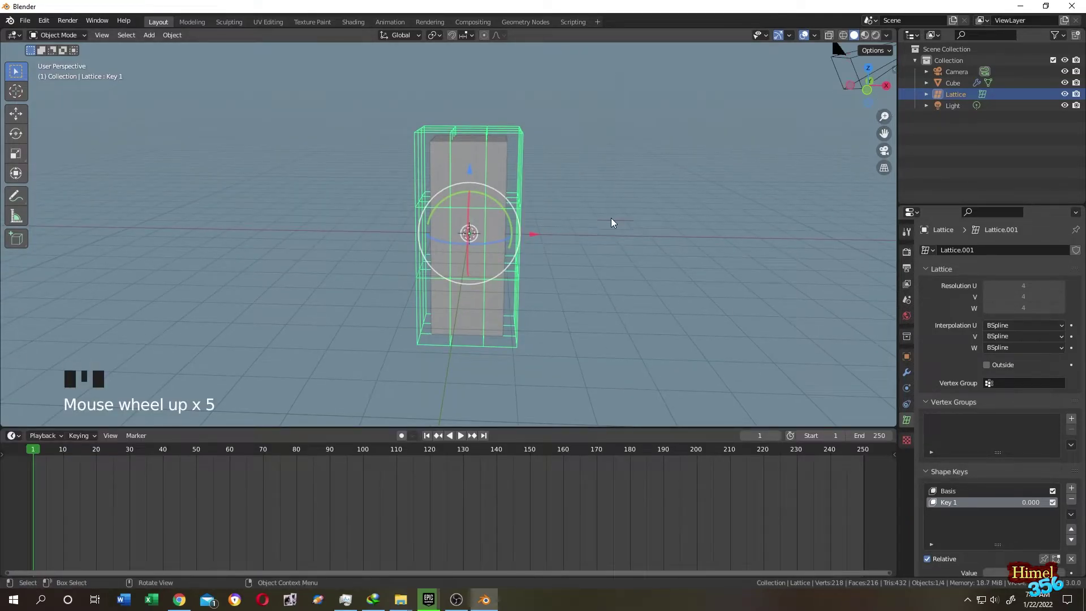
pyautogui.click(525, 138)
pyautogui.click(905, 424)
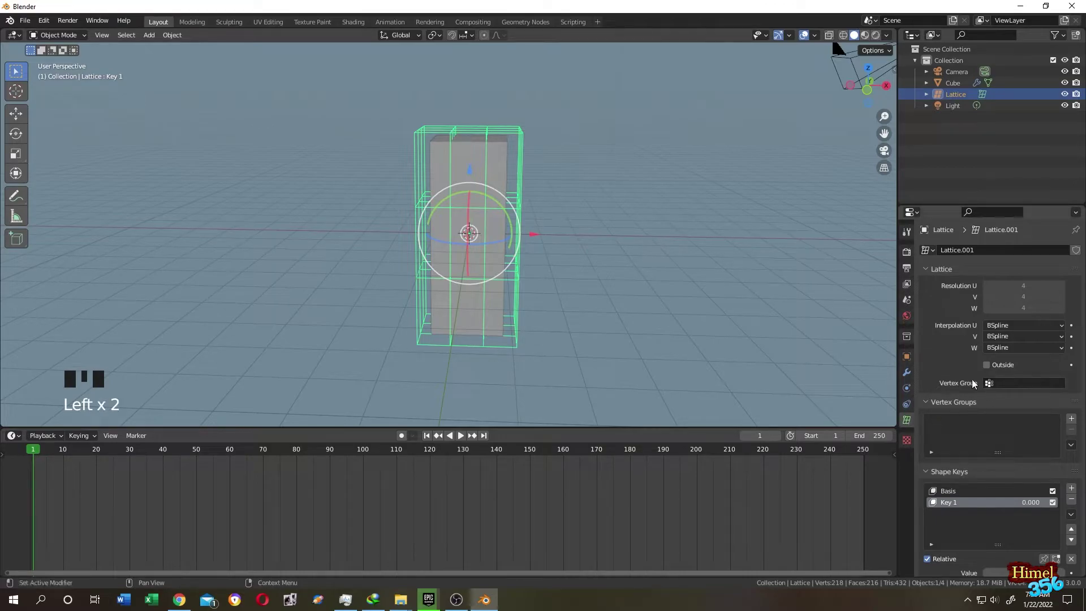
pyautogui.scroll(-6, 922, 477)
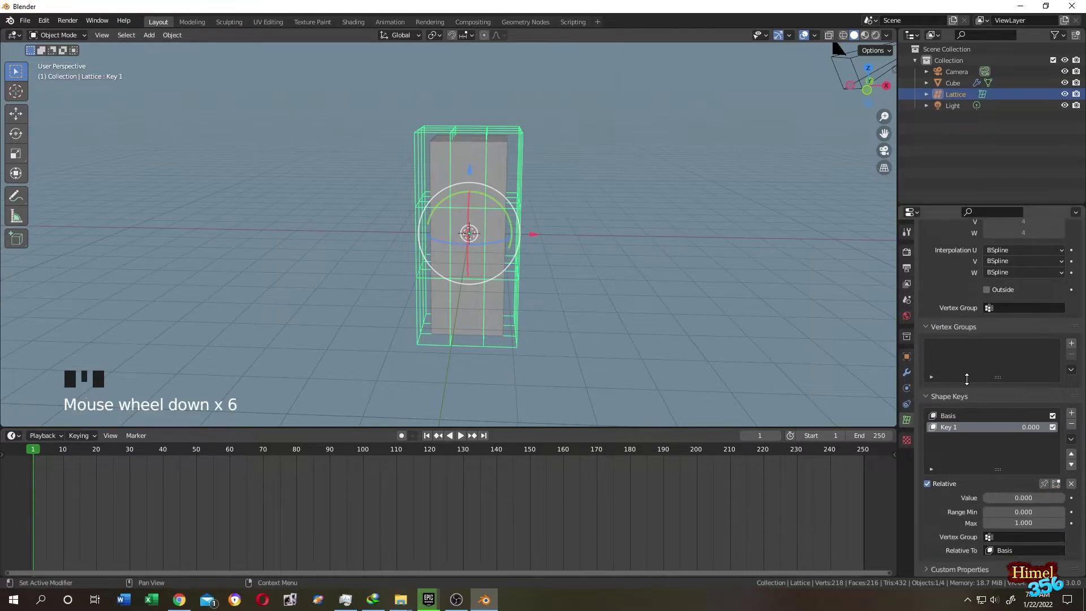
pyautogui.click(950, 428)
pyautogui.tripleClick(950, 428)
pyautogui.moveTo(553, 428); pyautogui.dragTo(552, 483)
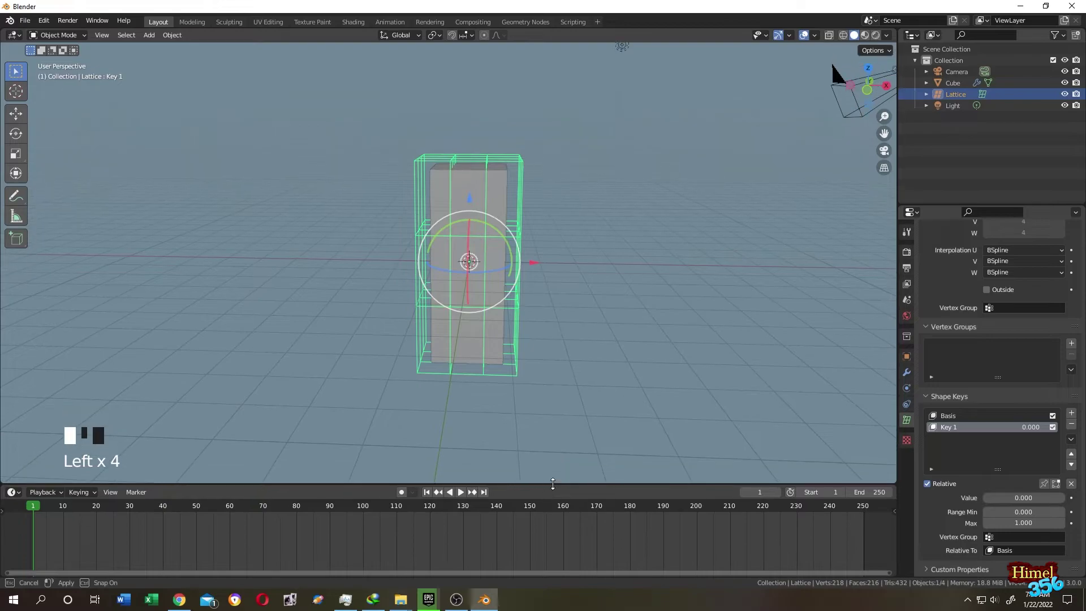
# Keyframe the Key 1 value at 0.000 on frame 1
pyautogui.moveTo(112, 511); pyautogui.dragTo(33, 511)
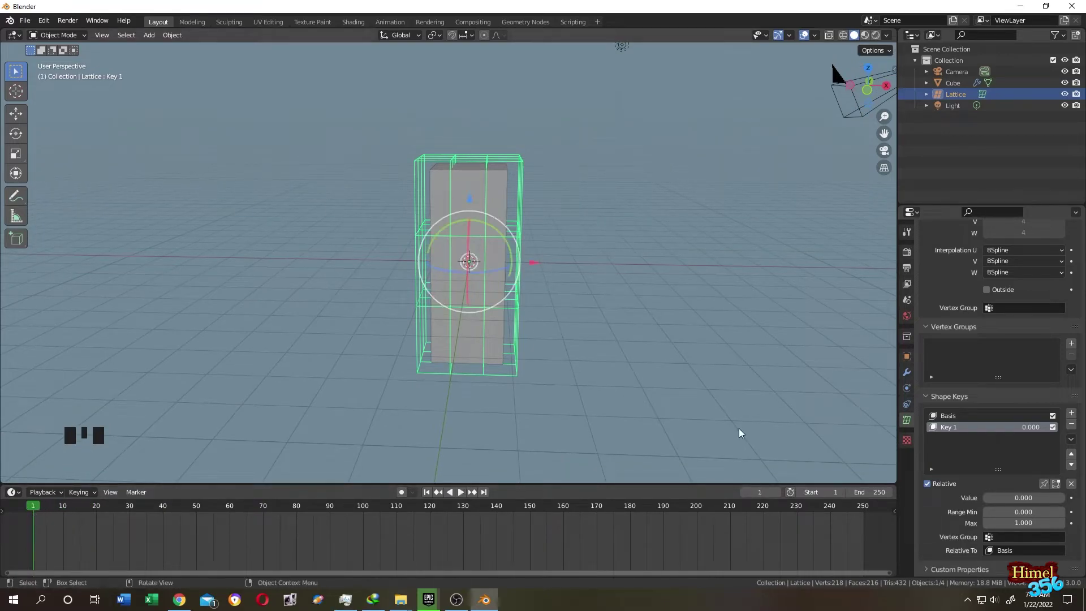
pyautogui.doubleClick(950, 428)
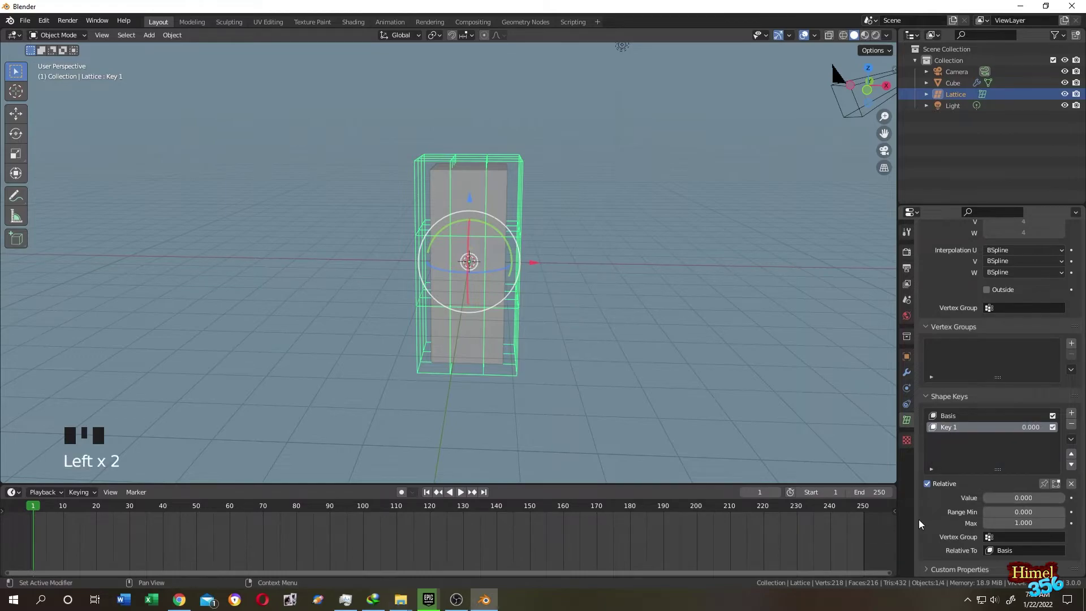
pyautogui.click(1071, 498)
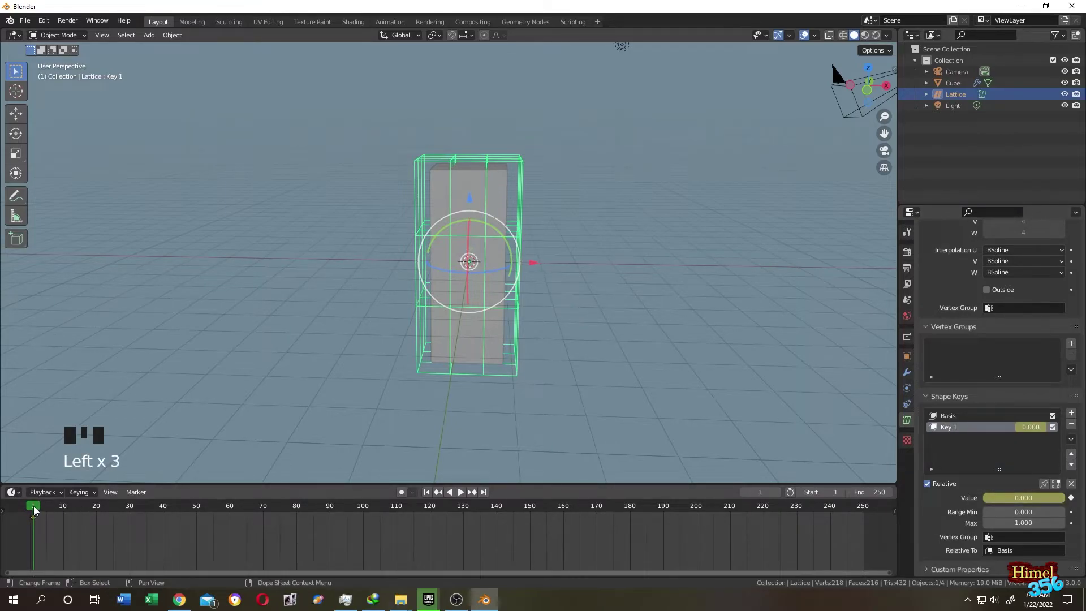
# Go to frame 25, set the Key 1 value to 1.000 and keyframe it
pyautogui.moveTo(34, 511); pyautogui.dragTo(57, 511)
pyautogui.moveTo(56, 507); pyautogui.dragTo(114, 507)
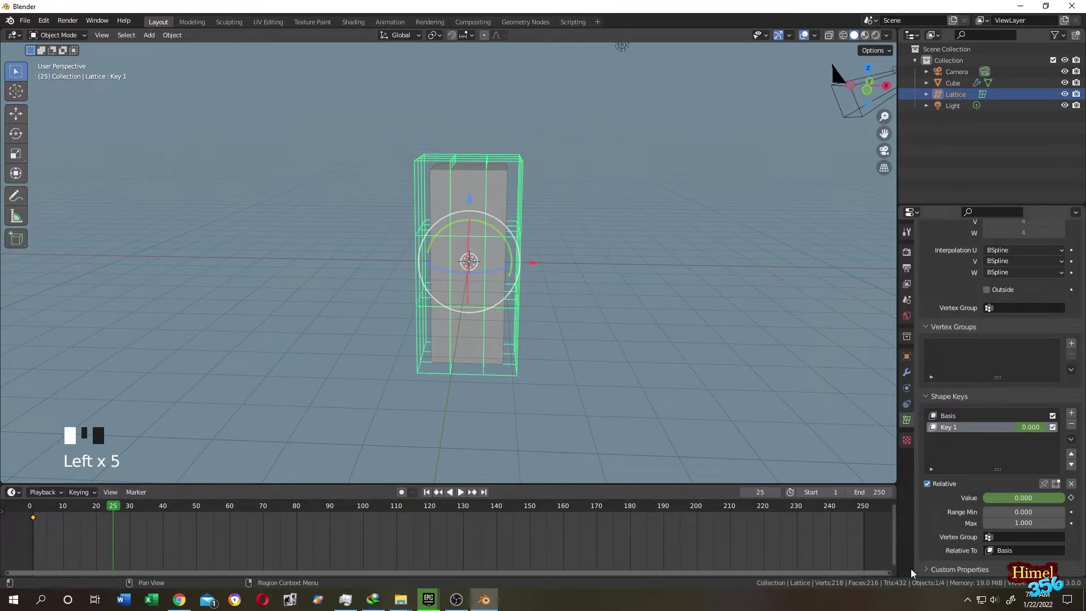
pyautogui.moveTo(996, 500); pyautogui.dragTo(1064, 500)
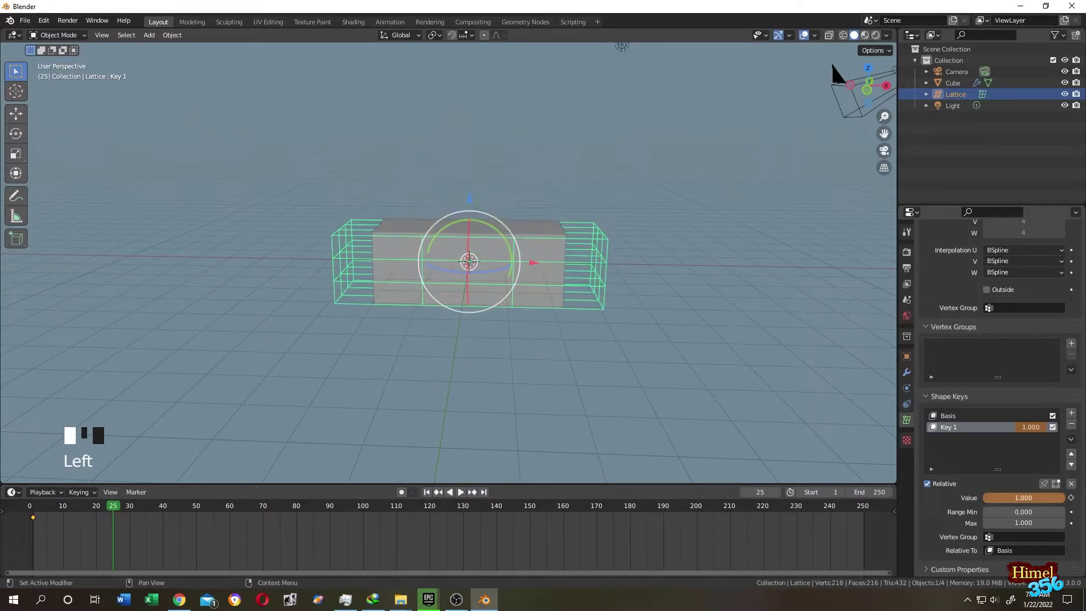
pyautogui.click(1071, 497)
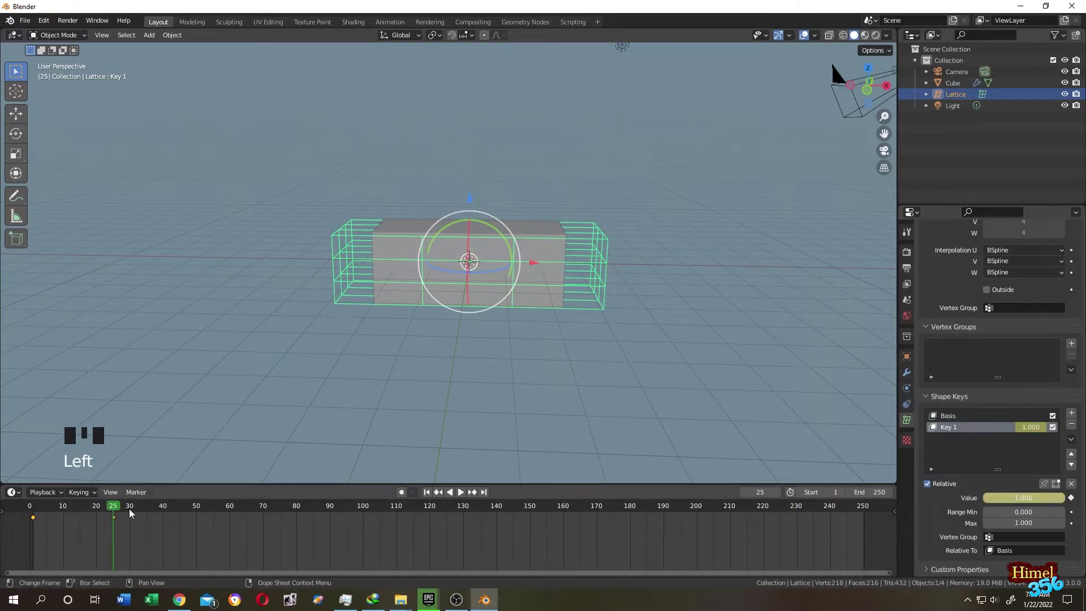
# Go to frame 50, set the Key 1 value to 0.000 and keyframe it
pyautogui.moveTo(117, 509); pyautogui.dragTo(196, 507)
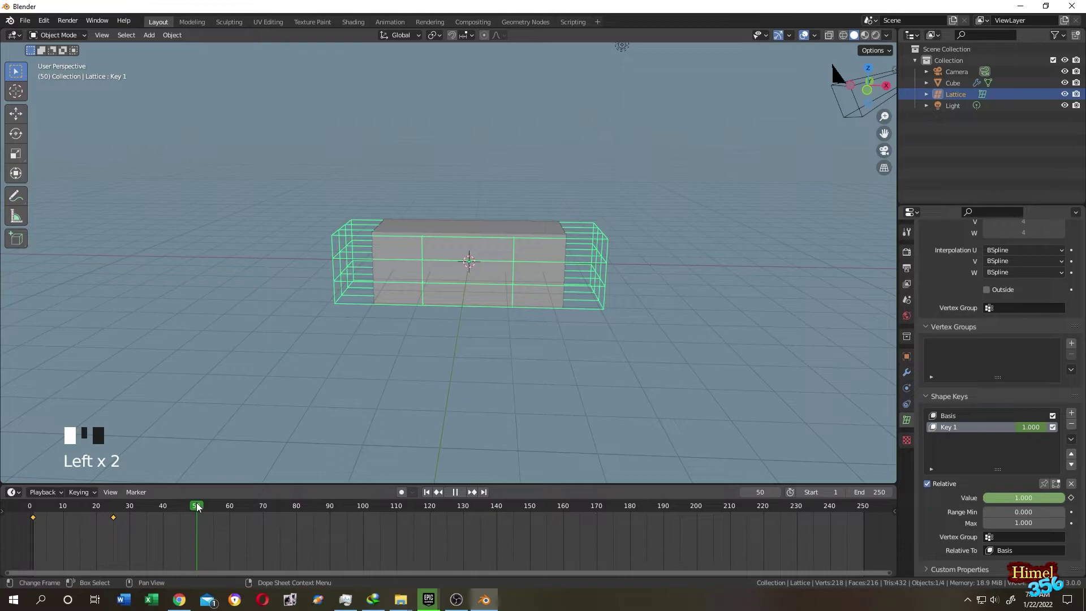
pyautogui.moveTo(1024, 493); pyautogui.dragTo(982, 497)
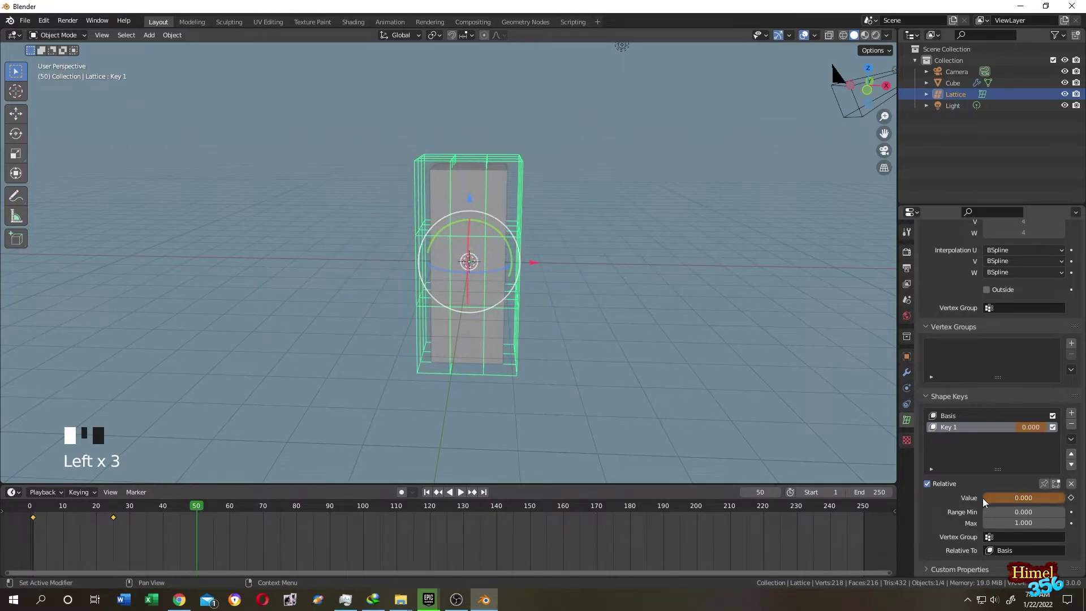
pyautogui.click(1072, 498)
# Go to frame 75, set the Key 1 value to 1.000 and keyframe it
pyautogui.moveTo(196, 507); pyautogui.dragTo(280, 513)
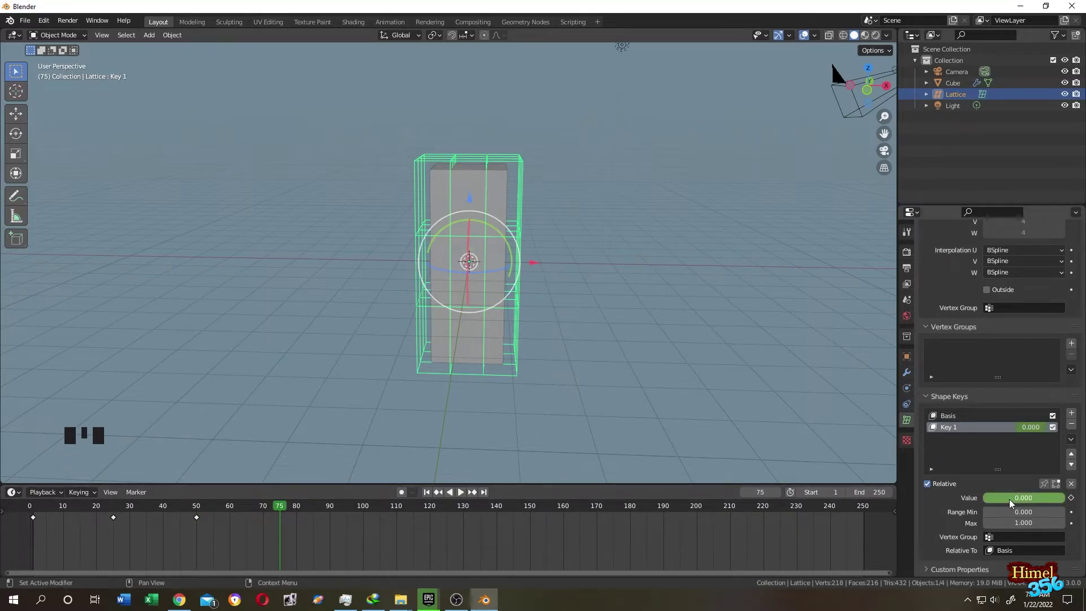
pyautogui.moveTo(1003, 499); pyautogui.dragTo(1072, 500)
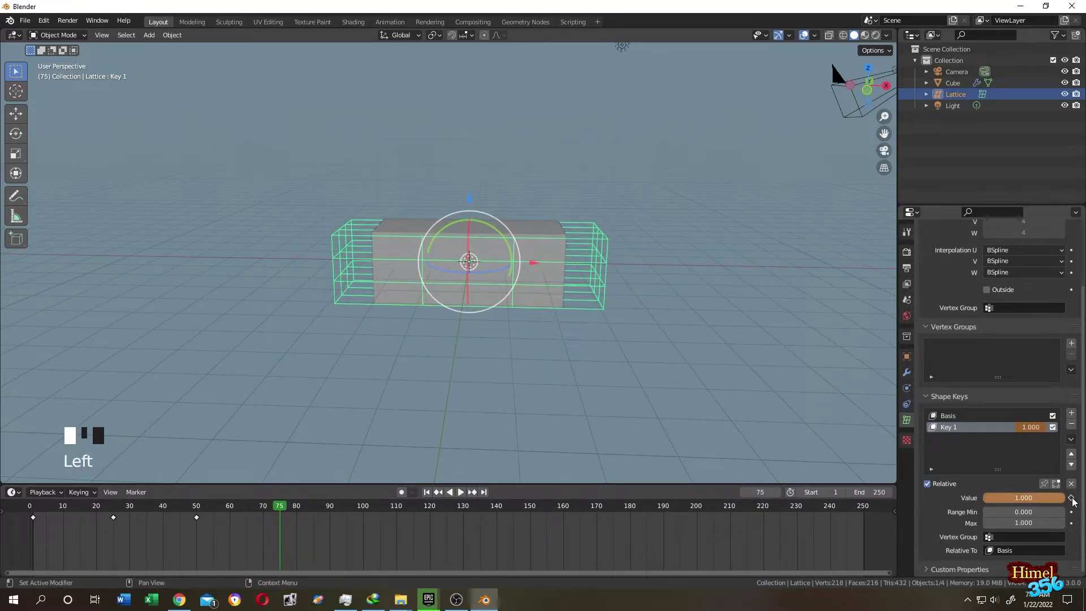
pyautogui.click(1071, 498)
# Go to frame 100, set the Key 1 value to 0.000 and keyframe it
pyautogui.click(349, 505)
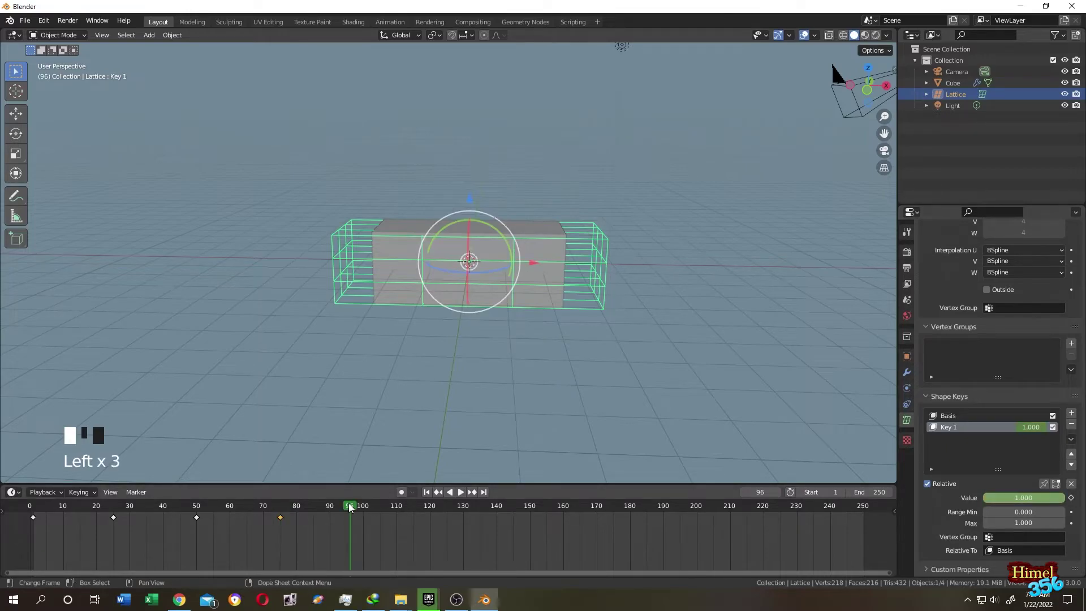
pyautogui.click(363, 505)
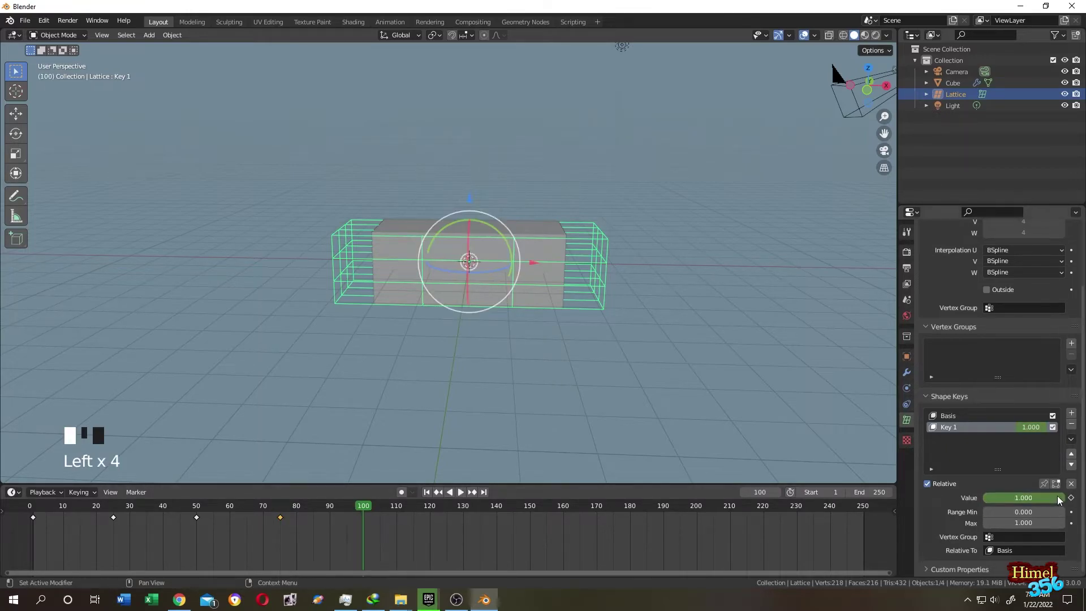
pyautogui.moveTo(1053, 497); pyautogui.dragTo(987, 498)
pyautogui.click(1070, 498)
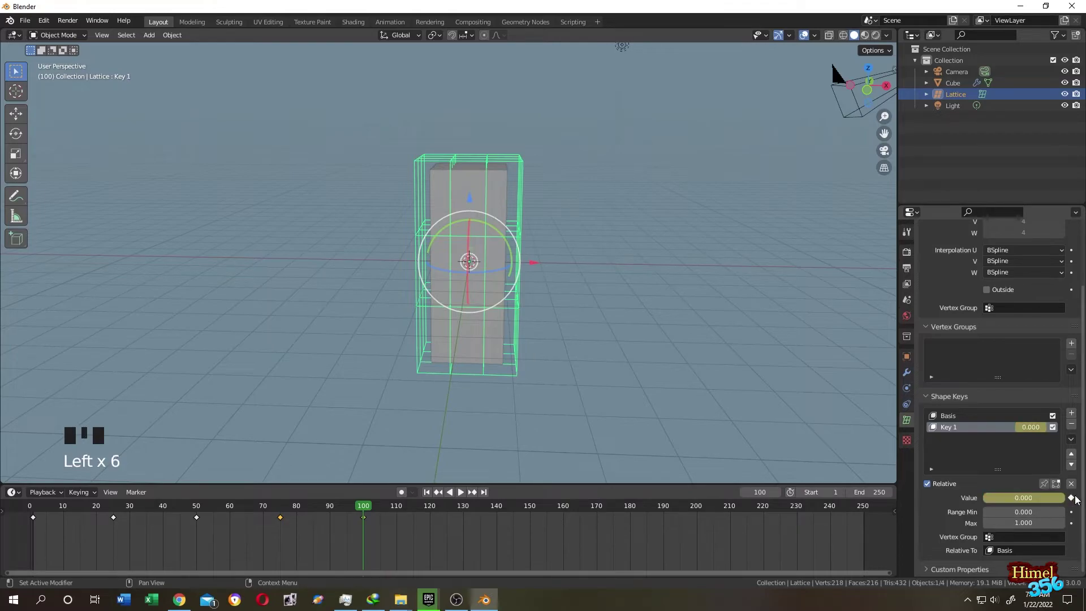
# Set the animation's end frame to 100 and play it back, then stop playback
pyautogui.click(874, 492)
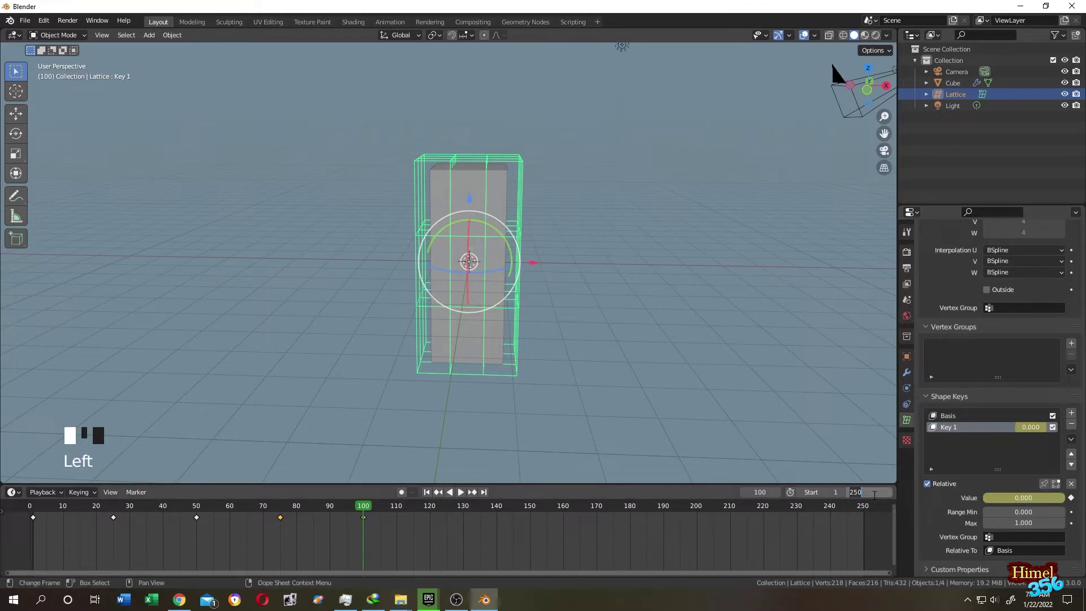
pyautogui.write('100')
pyautogui.press('Return')
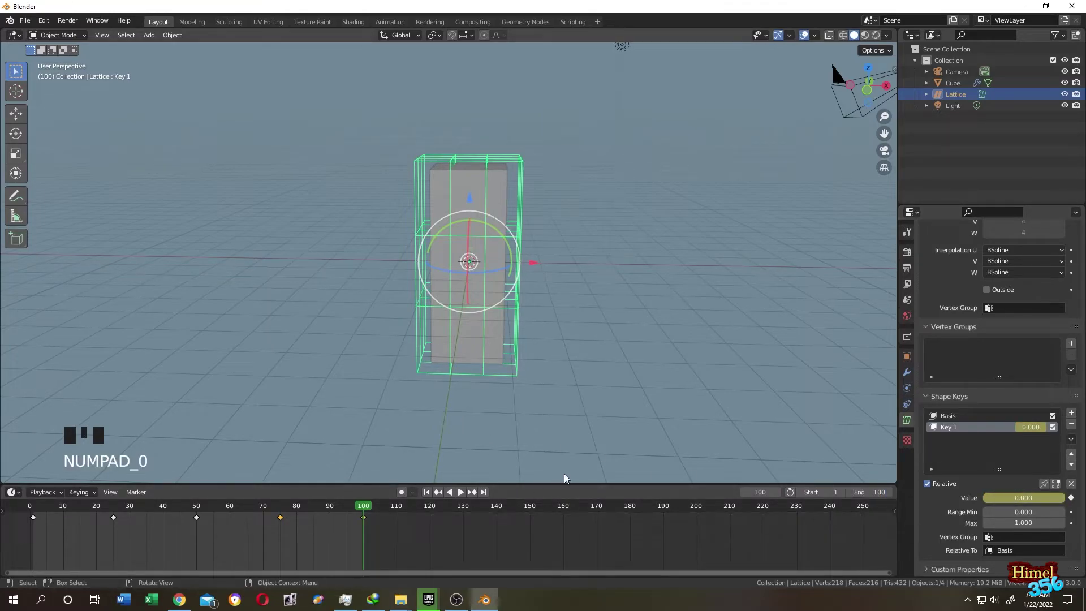
pyautogui.click(461, 492)
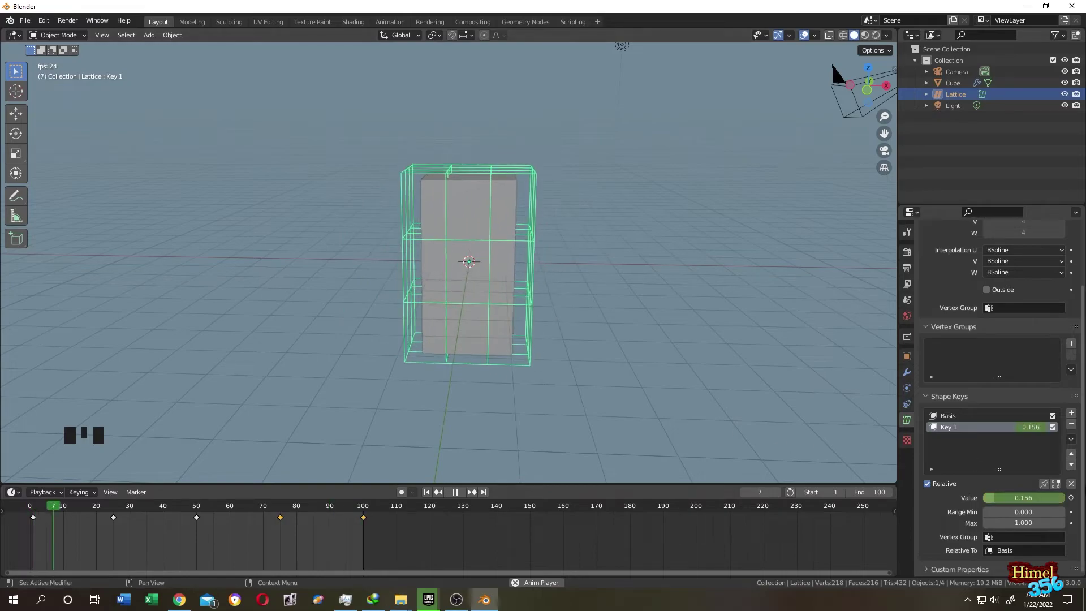
pyautogui.press('Escape')
# Select the lattice object and scale it along global Z to about 0.244 in Object Mode
pyautogui.click(595, 252)
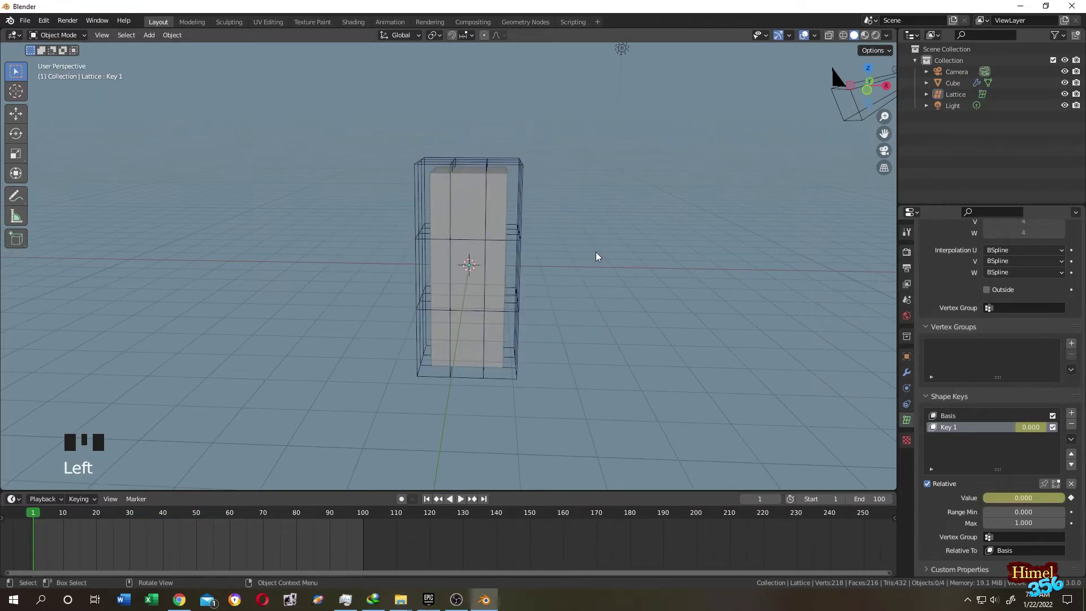
pyautogui.click(521, 174)
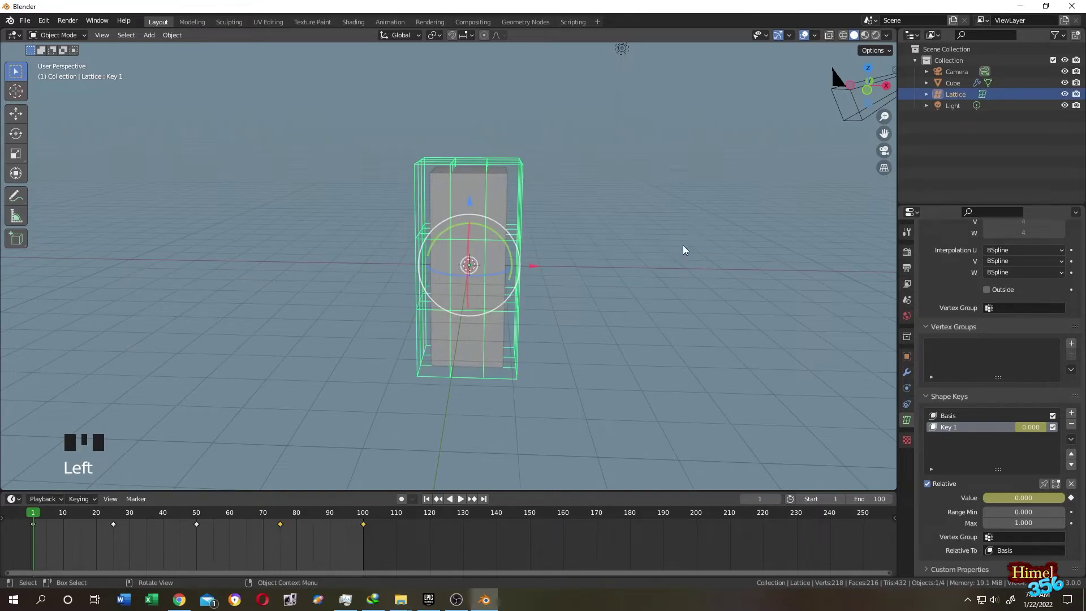
pyautogui.press('s')
pyautogui.rightClick(694, 213)
pyautogui.press('s')
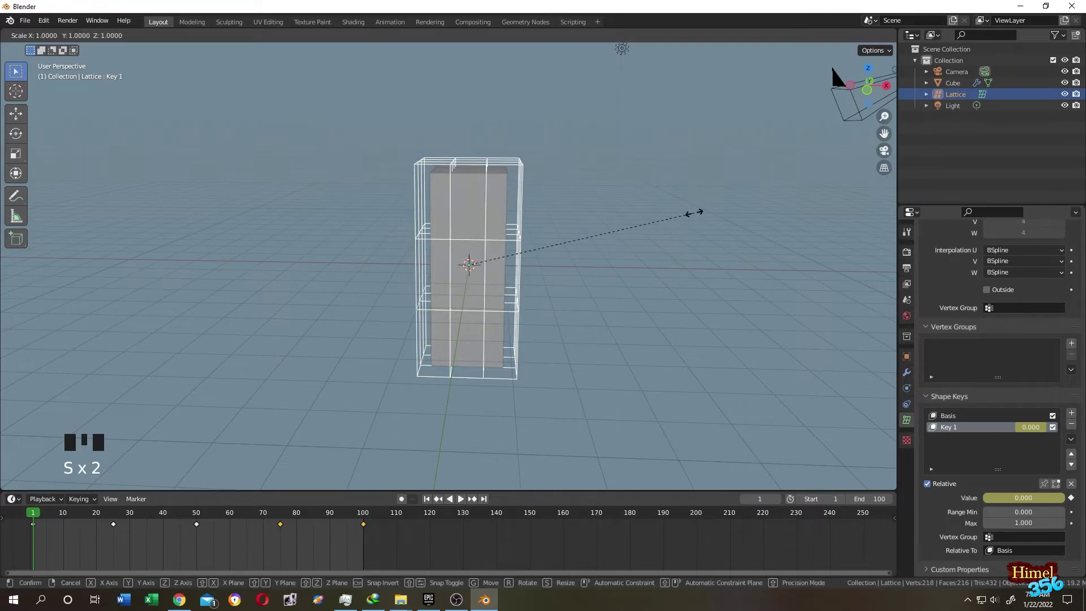
pyautogui.press('z')
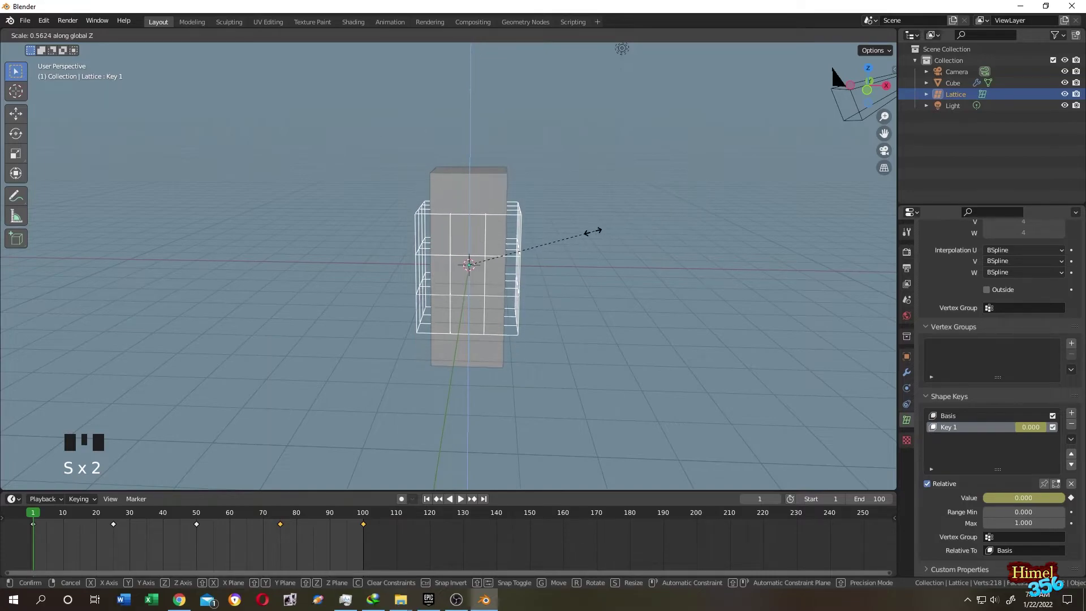
pyautogui.click(538, 240)
pyautogui.scroll(3, 599, 226)
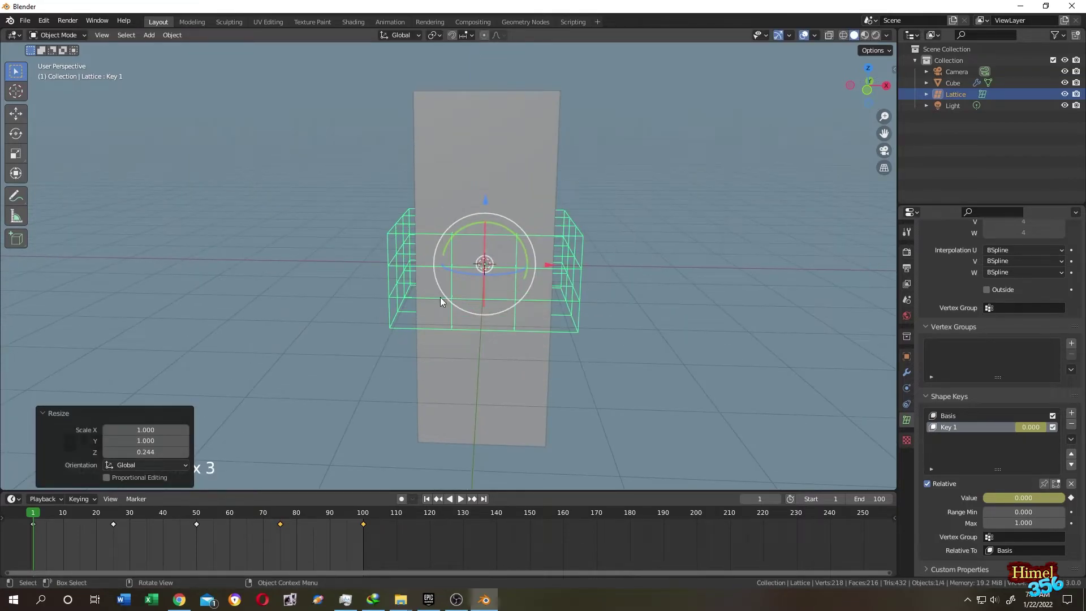
pyautogui.moveTo(619, 234); pyautogui.dragTo(405, 89, button='middle')
pyautogui.scroll(-2, 604, 195)
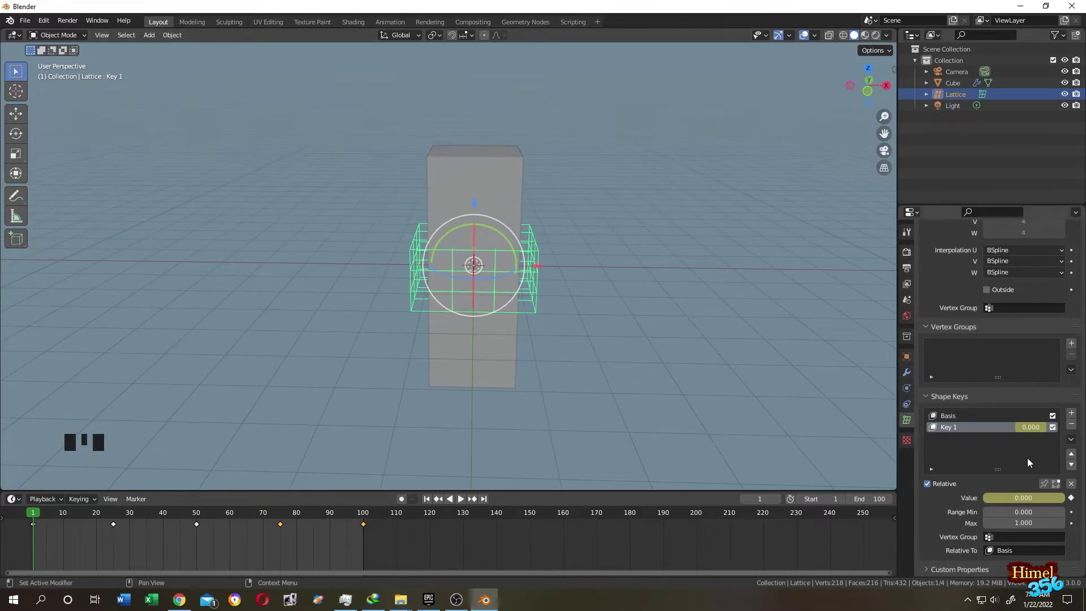
# Add another shape key to the lattice below Key 1 and enter Edit Mode
pyautogui.click(1071, 413)
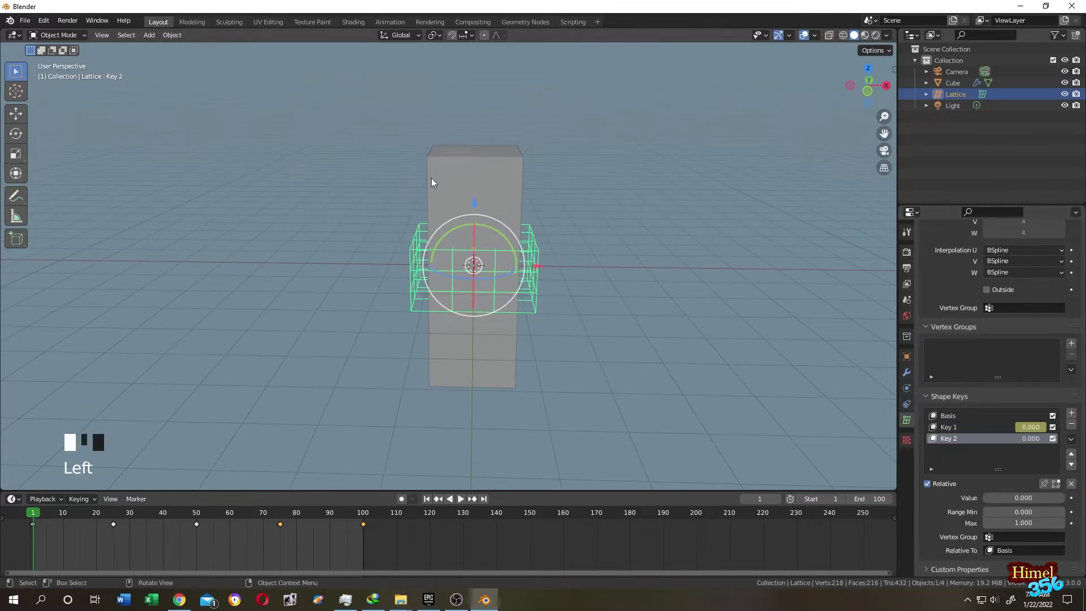
pyautogui.press('Tab')
pyautogui.moveTo(654, 245); pyautogui.dragTo(544, 193, button='middle')
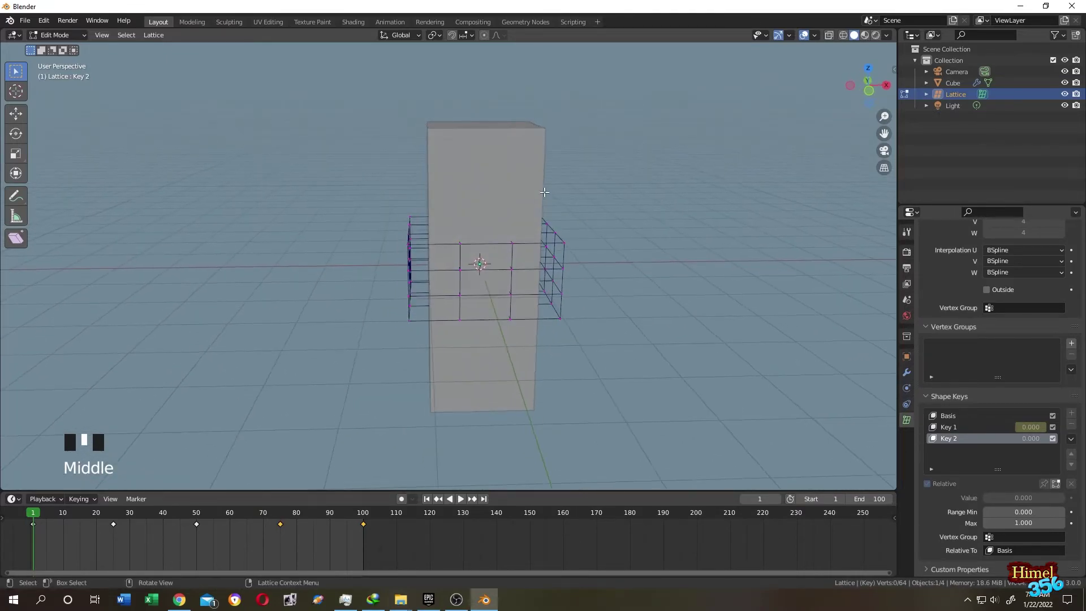
pyautogui.moveTo(650, 333)
pyautogui.mouseDown(button='middle')
pyautogui.moveTo(562, 328)
pyautogui.moveTo(592, 335)
pyautogui.moveTo(636, 317)
pyautogui.mouseUp(button='middle')
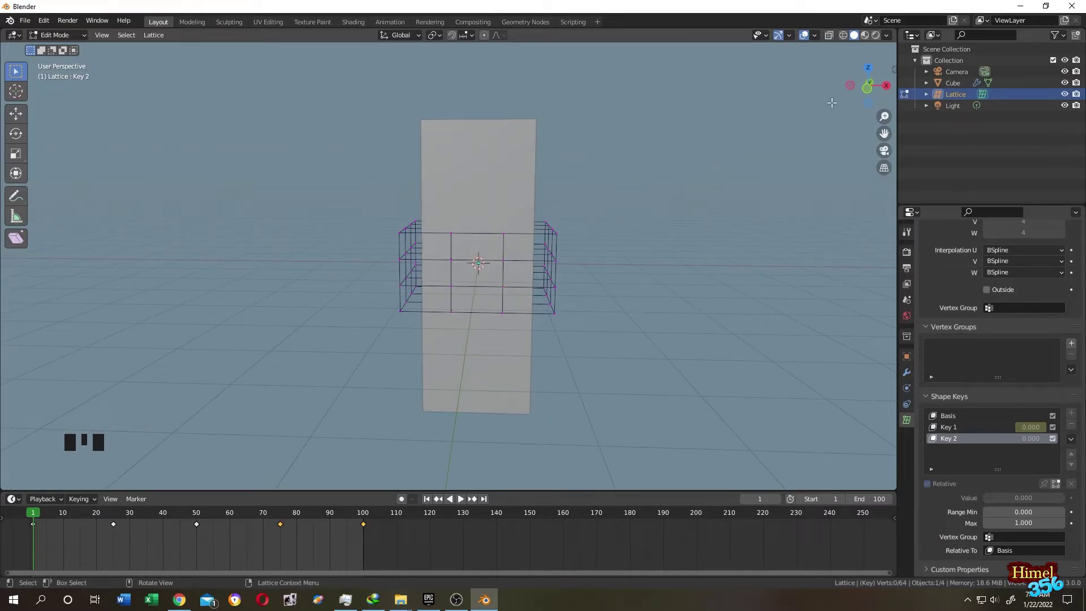
# Show the scene in wireframe and scale the lattice's two middle layers of points uniformly to about 0.528
pyautogui.click(843, 35)
pyautogui.moveTo(686, 169); pyautogui.dragTo(644, 179, button='middle')
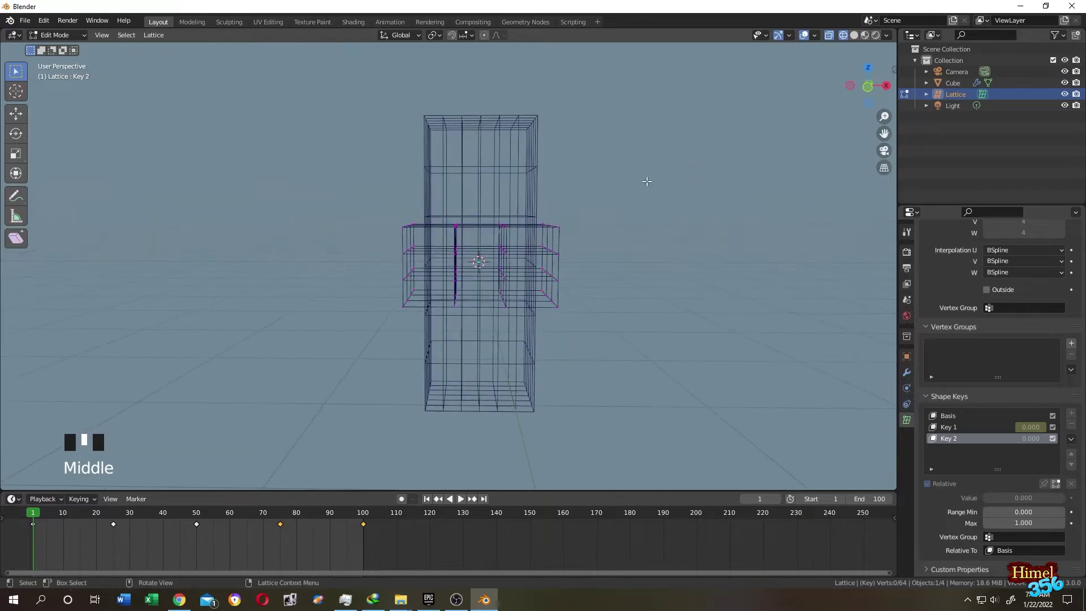
pyautogui.press('s')
pyautogui.click(555, 281)
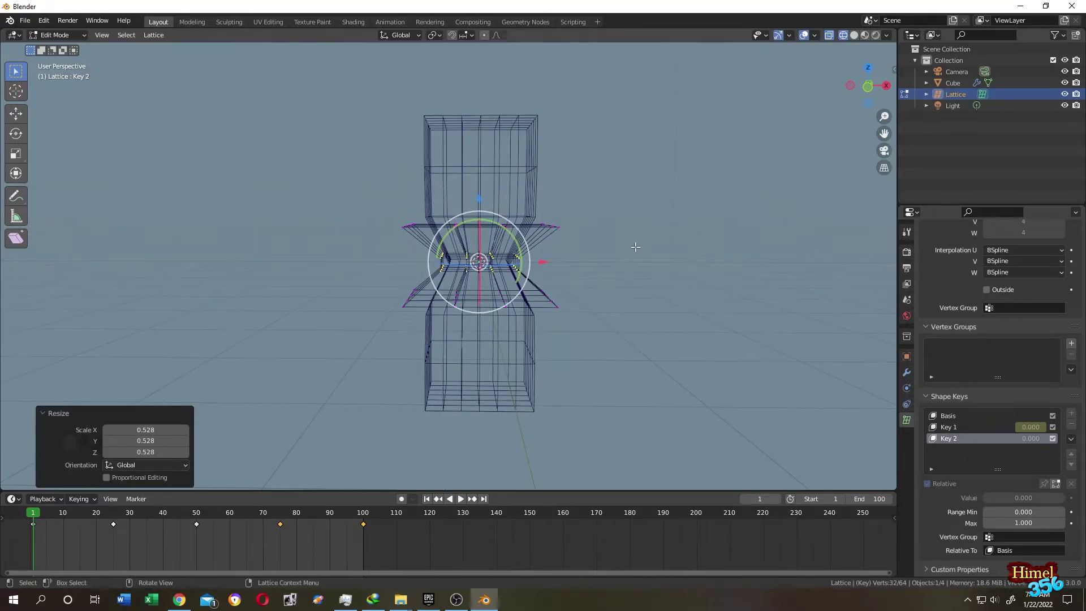
# Select the lattice's uppermost layer of points and scale it uniformly to about 2.059
pyautogui.click(390, 214)
pyautogui.moveTo(390, 215); pyautogui.dragTo(582, 240)
pyautogui.press('s')
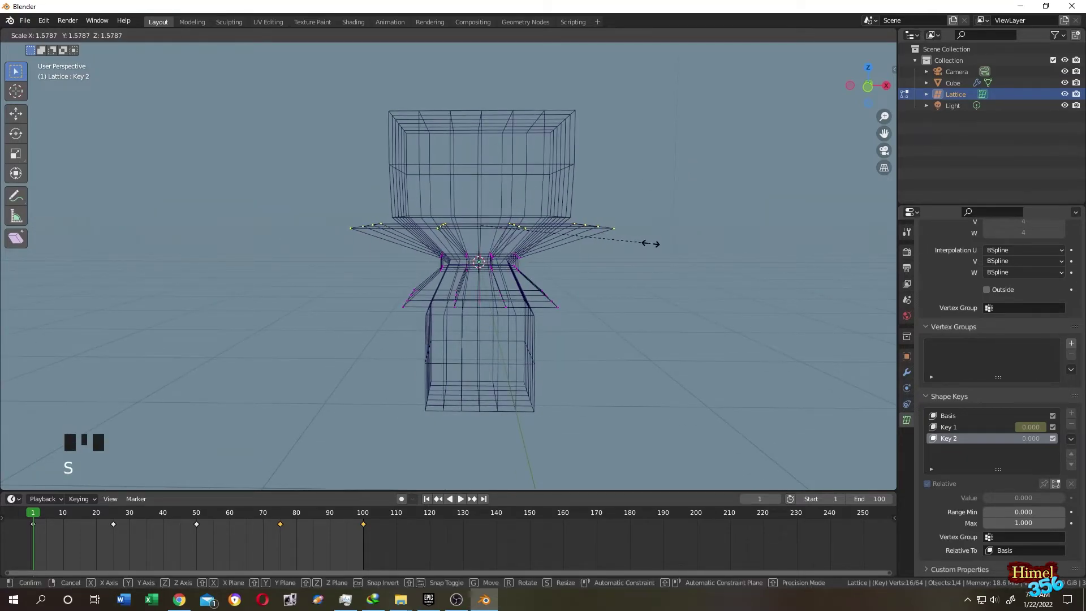
pyautogui.click(702, 247)
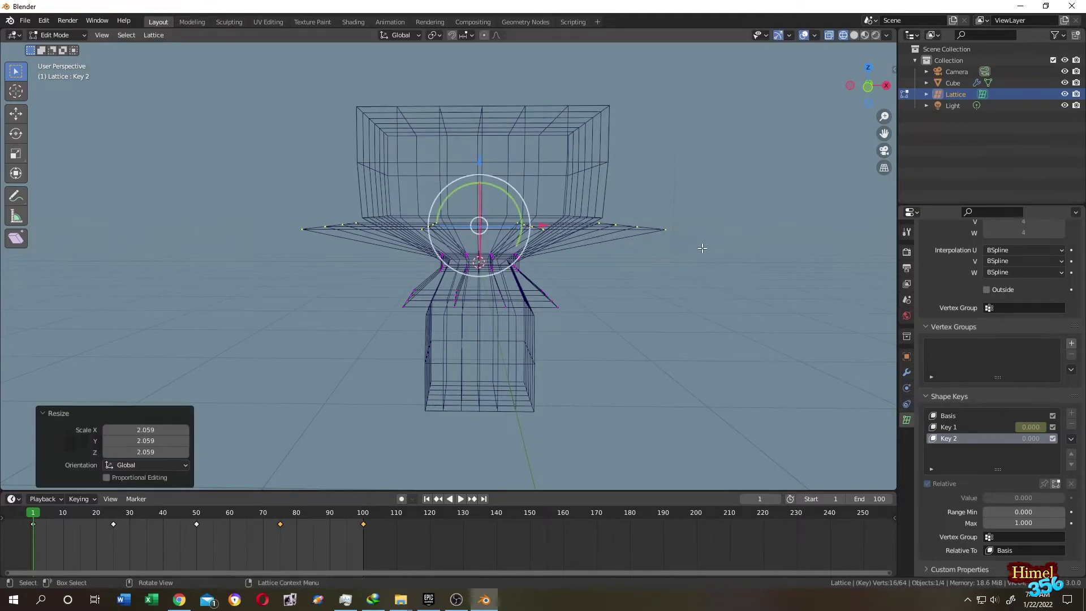
# Return to Object Mode with solid shading and set the Key 2 shape key value to 1.000
pyautogui.press('Tab')
pyautogui.press('Tab')
pyautogui.click(58, 35)
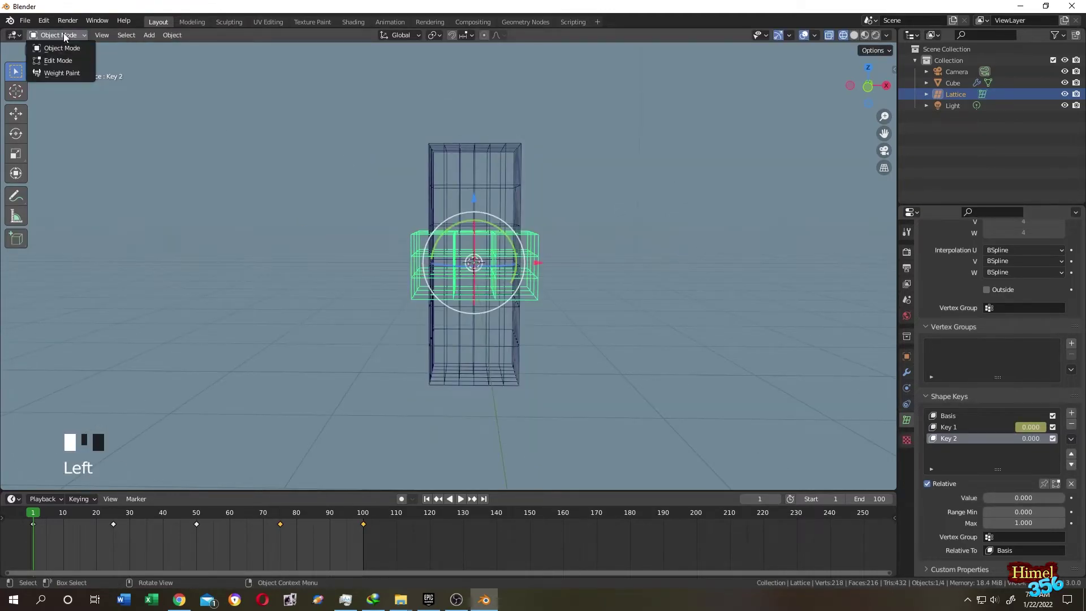
pyautogui.click(66, 49)
pyautogui.click(858, 34)
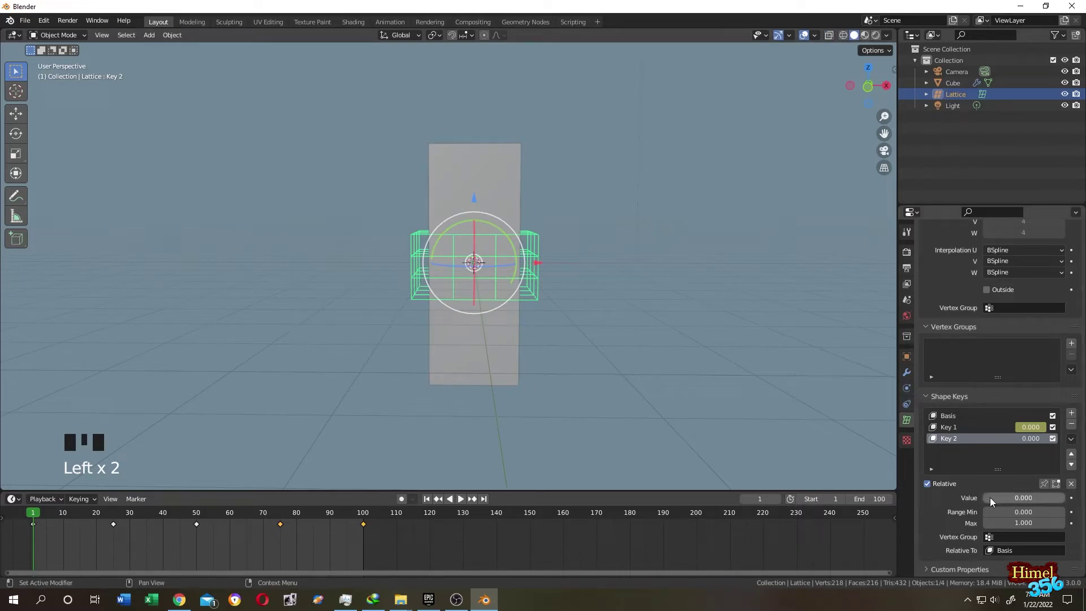
pyautogui.moveTo(987, 497); pyautogui.dragTo(1063, 497)
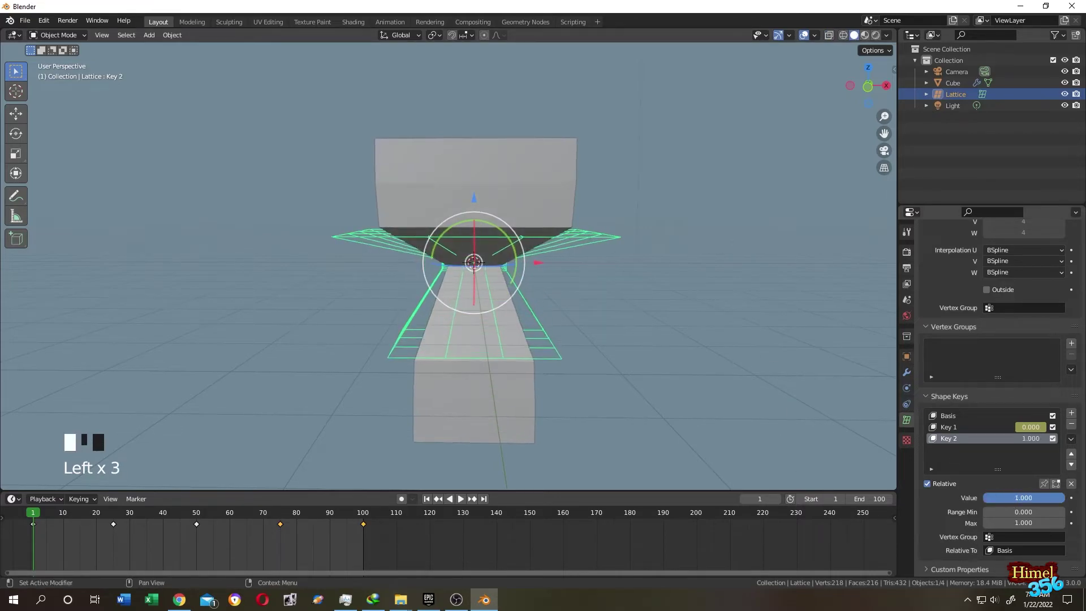
# Enter Edit Mode on the cube and select its upper and lower vertices, leaving out the middle ring
pyautogui.click(686, 298)
pyautogui.moveTo(685, 299); pyautogui.dragTo(697, 277, button='middle')
pyautogui.click(698, 276)
pyautogui.click(492, 175)
pyautogui.moveTo(492, 175); pyautogui.dragTo(640, 254, button='middle')
pyautogui.press('Tab')
pyautogui.moveTo(313, 89); pyautogui.dragTo(560, 238)
pyautogui.keyDown('shift'); pyautogui.moveTo(355, 276); pyautogui.dragTo(650, 433); pyautogui.keyUp('shift')
pyautogui.moveTo(650, 433); pyautogui.dragTo(624, 345, button='middle')
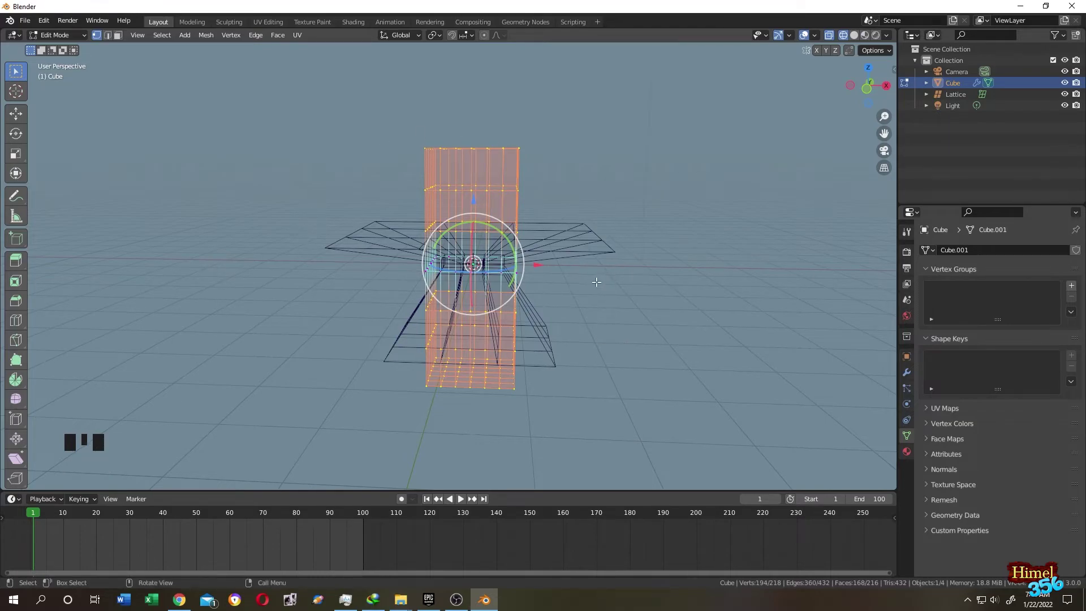
# Assign the selected vertices to a new vertex group named G01 and use it as the Lattice modifier's vertex group
pyautogui.press('ctrl')
pyautogui.hotkey('ctrl', 'g')
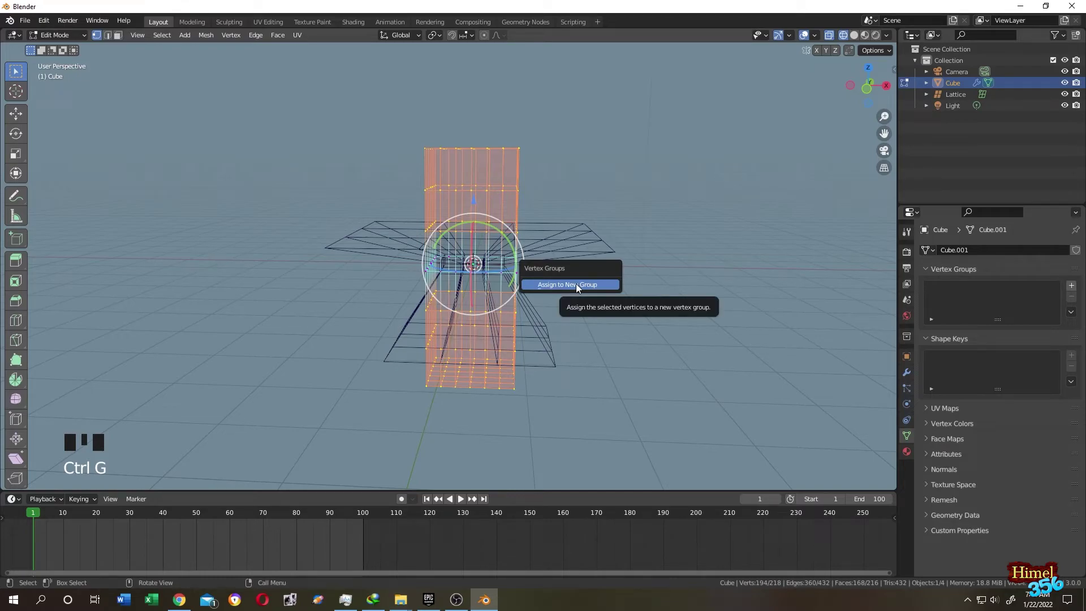
pyautogui.click(576, 284)
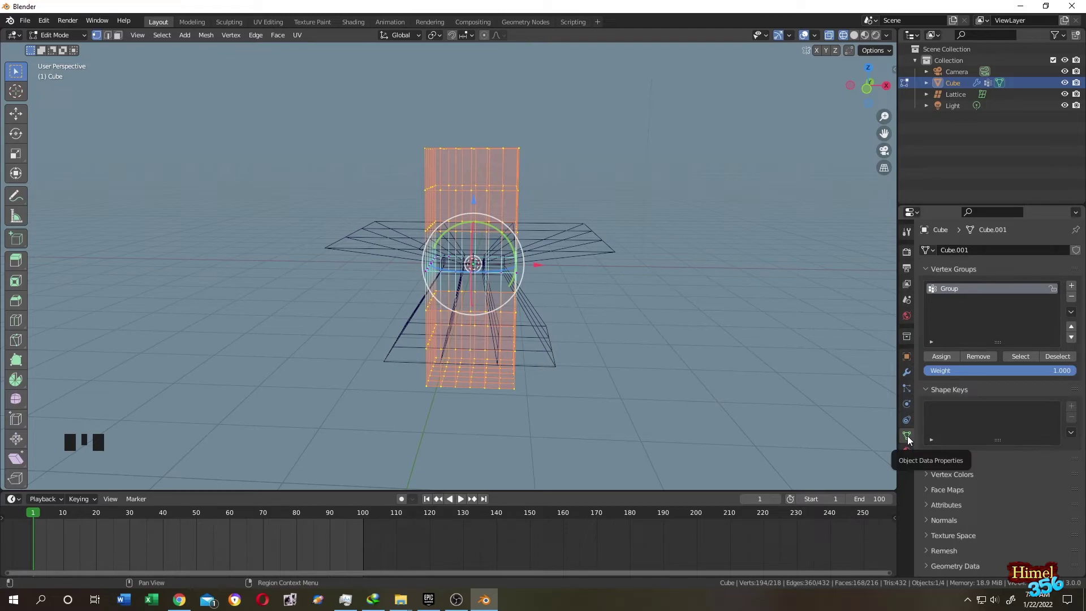
pyautogui.tripleClick(952, 288)
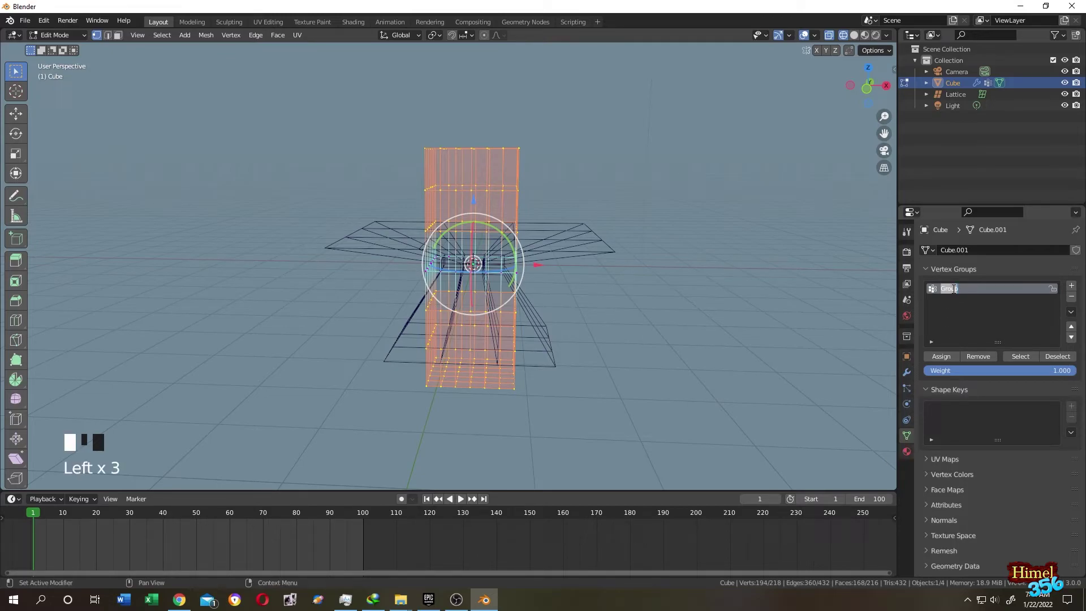
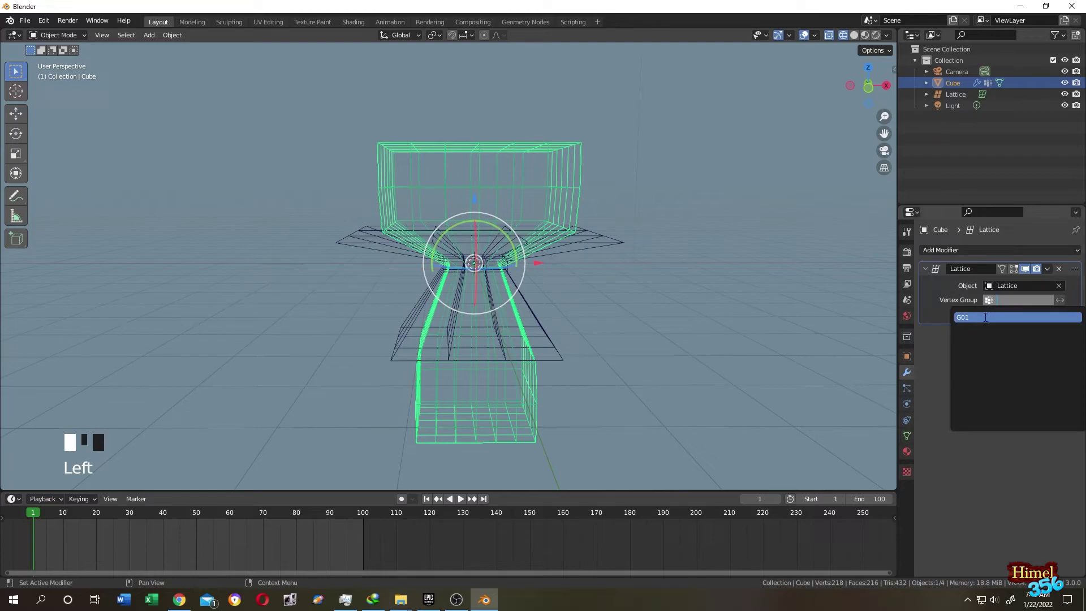
pyautogui.click(985, 318)
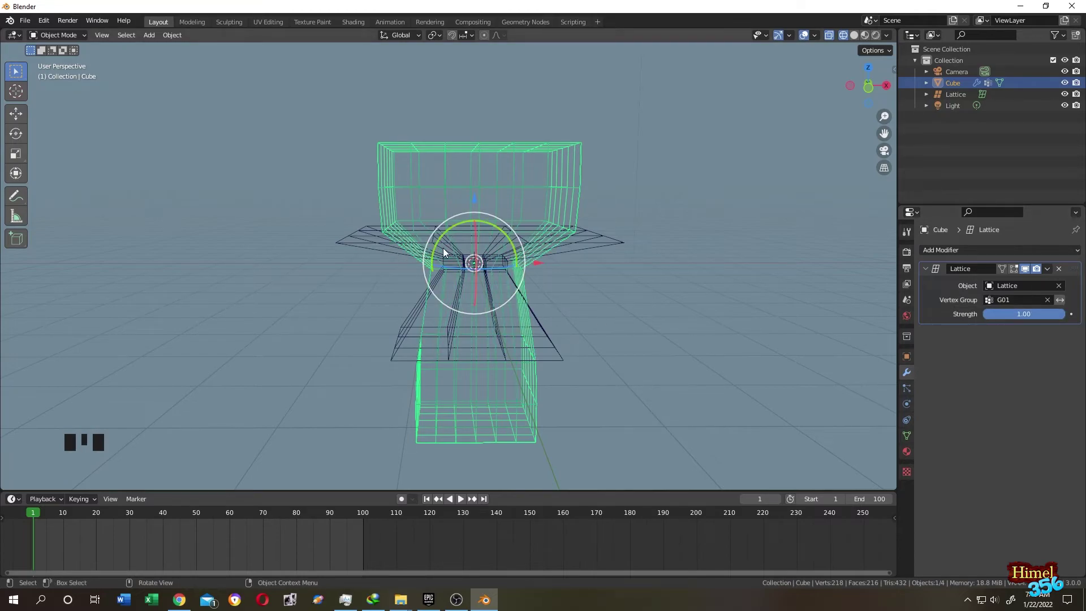
pyautogui.moveTo(579, 276); pyautogui.dragTo(650, 318, button='middle')
# Remove the cube's lower vertices below the middle ring from vertex group G01 and return to Object Mode
pyautogui.press('Tab')
pyautogui.hotkey('alt', 'a')
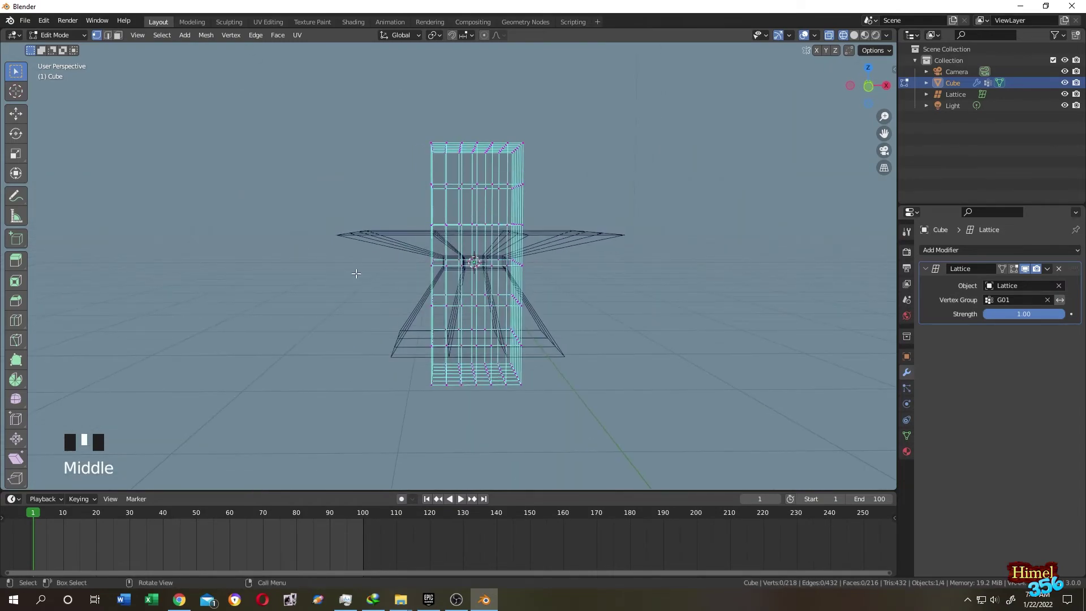
pyautogui.moveTo(342, 267); pyautogui.dragTo(632, 412)
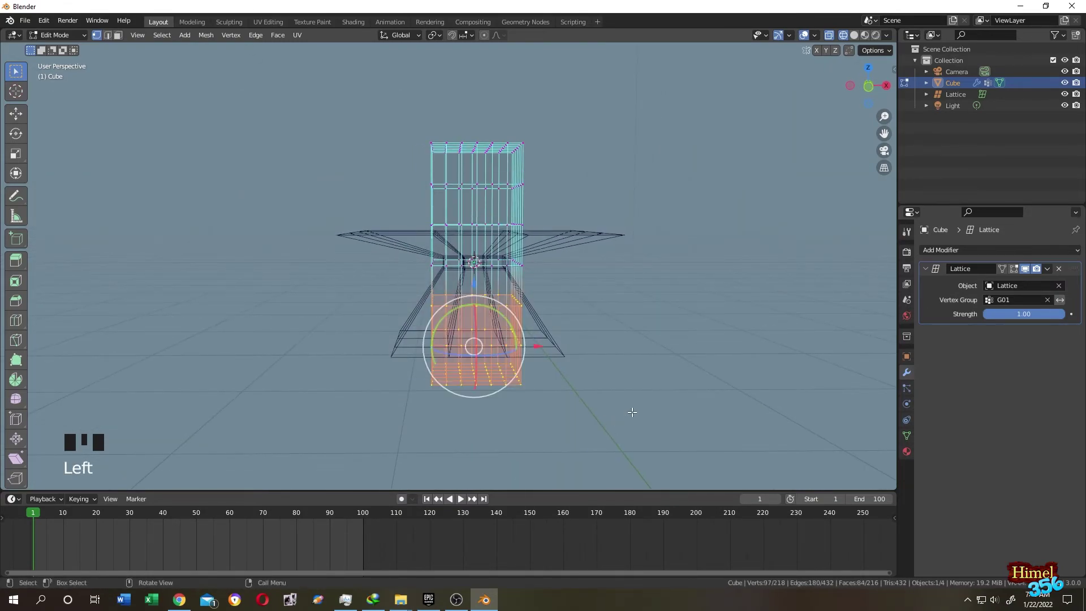
pyautogui.click(906, 436)
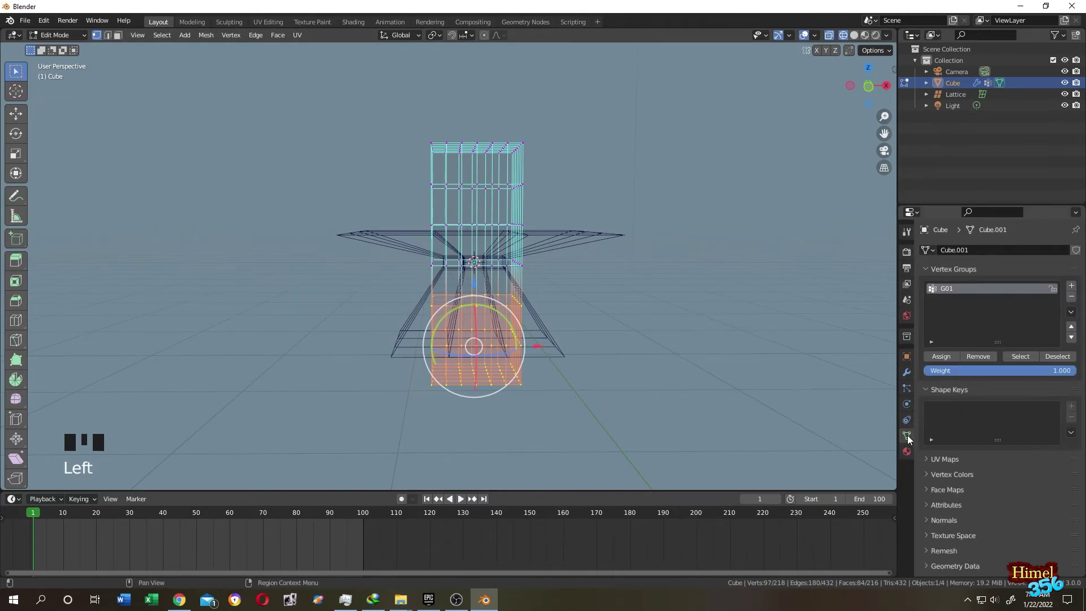
pyautogui.click(952, 288)
pyautogui.click(975, 357)
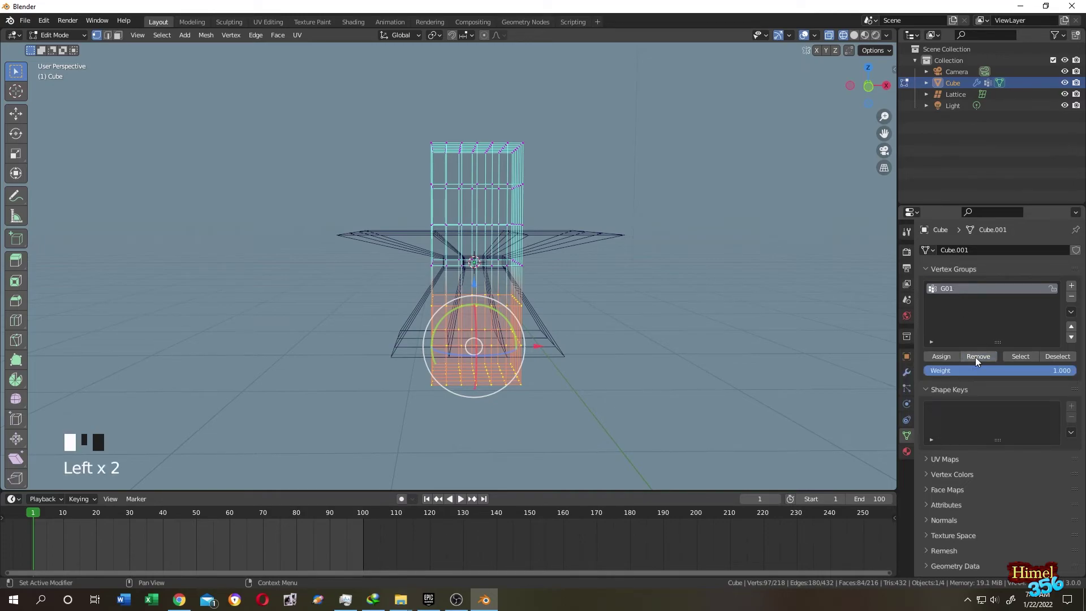
pyautogui.click(738, 319)
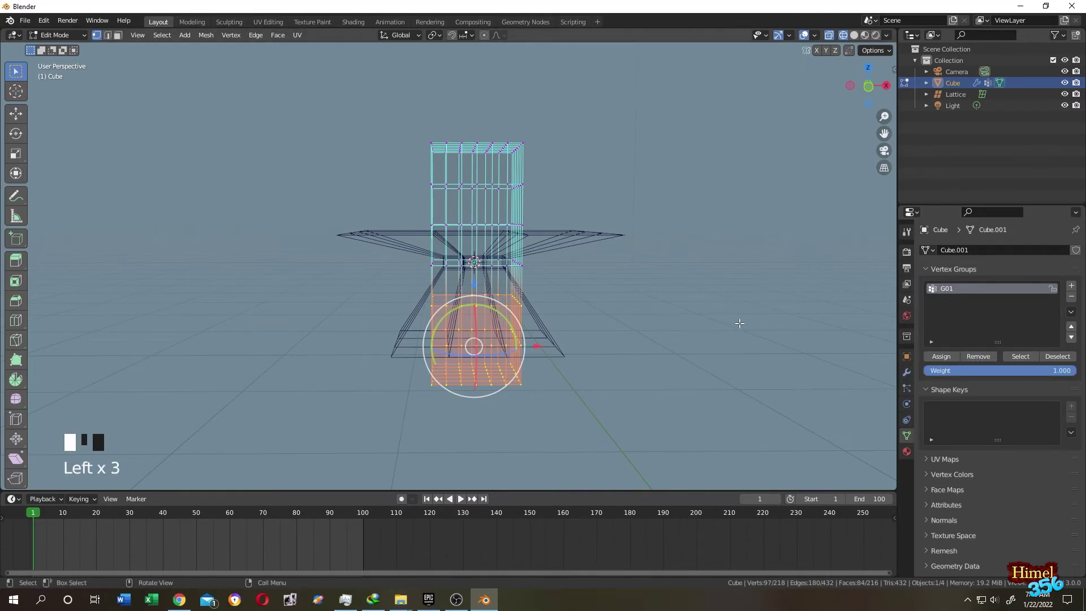
pyautogui.moveTo(738, 319); pyautogui.dragTo(717, 132, button='middle')
pyautogui.press('Tab')
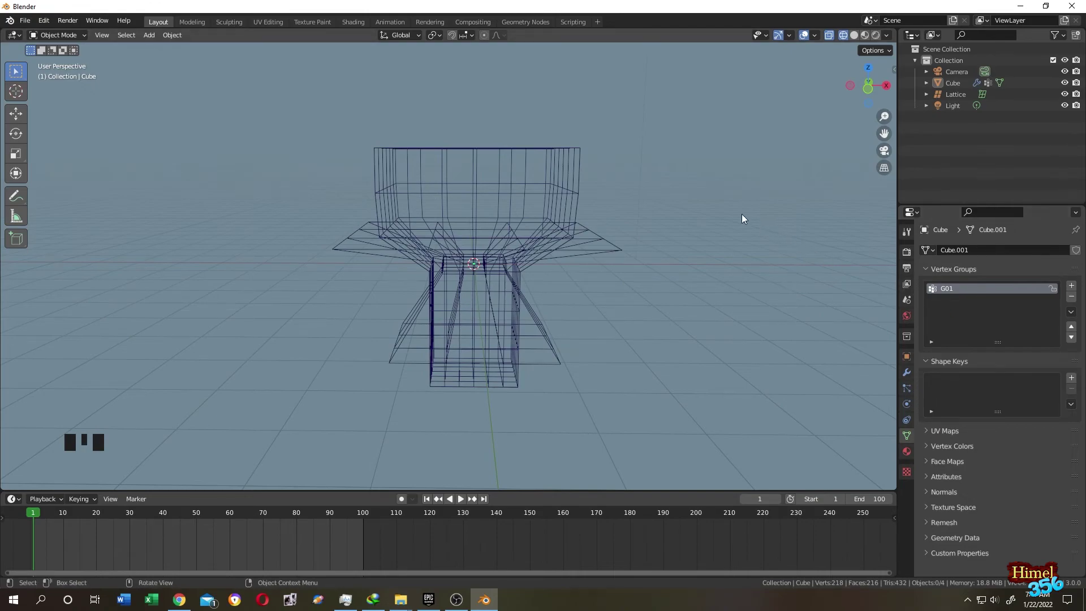
pyautogui.moveTo(729, 214); pyautogui.dragTo(704, 201, button='middle')
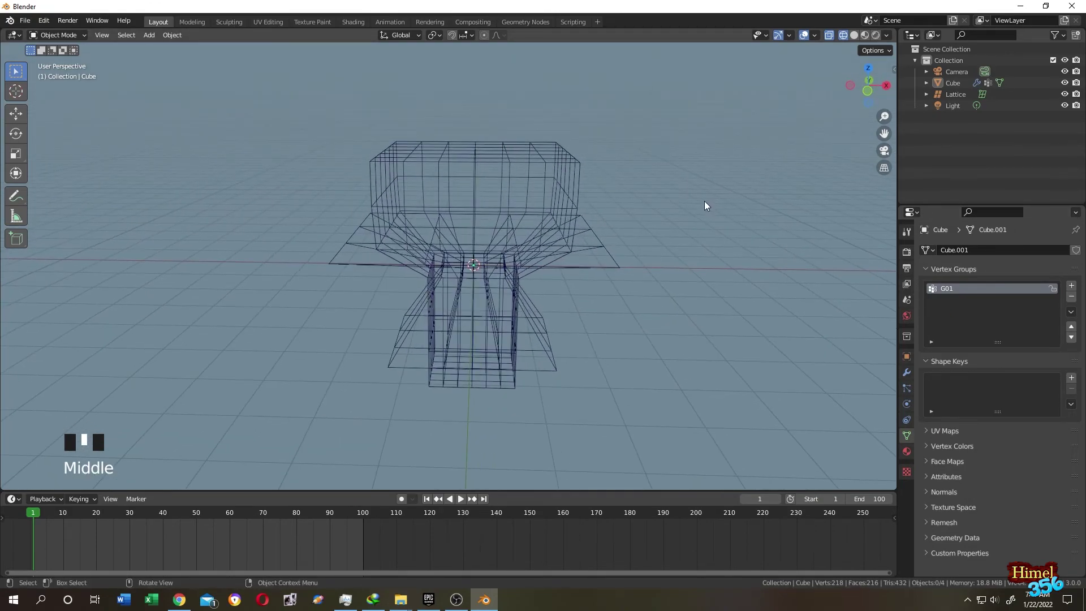
# Select the vertices belonging to vertex group G01 in the cube's Edit Mode to check its coverage, and return to Object Mode
pyautogui.click(560, 162)
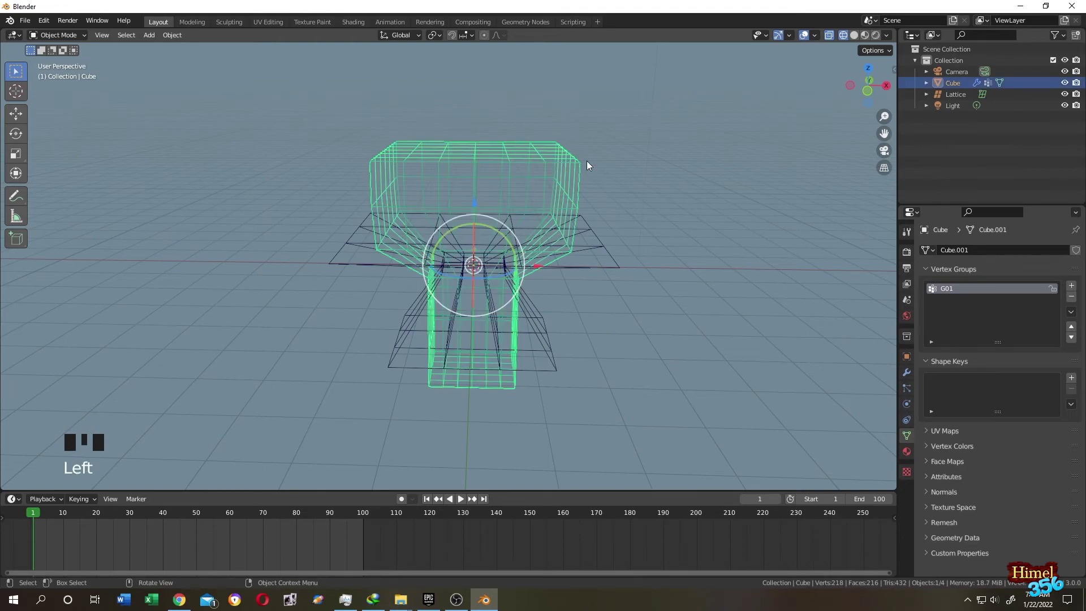
pyautogui.press('Tab')
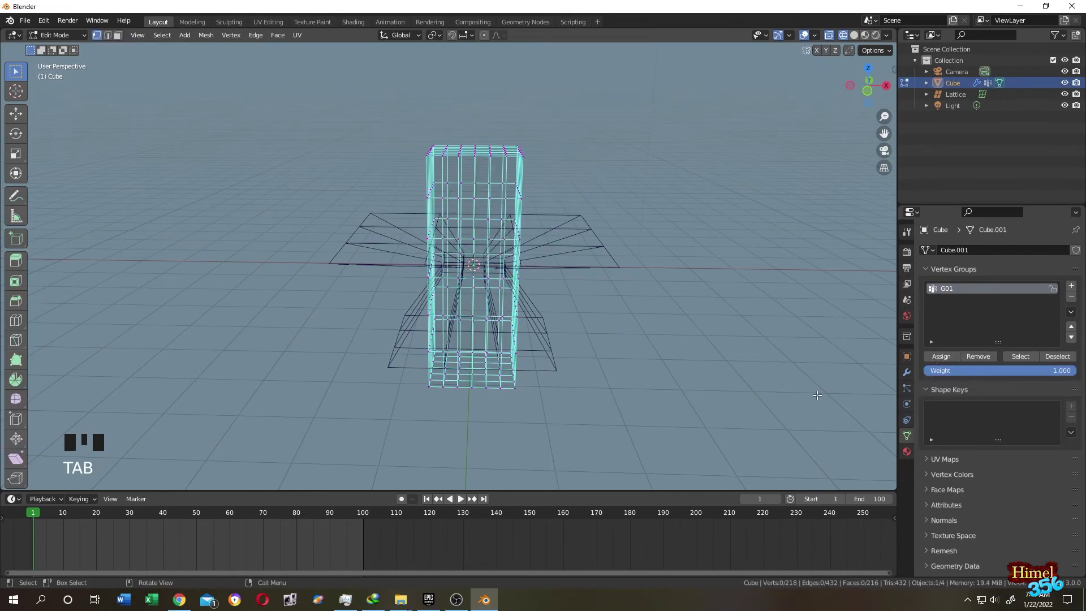
pyautogui.click(905, 440)
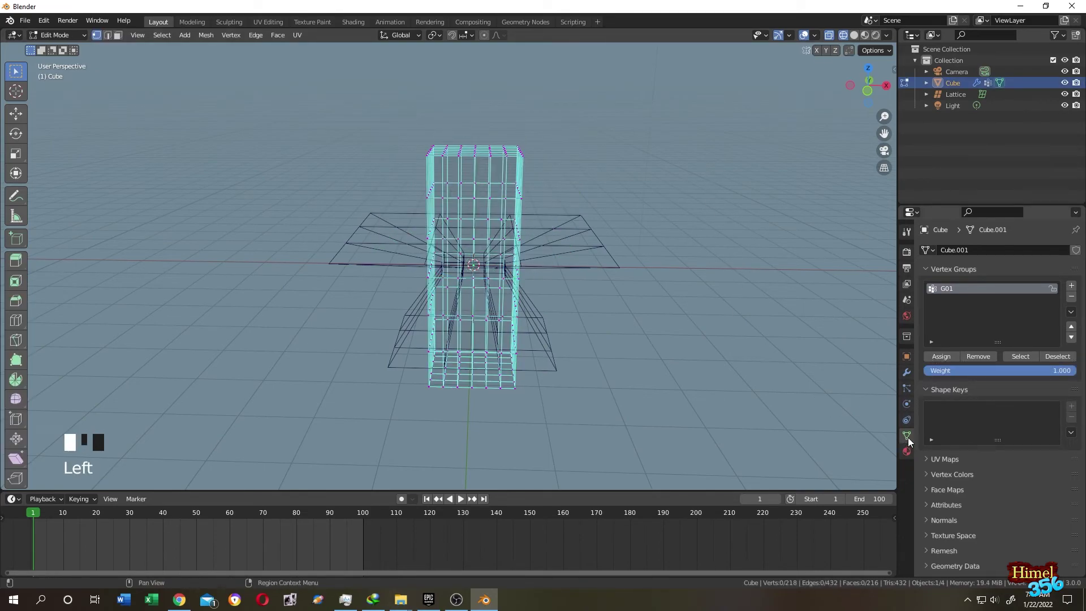
pyautogui.click(945, 291)
pyautogui.click(1020, 358)
pyautogui.moveTo(560, 203)
pyautogui.mouseDown(button='middle')
pyautogui.moveTo(620, 198)
pyautogui.moveTo(558, 224)
pyautogui.mouseUp(button='middle')
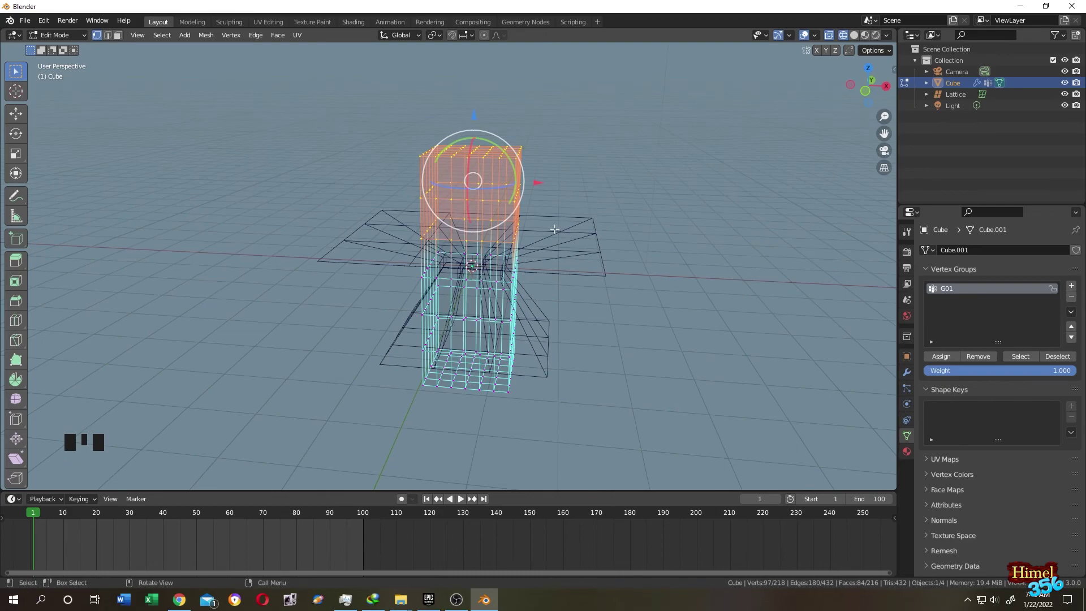
pyautogui.moveTo(615, 289); pyautogui.dragTo(576, 275, button='middle')
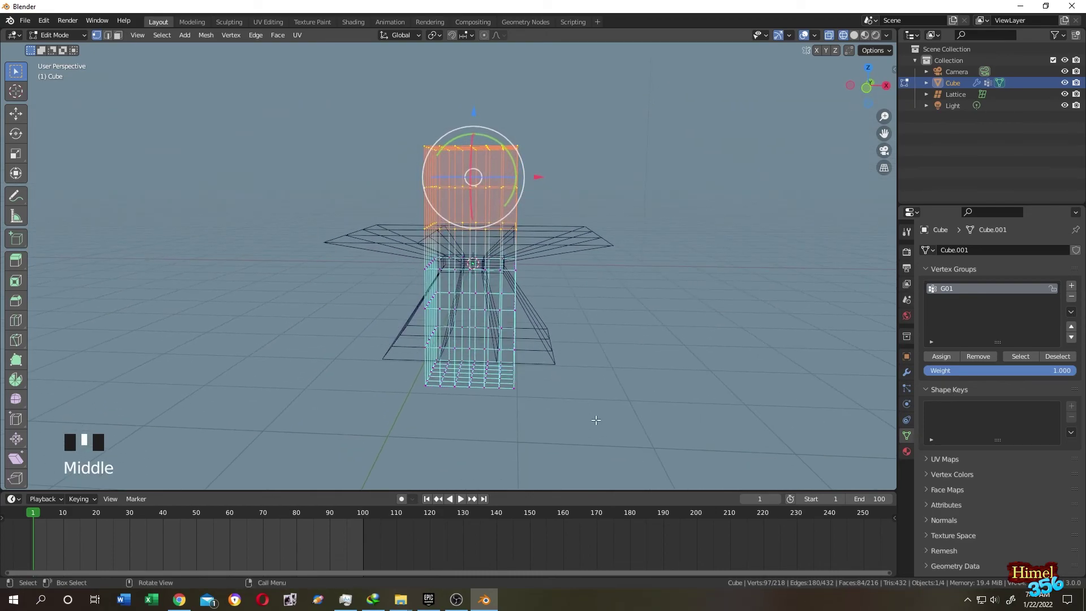
pyautogui.press('Tab')
pyautogui.press('Tab')
pyautogui.press('Tab')
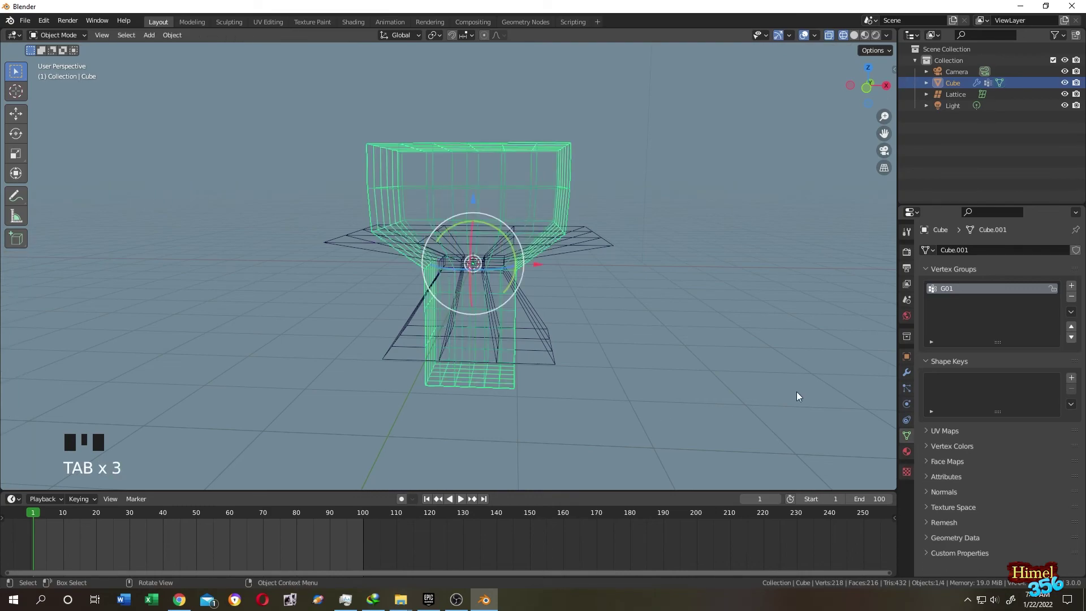
# Invert the influence of vertex group G01 in the cube's Lattice modifier and switch the viewport to solid shading
pyautogui.click(906, 372)
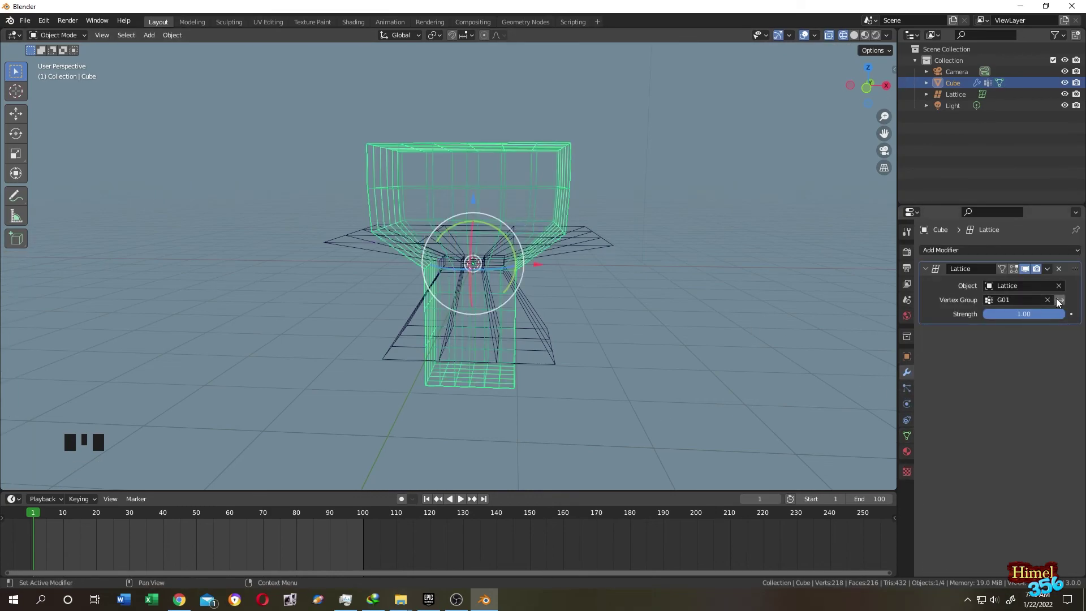
pyautogui.click(1060, 301)
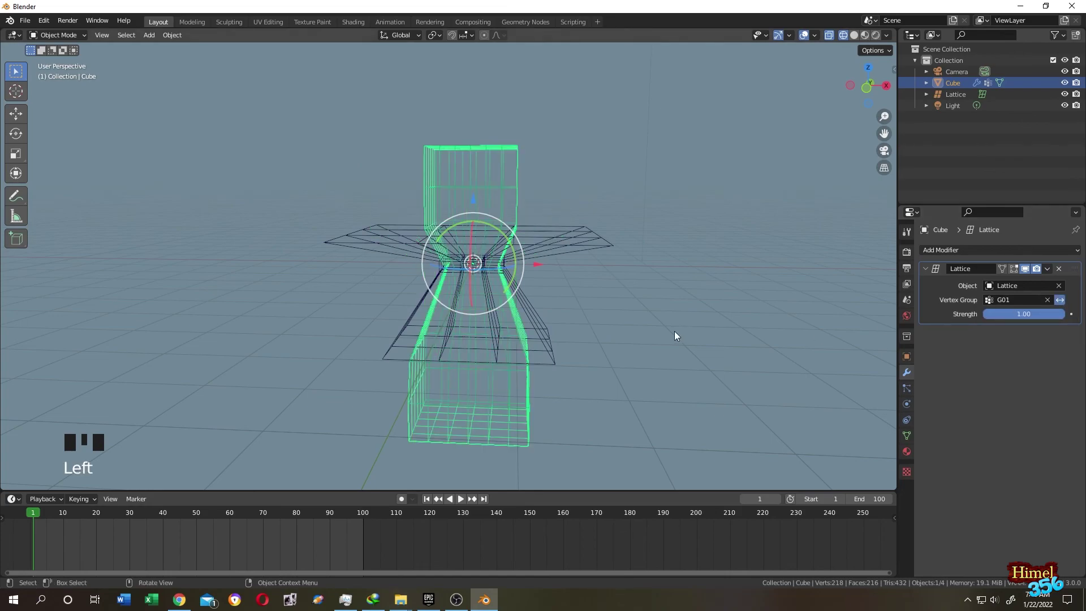
pyautogui.moveTo(674, 331); pyautogui.dragTo(826, 105, button='middle')
pyautogui.click(855, 35)
pyautogui.moveTo(711, 169); pyautogui.dragTo(516, 178, button='middle')
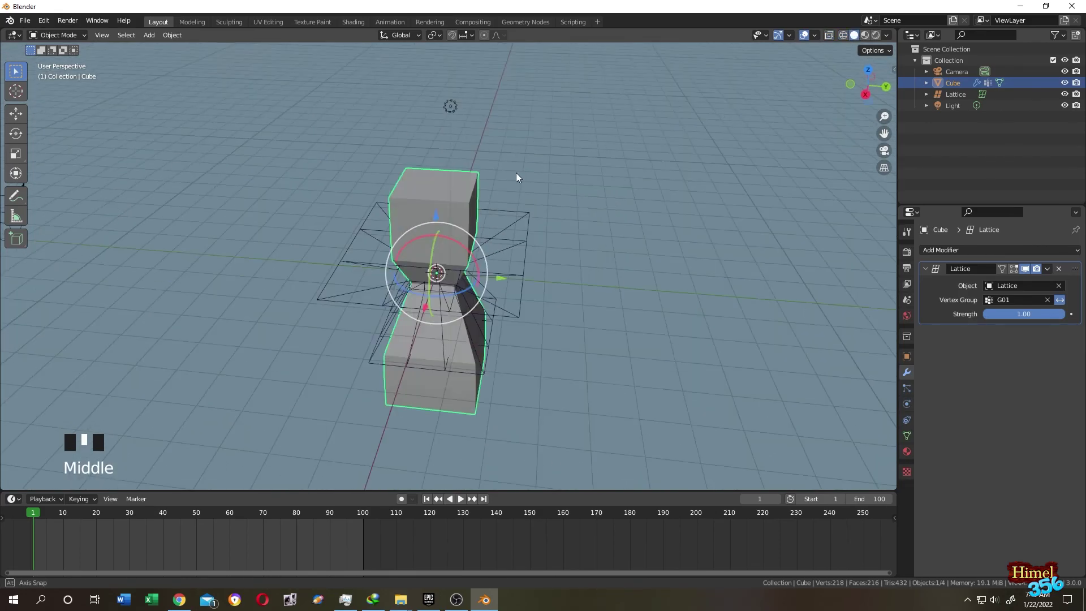